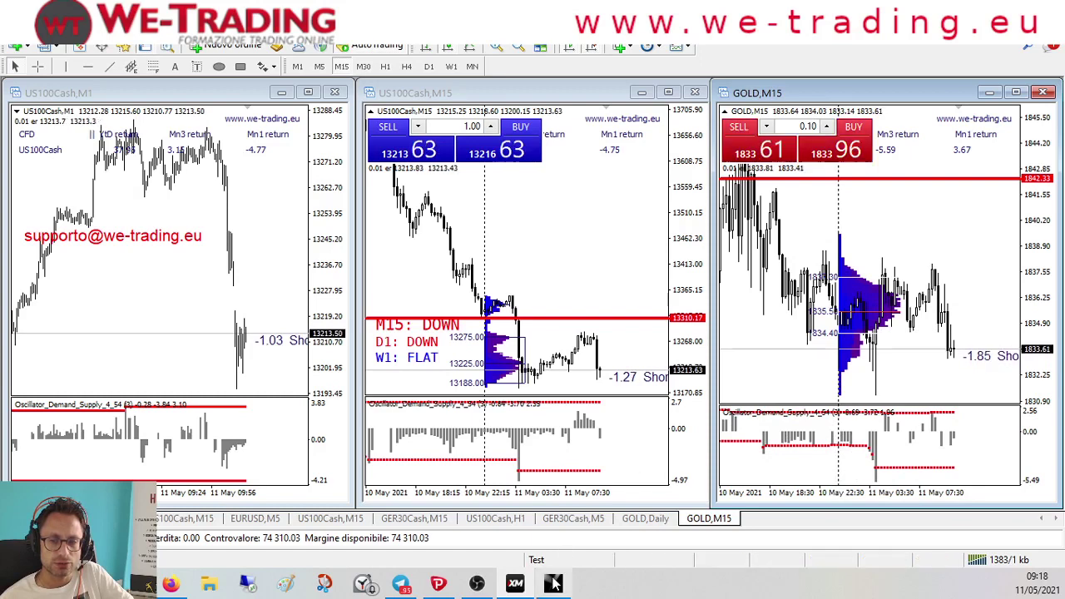
Step: Switch to the order-flow charting platform and add a price alert at 13203.75 on the NQ JUN21 chart
{"action": "left_click", "coordinate": [553, 579]}
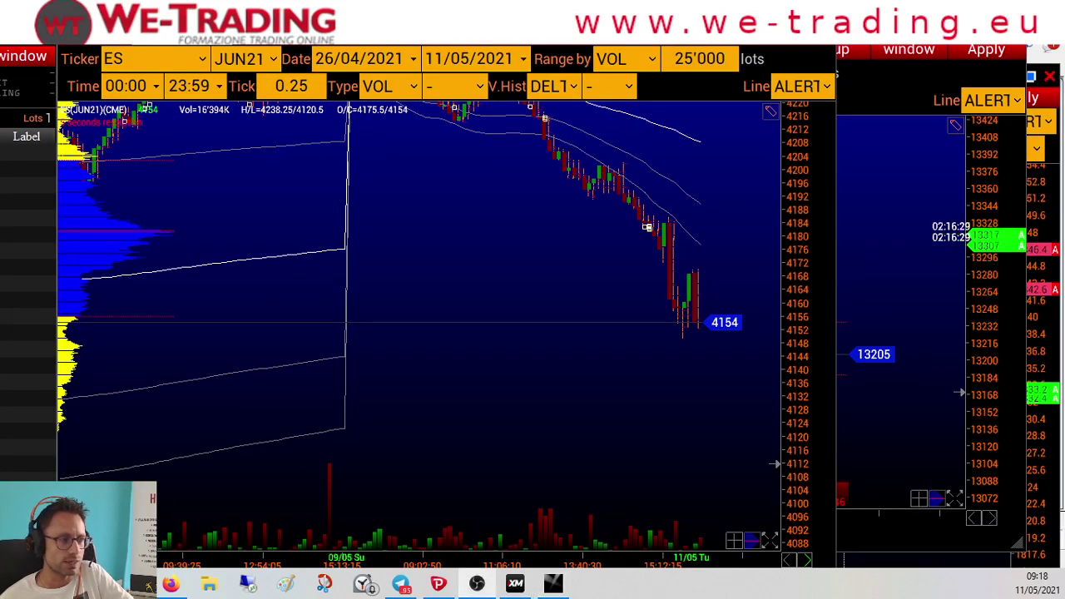
{"action": "left_click_drag", "start_coordinate": [556, 282], "coordinate": [556, 359]}
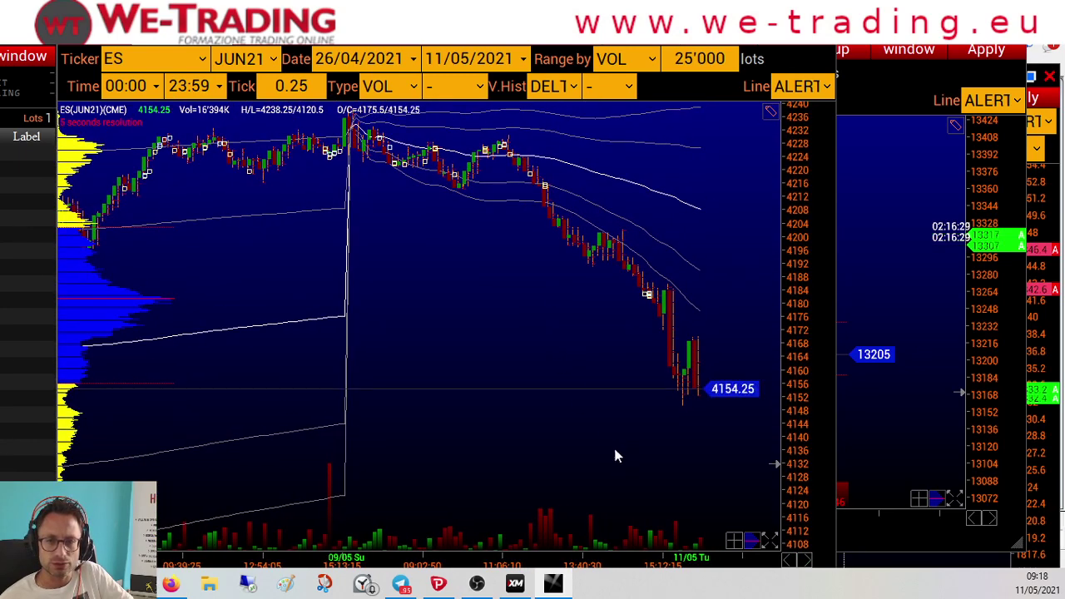
{"action": "left_click", "coordinate": [902, 331]}
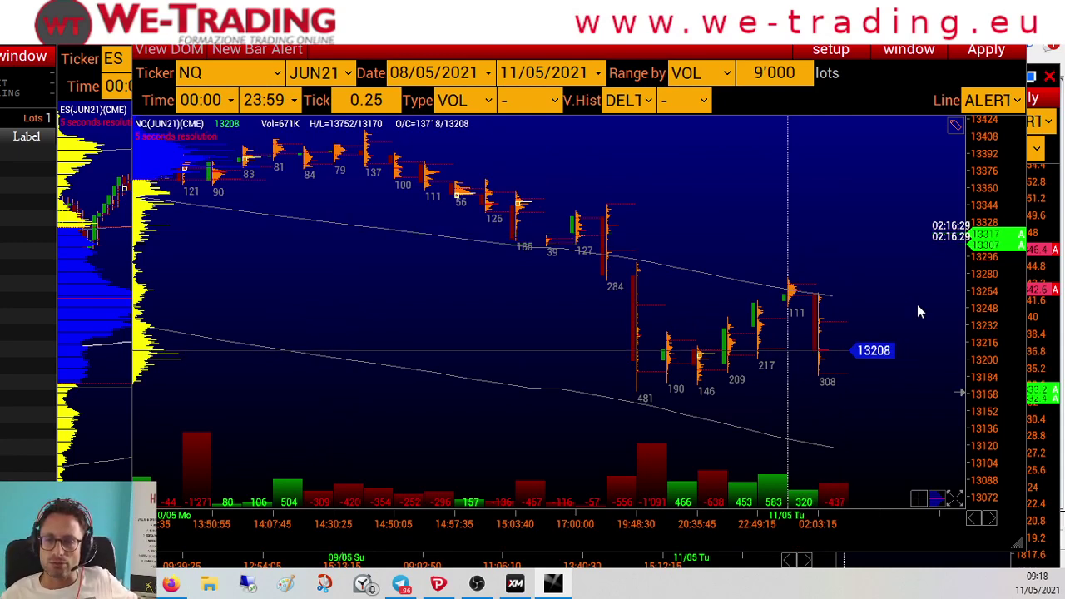
{"action": "left_click", "coordinate": [984, 378]}
{"action": "left_click_drag", "start_coordinate": [984, 380], "coordinate": [973, 361]}
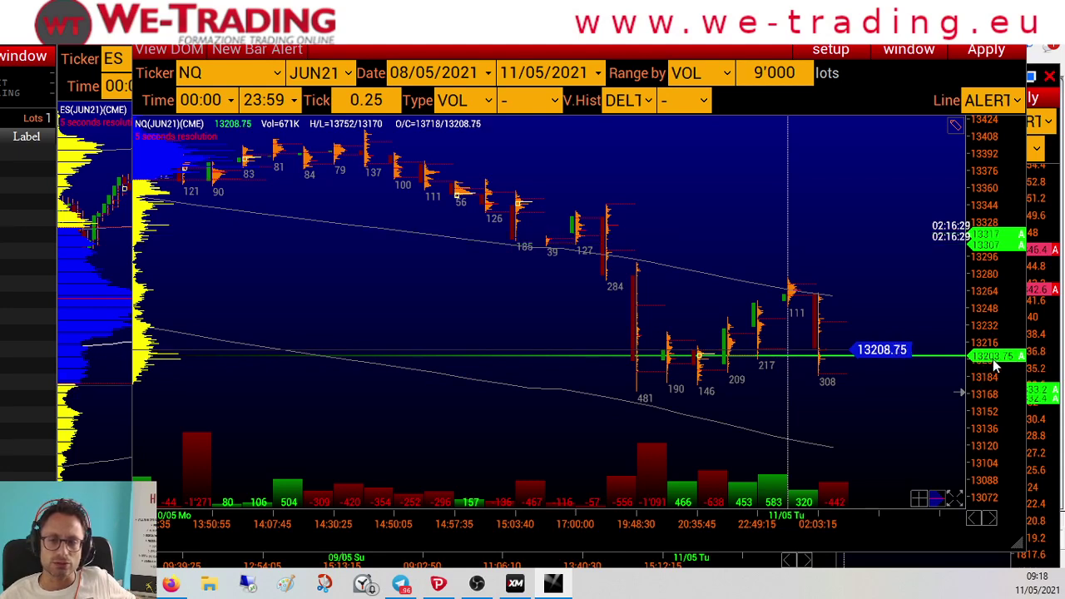
Step: Add price alerts at 4155.5 and 4181.5 on the ES JUN21 chart
{"action": "left_click", "coordinate": [108, 404]}
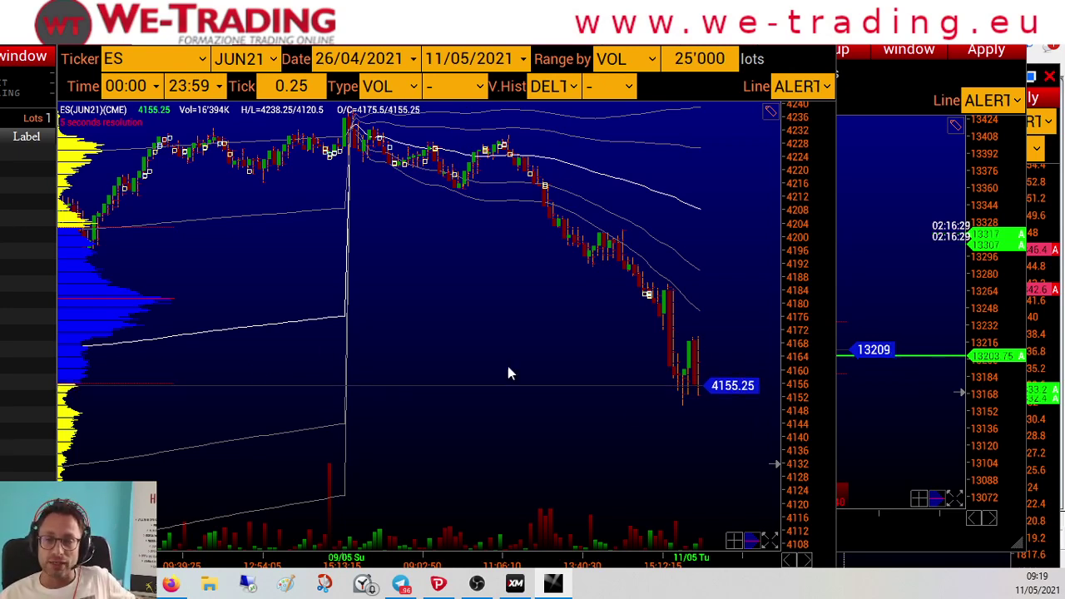
{"action": "left_click", "coordinate": [797, 387]}
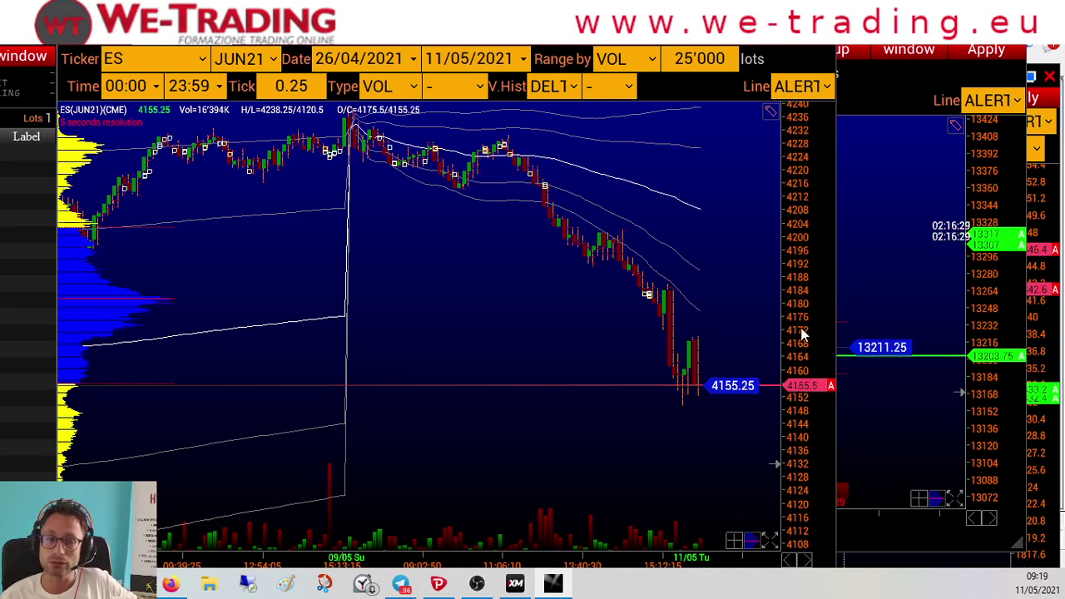
{"action": "left_click_drag", "start_coordinate": [805, 296], "coordinate": [811, 306]}
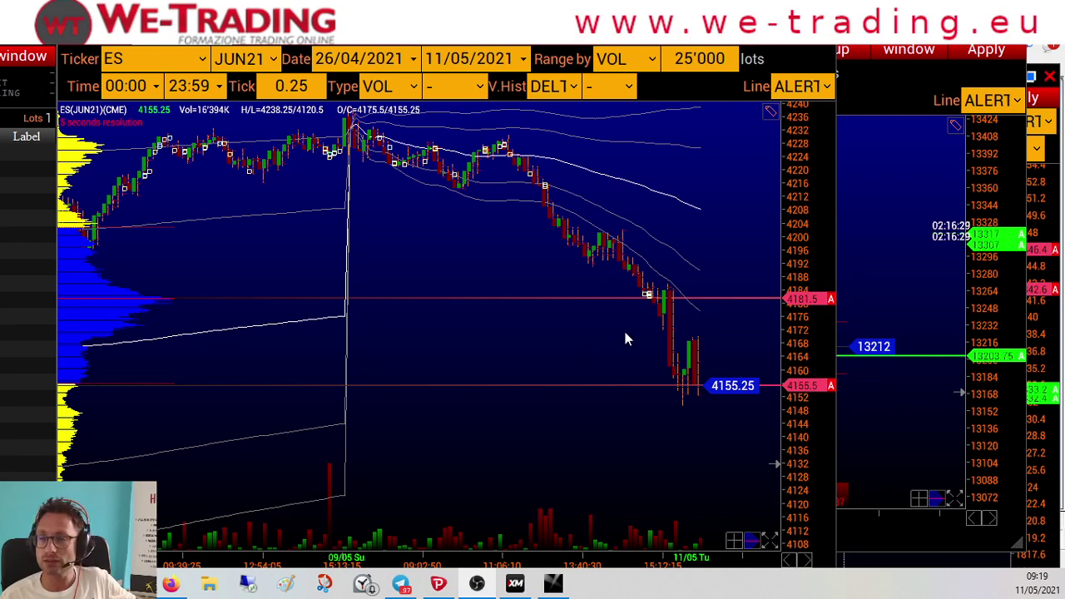
{"action": "left_click", "coordinate": [447, 370]}
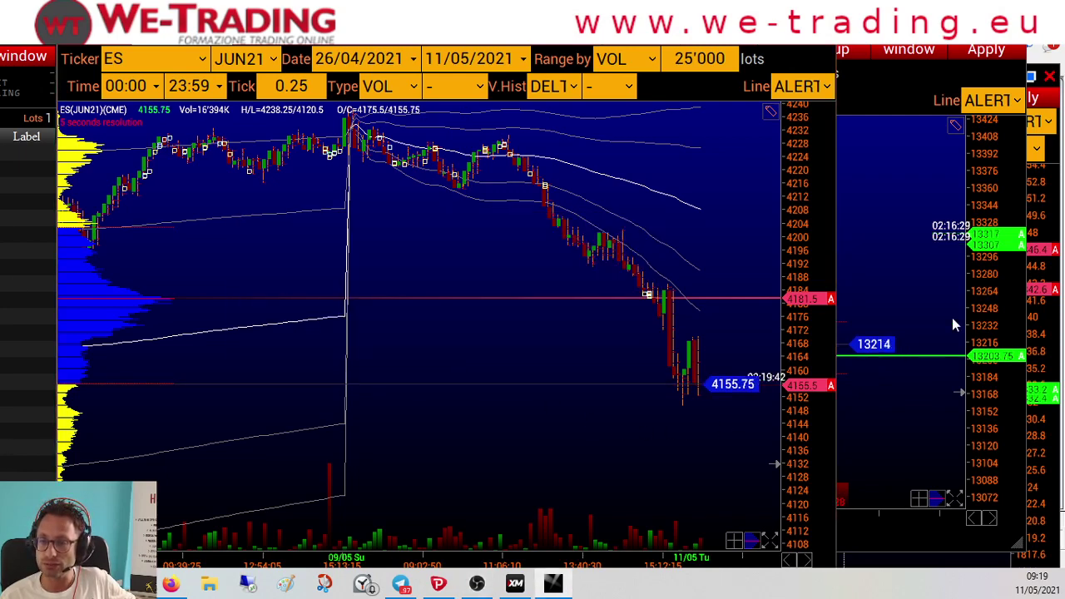
Step: Switch to MetaTrader and sell 0.10 lots of GOLD at market, with take profit about 1831.4 and stop loss about 1838.2
{"action": "key", "text": "alt+Tab"}
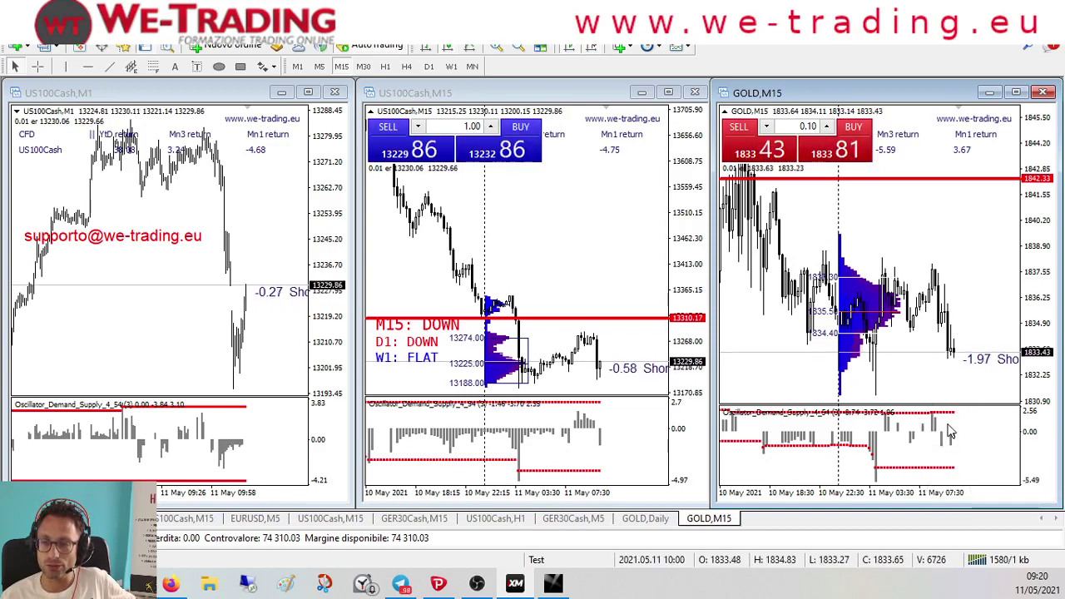
{"action": "mouse_move", "coordinate": [953, 438]}
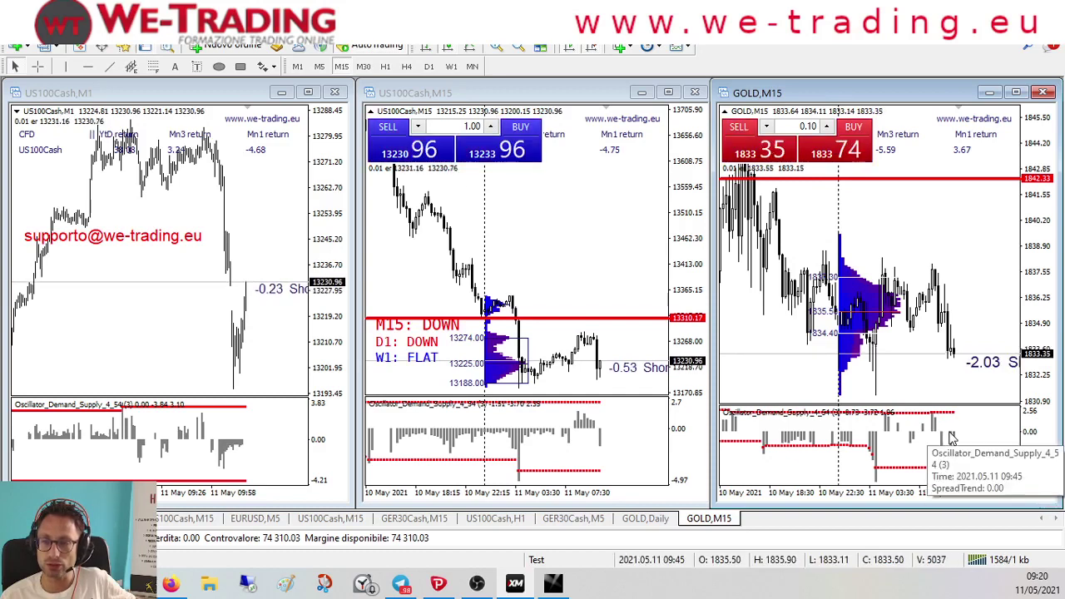
{"action": "left_click", "coordinate": [739, 126]}
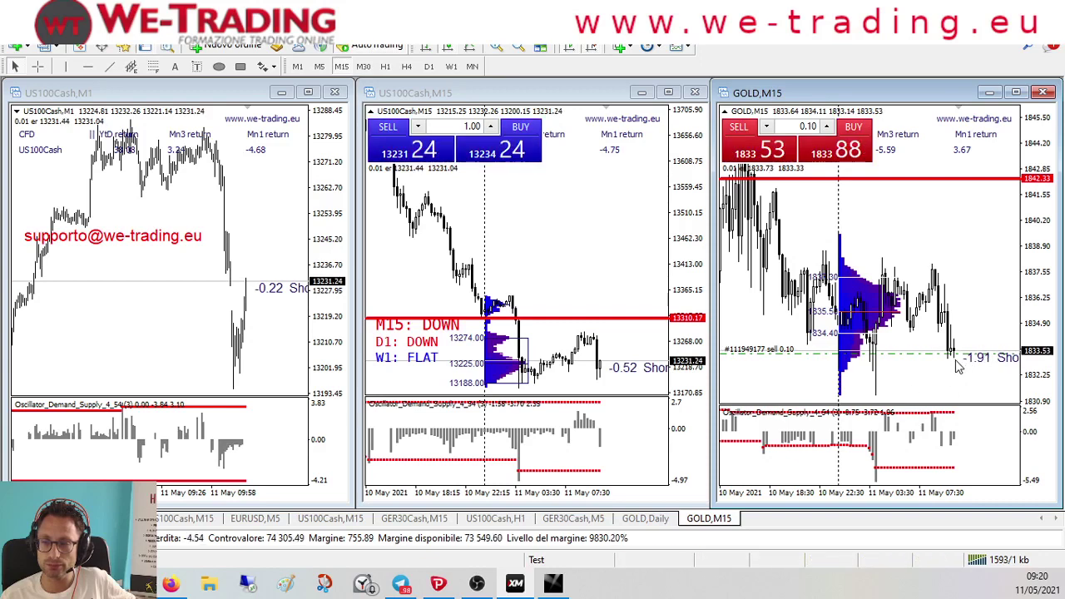
{"action": "left_click_drag", "start_coordinate": [941, 353], "coordinate": [936, 396]}
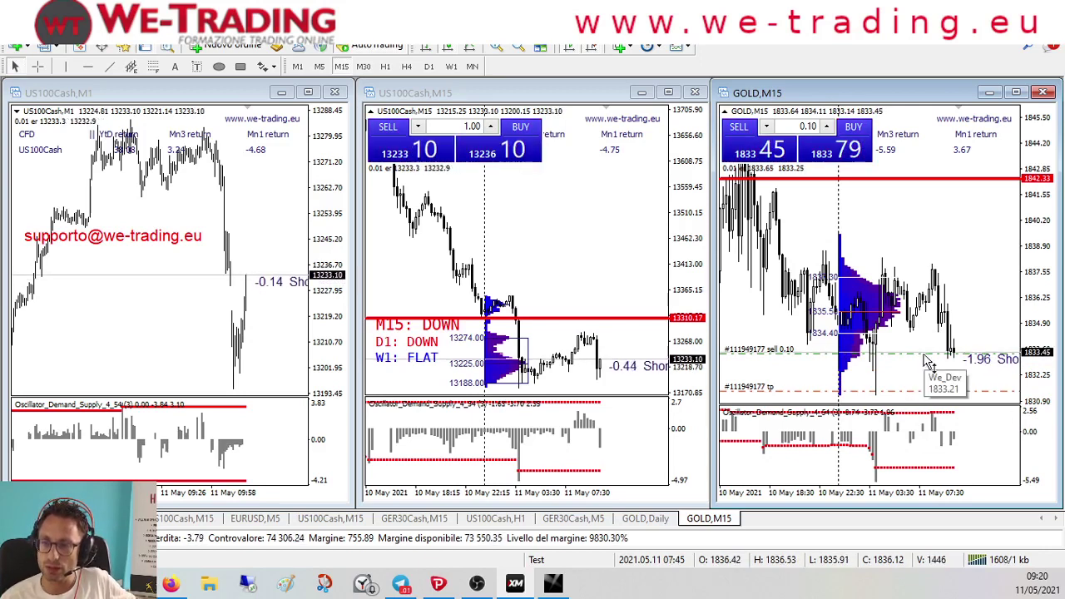
{"action": "left_click_drag", "start_coordinate": [929, 351], "coordinate": [945, 260]}
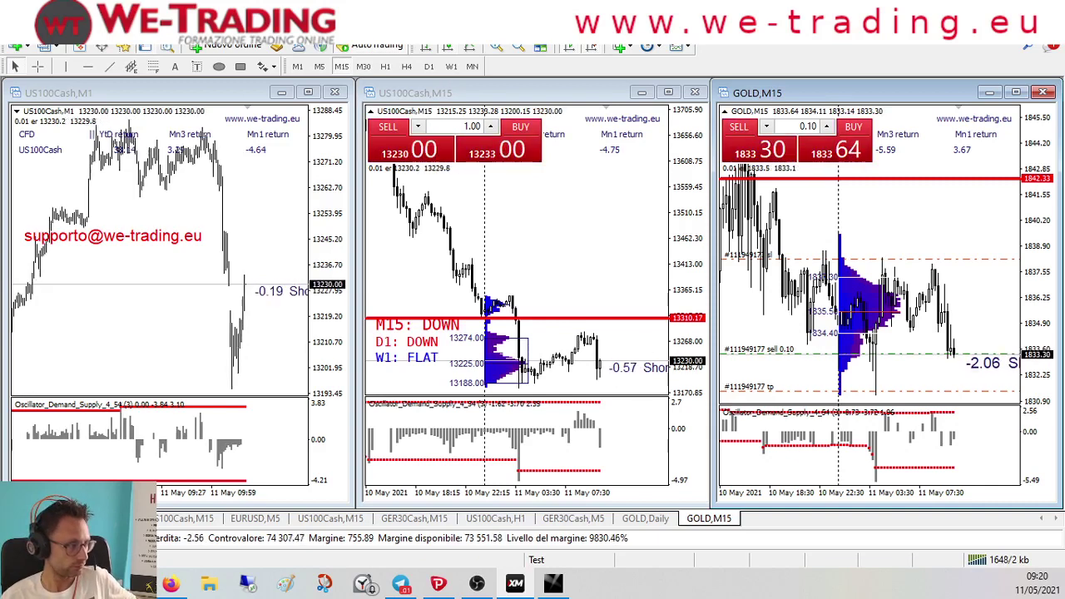
Step: Return to the order-flow platform, reposition the ES Trading DOM window, and show the GC reverse chart from its price alert
{"action": "key", "text": "alt+Tab"}
{"action": "key", "text": "alt+Tab"}
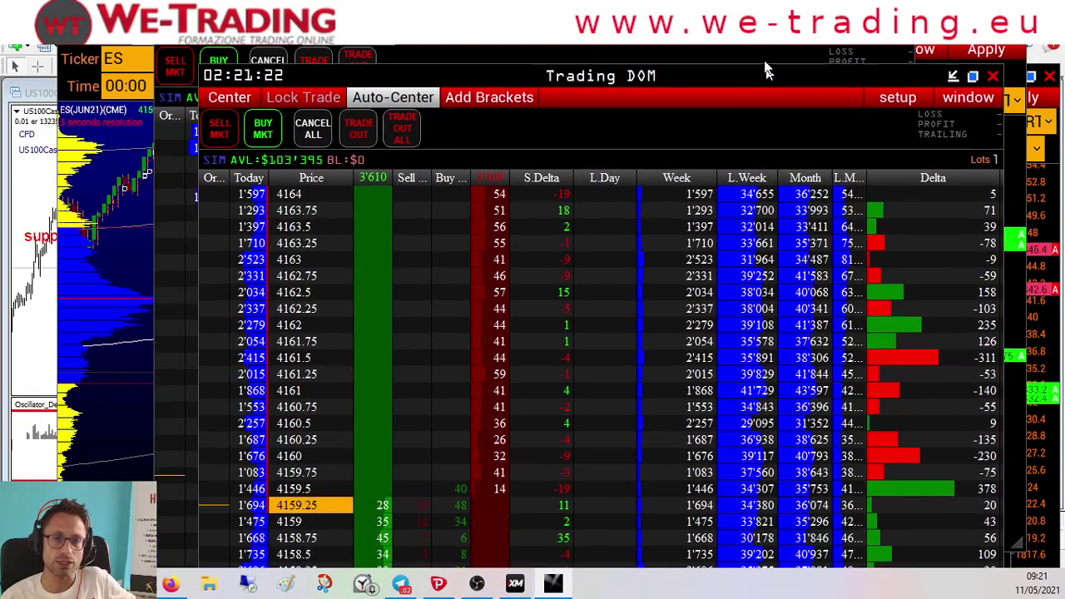
{"action": "left_click_drag", "start_coordinate": [766, 67], "coordinate": [843, 19]}
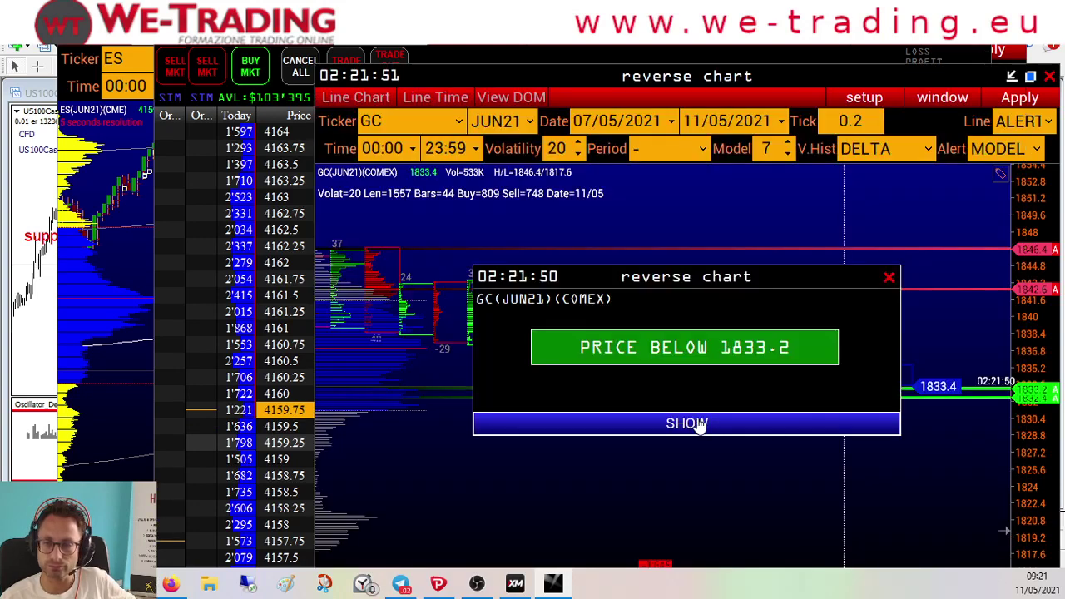
{"action": "left_click", "coordinate": [685, 420]}
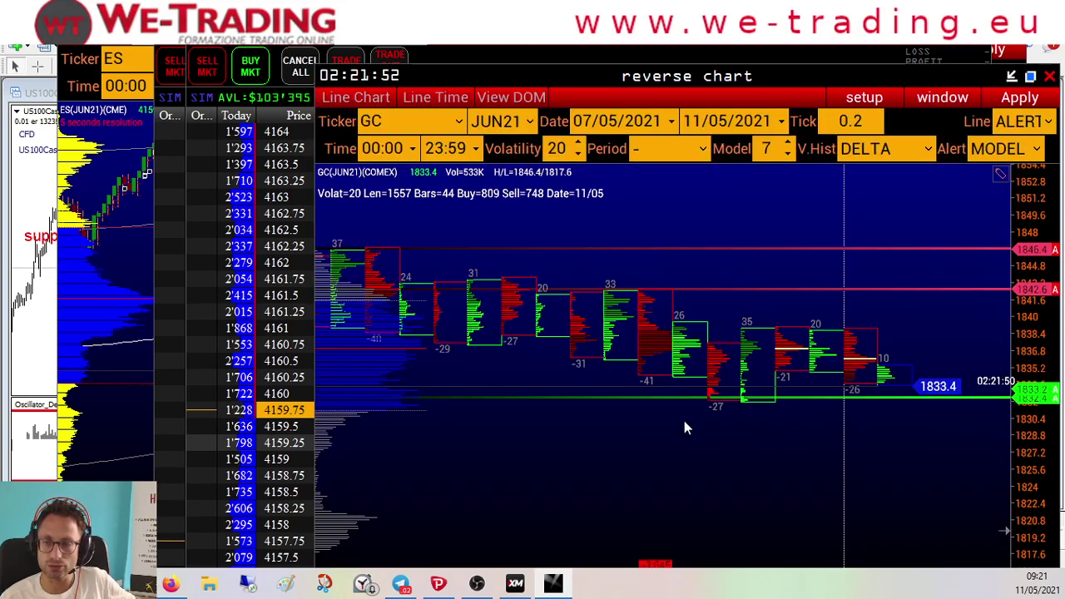
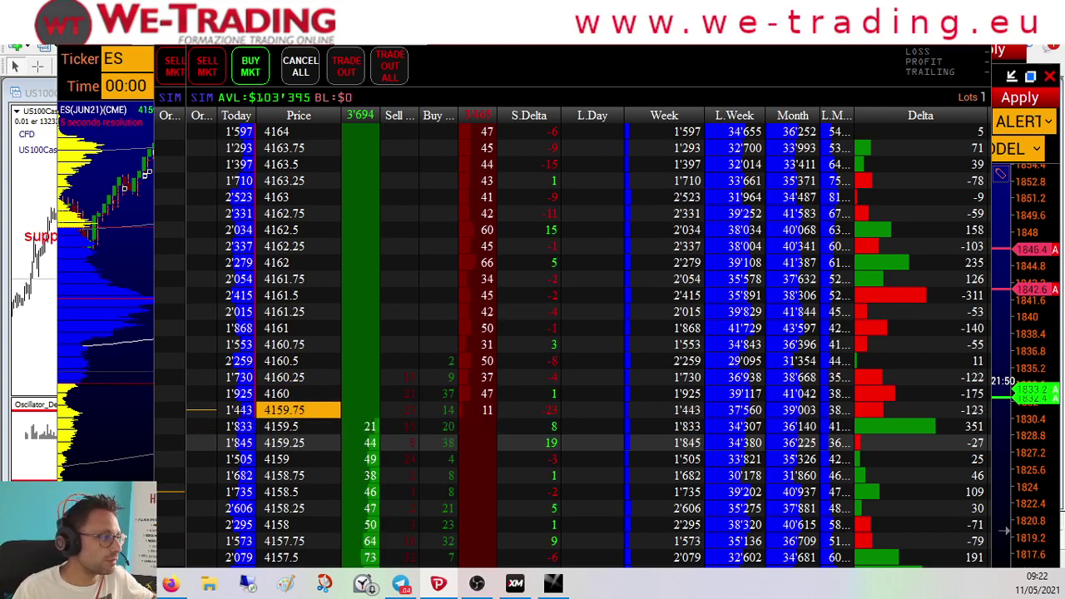
Step: Switch to MetaTrader and sell 1.00 lot of US100Cash at market, with take profit about 13202 and stop loss about 13284
{"action": "left_click", "coordinate": [24, 354]}
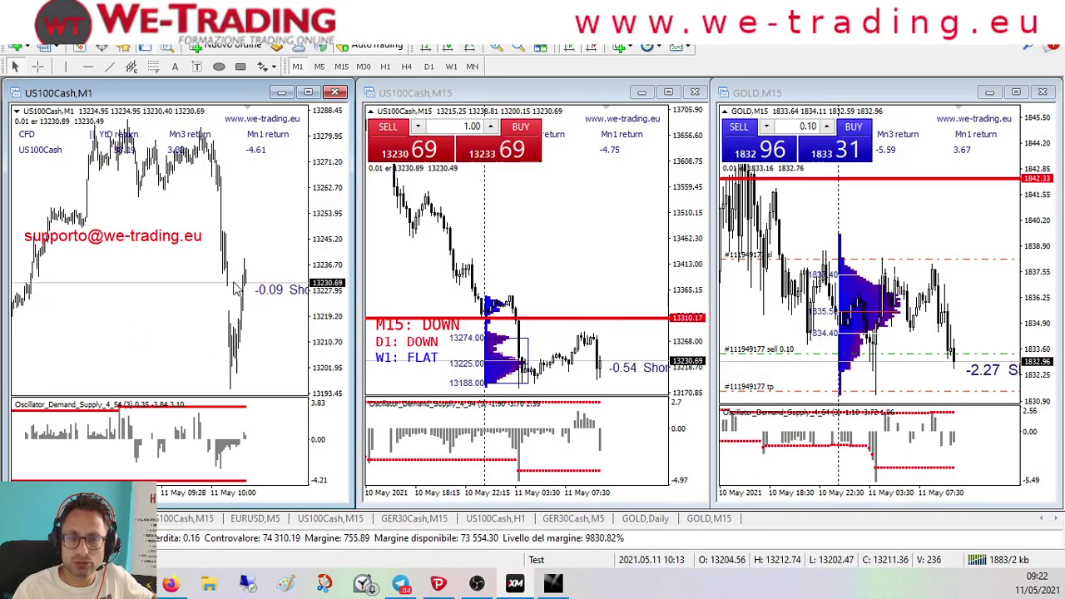
{"action": "left_click", "coordinate": [398, 149]}
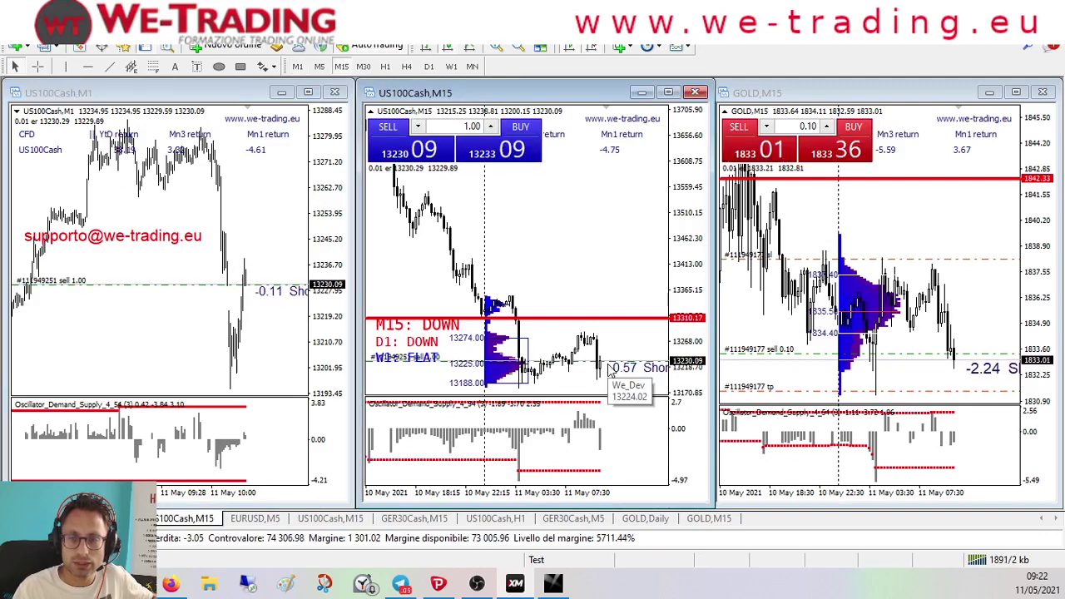
{"action": "left_click_drag", "start_coordinate": [608, 367], "coordinate": [614, 383]}
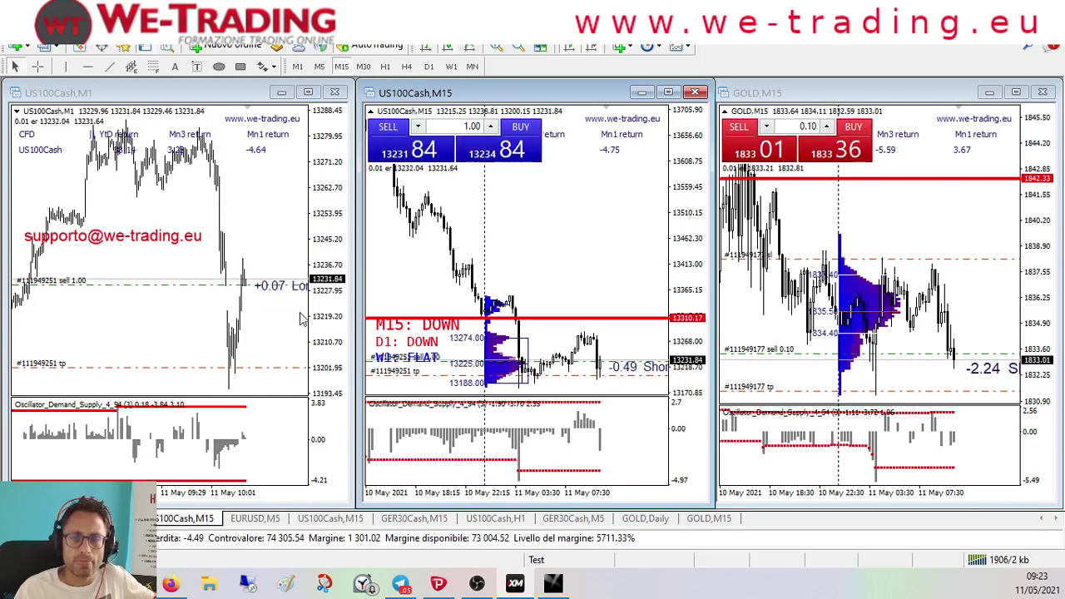
{"action": "left_click", "coordinate": [258, 291]}
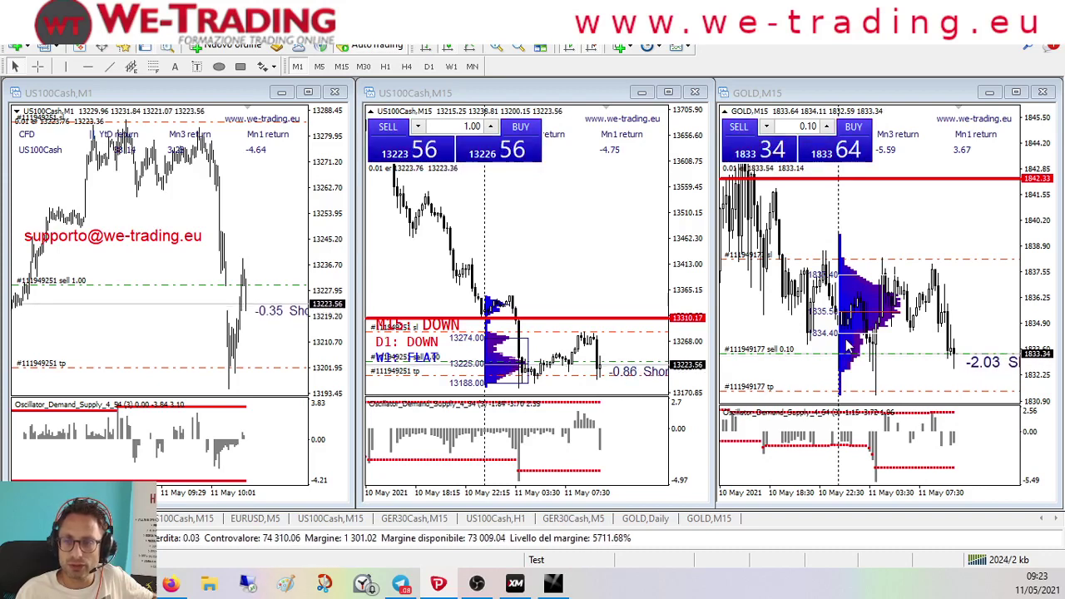
Step: Draw a horizontal line at 1834.44 on the GOLD M15 chart
{"action": "left_click", "coordinate": [121, 75]}
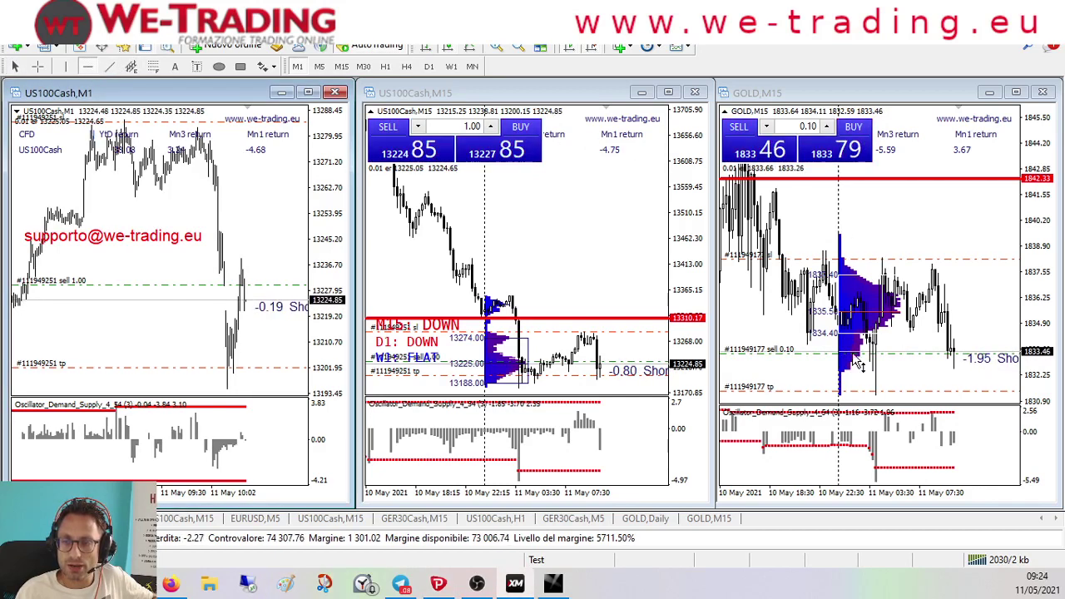
{"action": "left_click", "coordinate": [891, 341]}
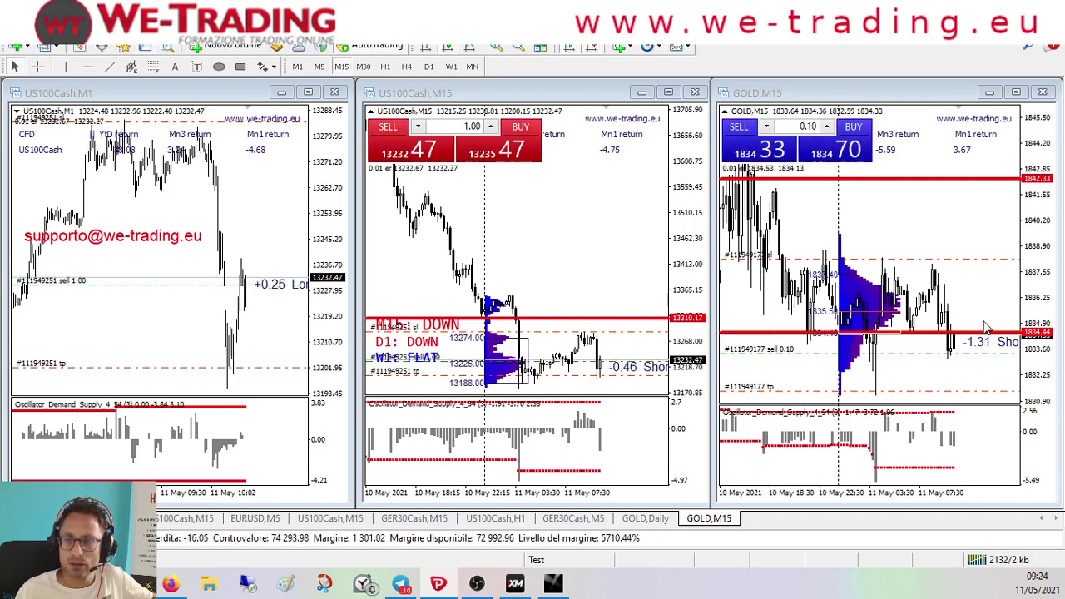
Step: Switch to the order-flow platform and examine the volume and delta in the gold Trading DOM around 1834 to 1838
{"action": "key", "text": "alt+Tab"}
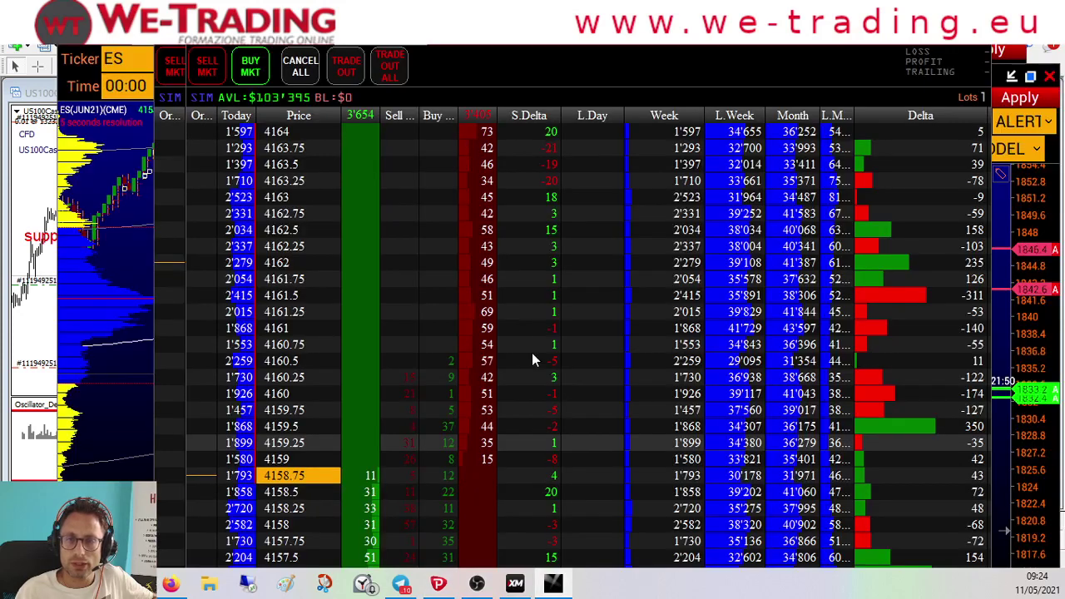
{"action": "key", "text": "alt+Tab"}
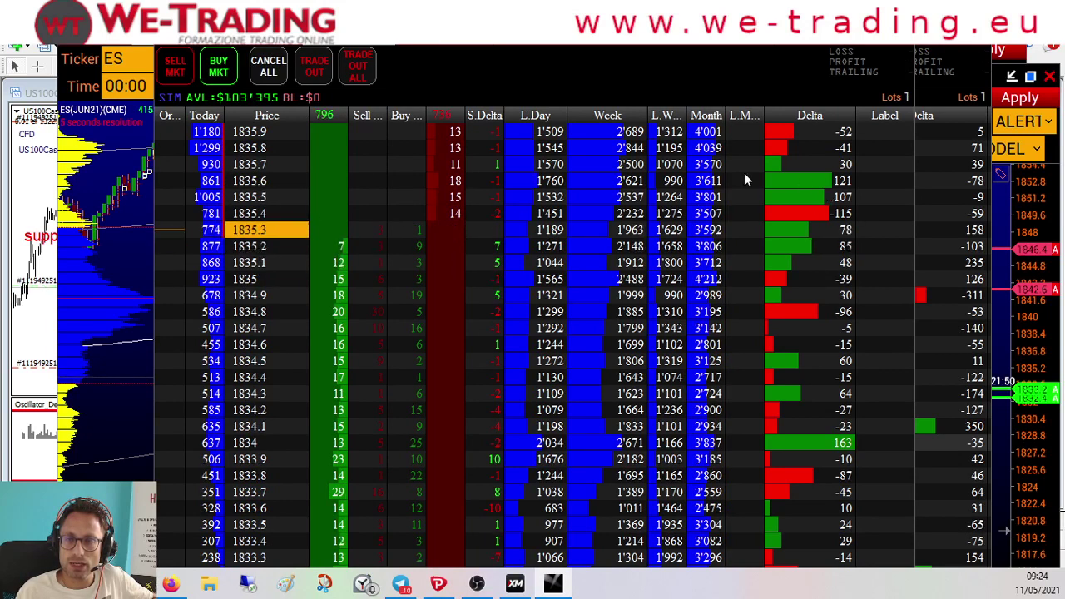
{"action": "scroll", "coordinate": [732, 250], "scroll_direction": "up", "scroll_amount": 5}
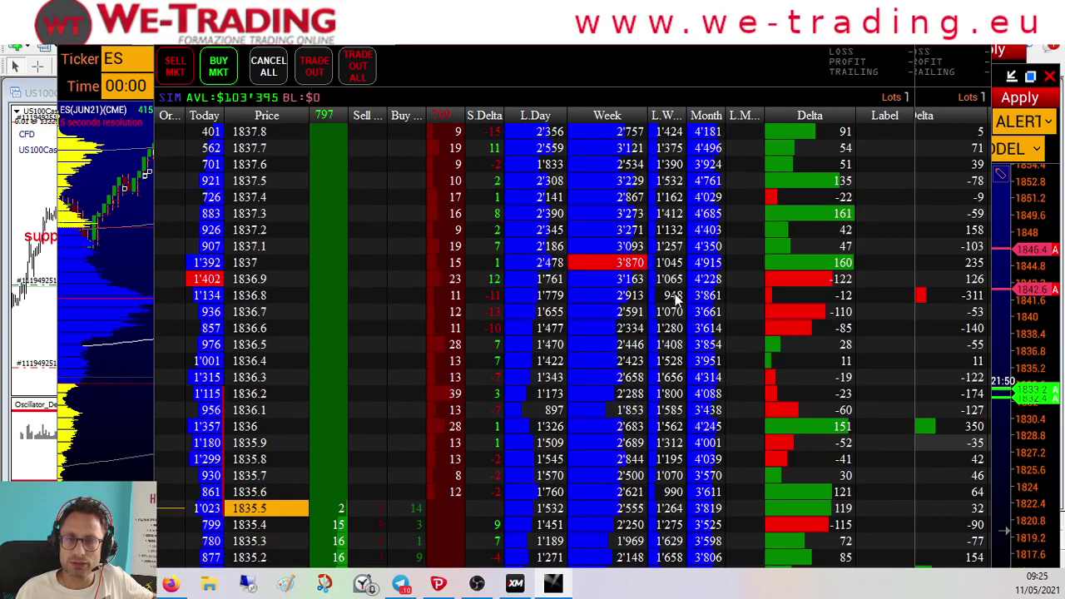
{"action": "scroll", "coordinate": [676, 299], "scroll_direction": "down", "scroll_amount": 1}
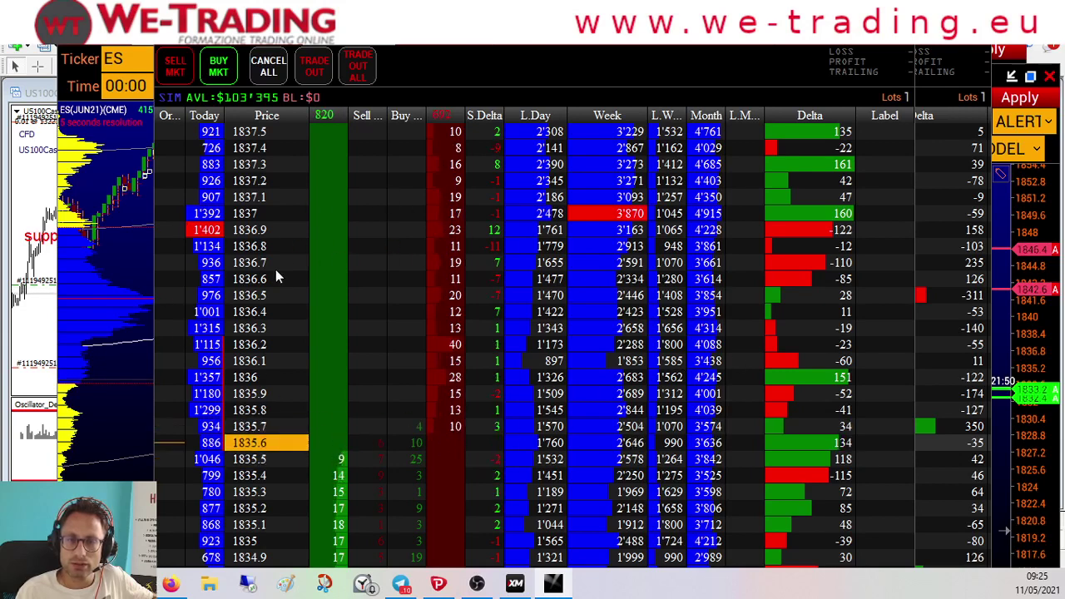
Step: Switch to MetaTrader and move the red horizontal line on the US100Cash M1 chart up to 13248.41
{"action": "key", "text": "alt+Tab"}
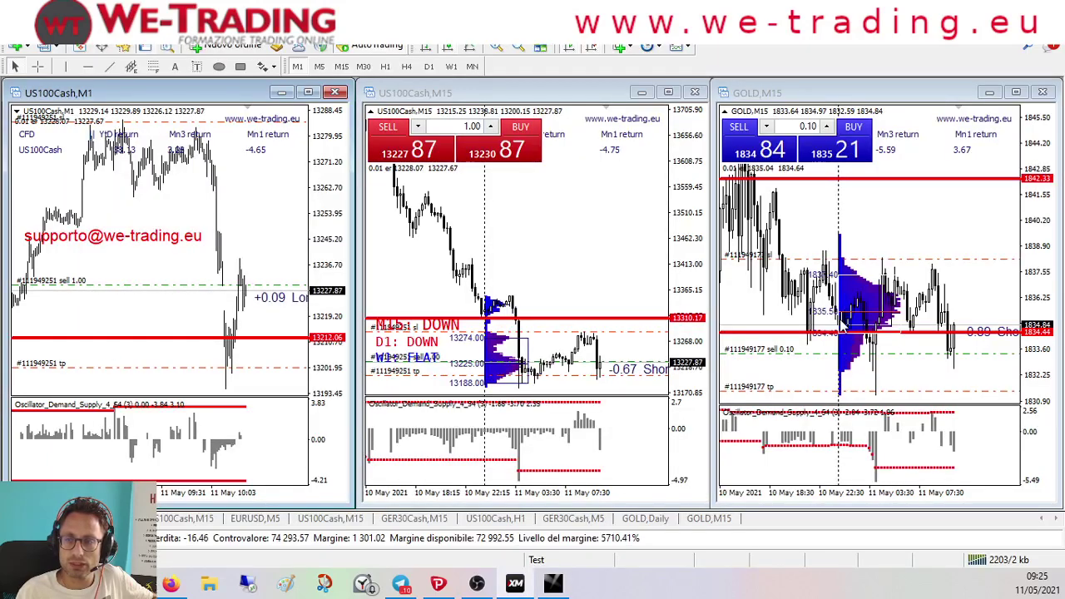
{"action": "left_click_drag", "start_coordinate": [259, 339], "coordinate": [260, 237]}
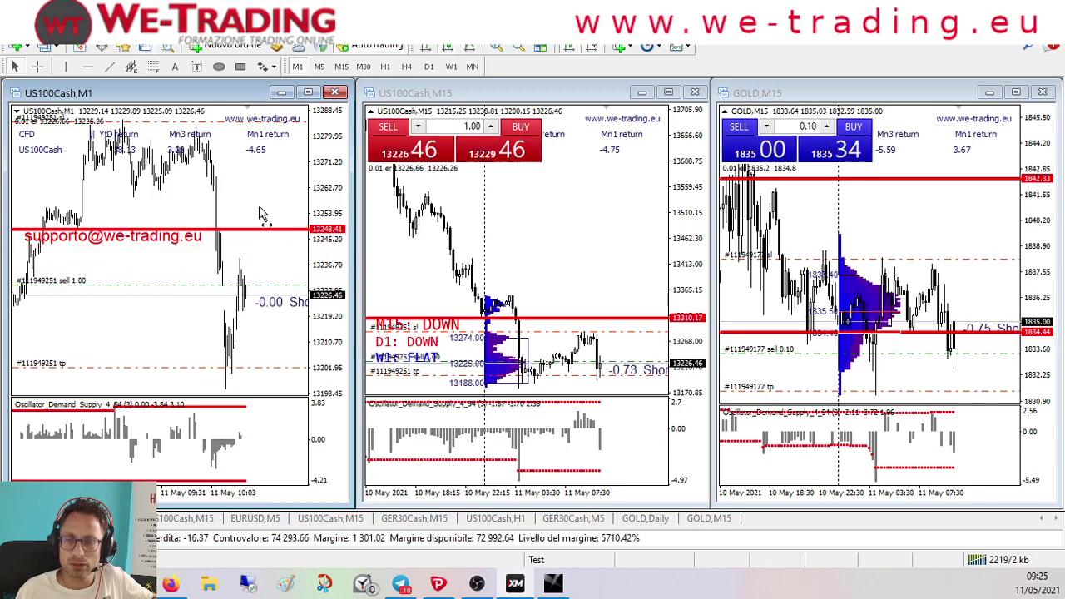
Step: Sell another 0.10 lots of GOLD at market, with stop loss about 1838.2 and take profit about 1833.4
{"action": "left_click", "coordinate": [751, 172]}
{"action": "left_click", "coordinate": [737, 126]}
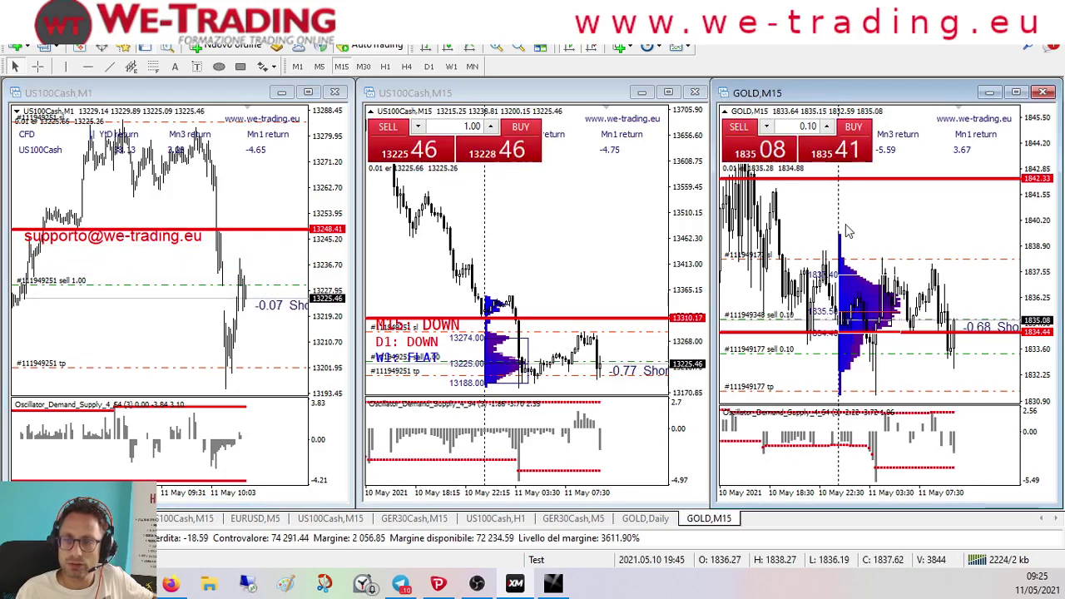
{"action": "left_click_drag", "start_coordinate": [961, 320], "coordinate": [715, 275]}
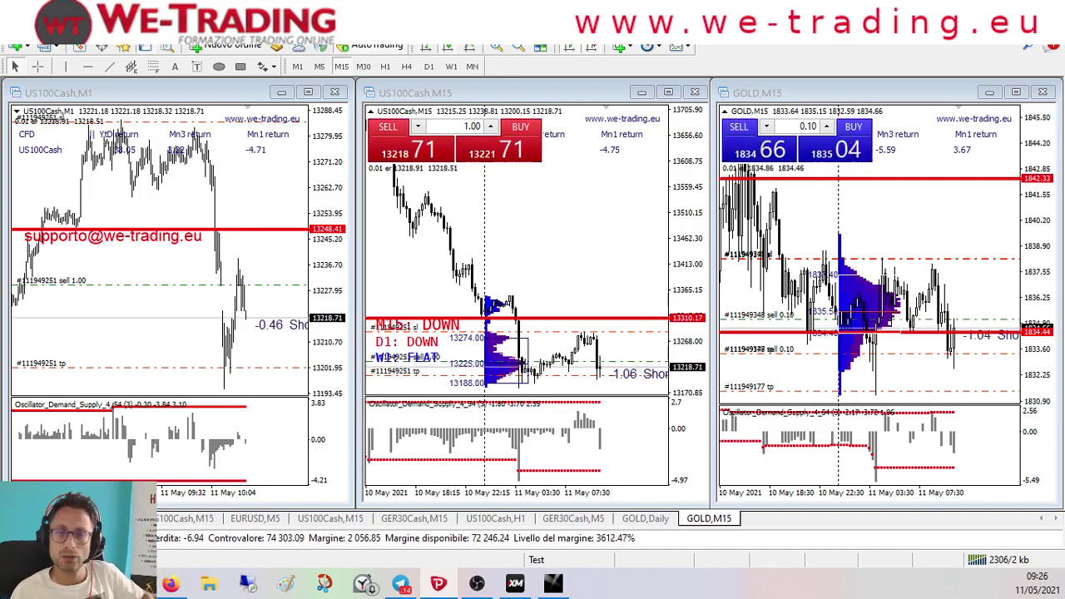
Step: Move the US100Cash short position's stop loss to about 13229, just below its entry price
{"action": "left_click", "coordinate": [277, 287]}
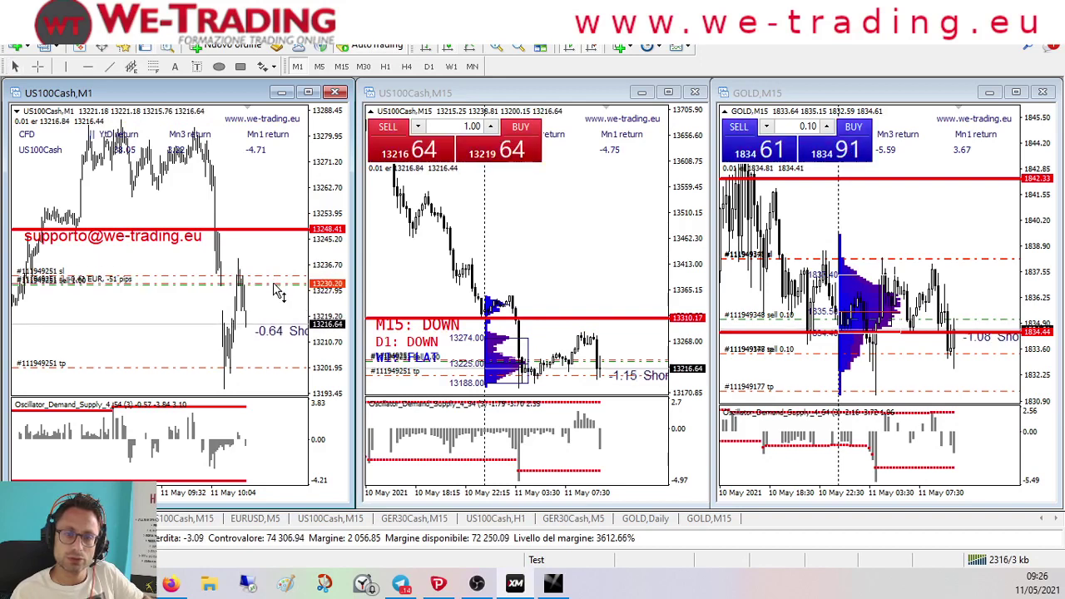
{"action": "left_click_drag", "start_coordinate": [279, 283], "coordinate": [277, 262]}
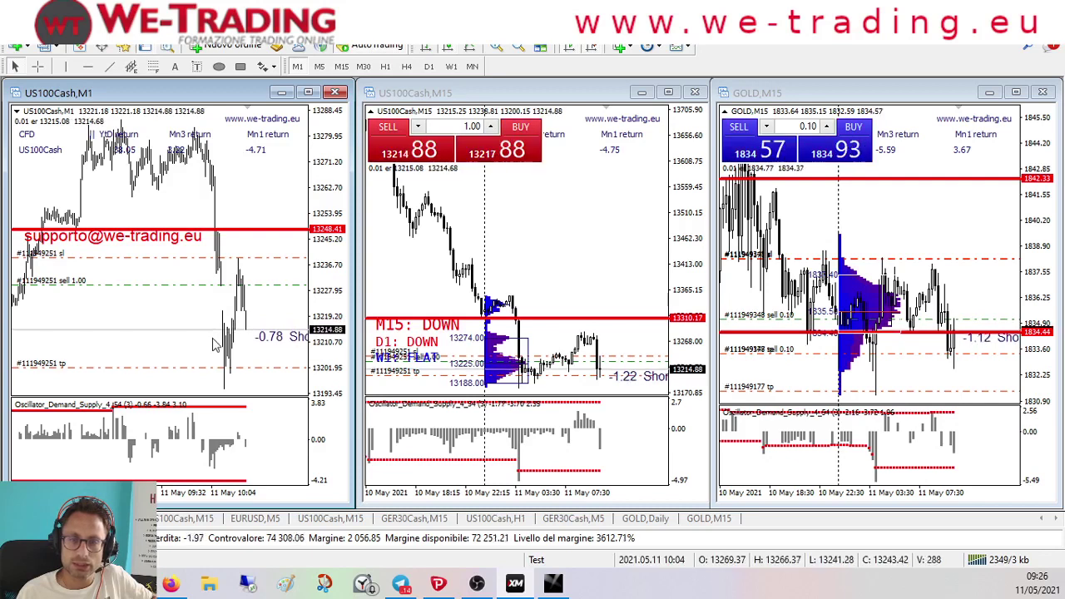
{"action": "left_click_drag", "start_coordinate": [279, 264], "coordinate": [275, 290]}
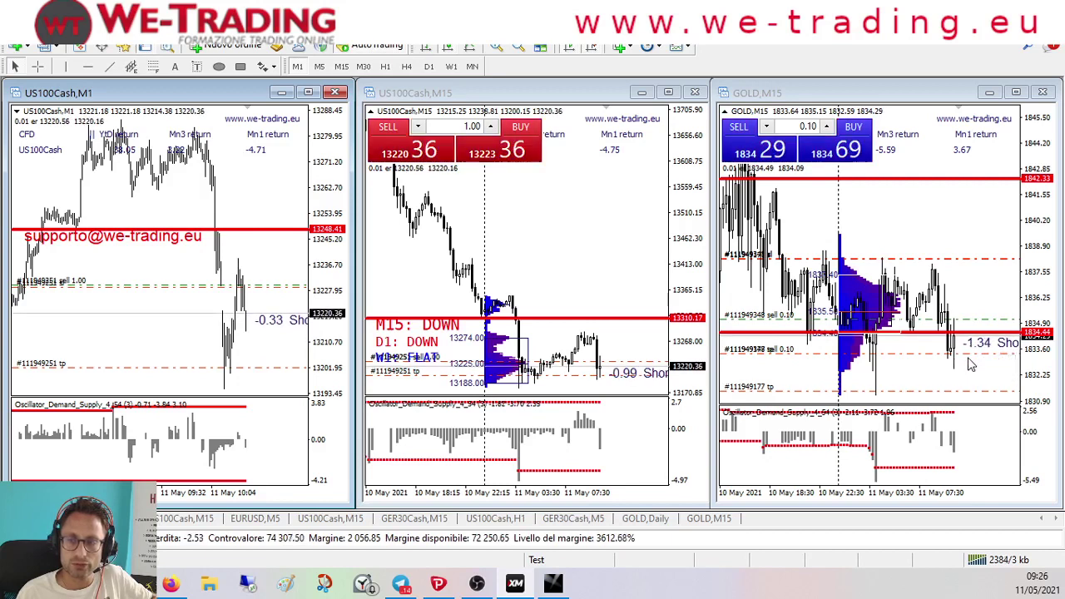
Step: Switch to the order-flow platform, add price alerts at 1837 and 1836 on the gold (GC) reverse chart, and move the 1832.4 alert to 1831.6
{"action": "left_click", "coordinate": [550, 585]}
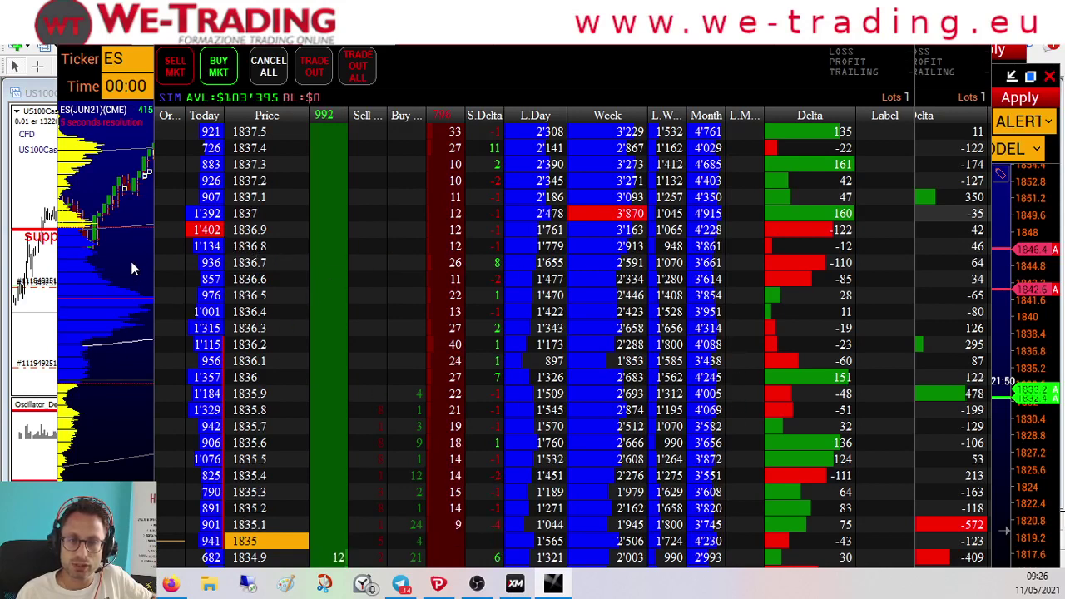
{"action": "left_click", "coordinate": [130, 257]}
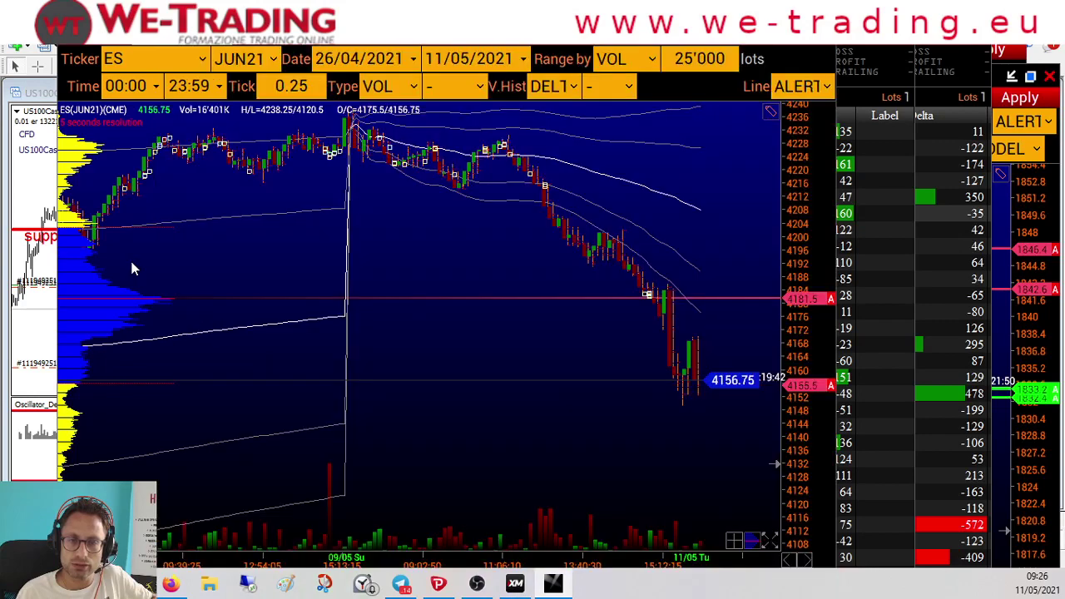
{"action": "left_click", "coordinate": [946, 282]}
{"action": "left_click", "coordinate": [1002, 278]}
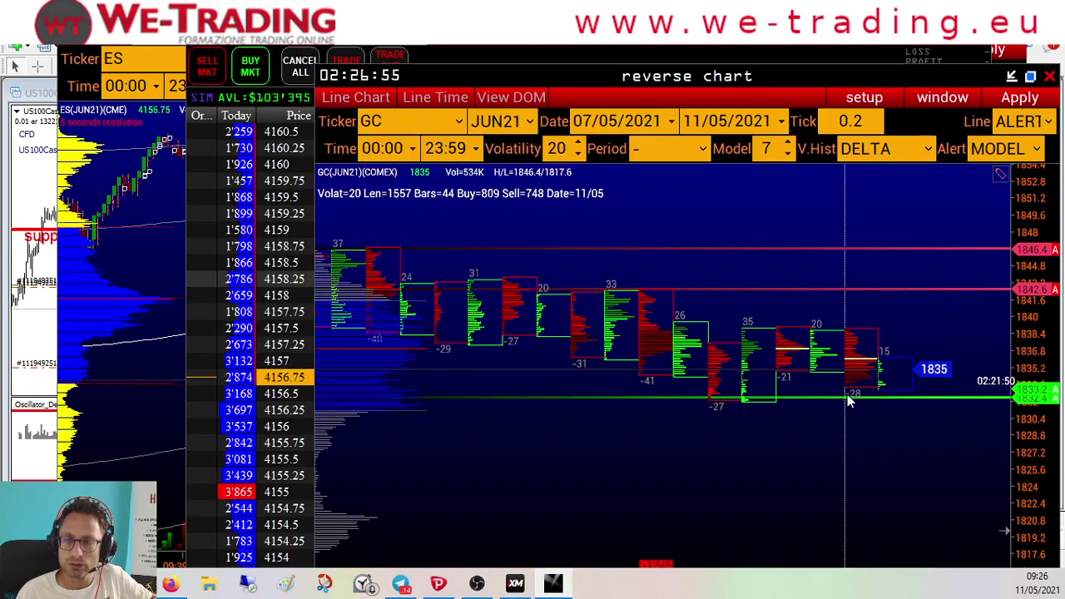
{"action": "scroll", "coordinate": [1011, 418], "scroll_direction": "up", "scroll_amount": 5}
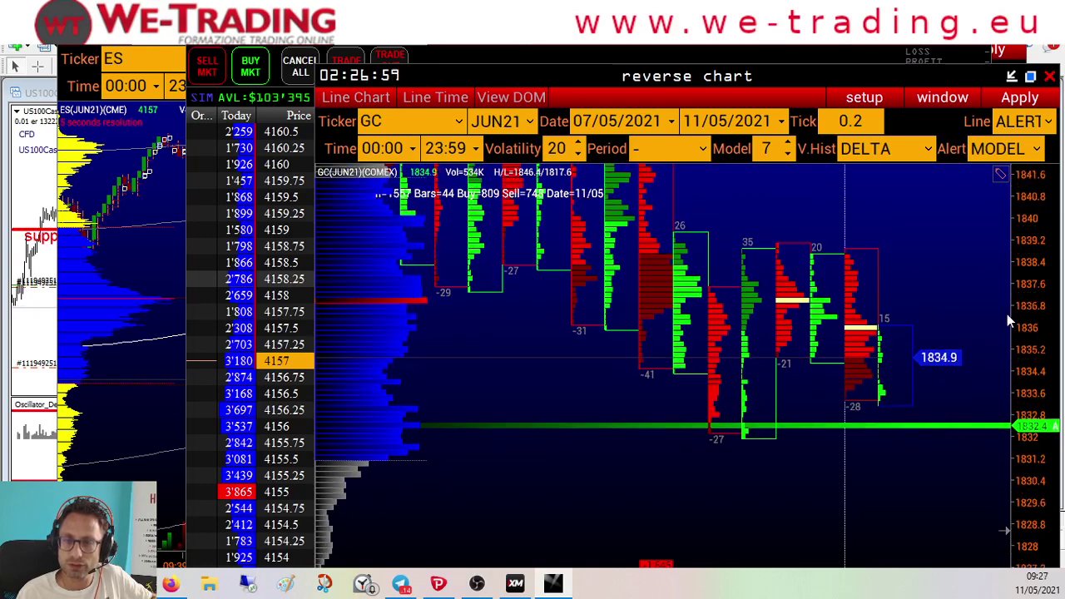
{"action": "left_click_drag", "start_coordinate": [1030, 319], "coordinate": [1020, 301]}
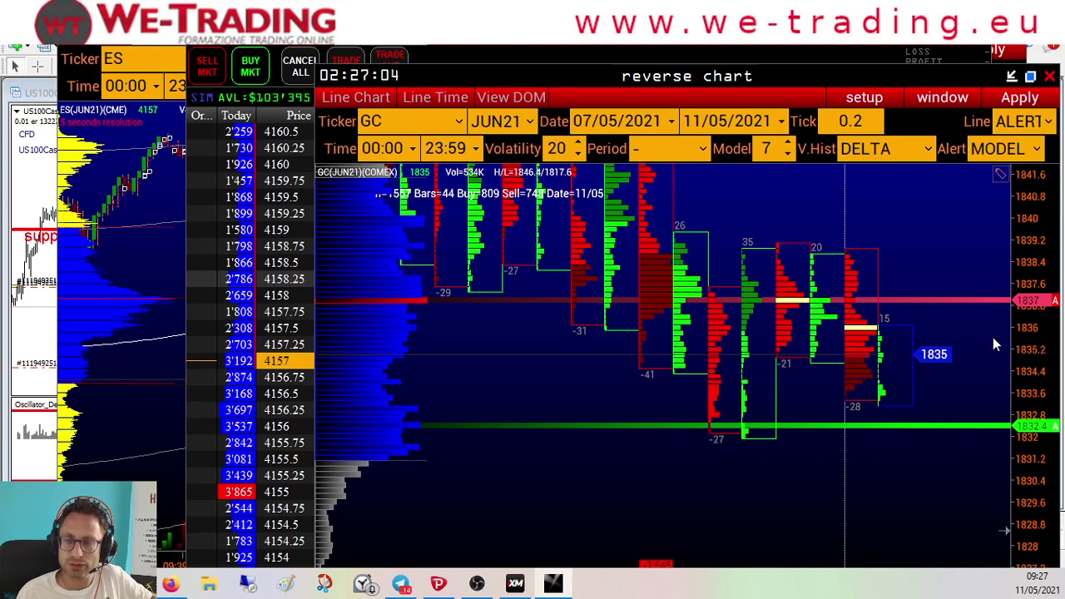
{"action": "left_click", "coordinate": [1026, 329]}
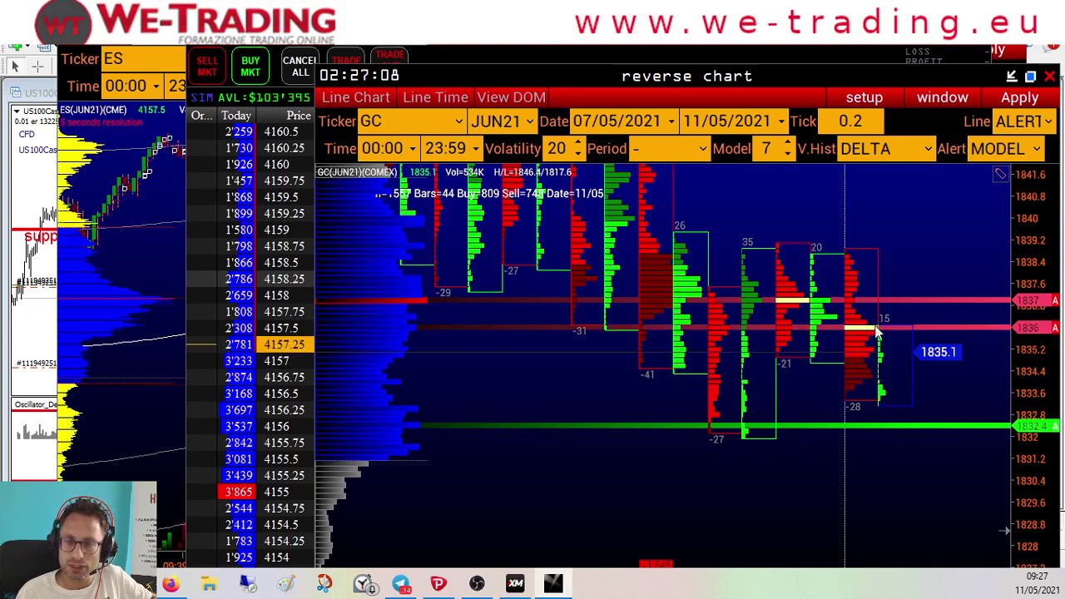
{"action": "left_click_drag", "start_coordinate": [1038, 430], "coordinate": [1030, 457]}
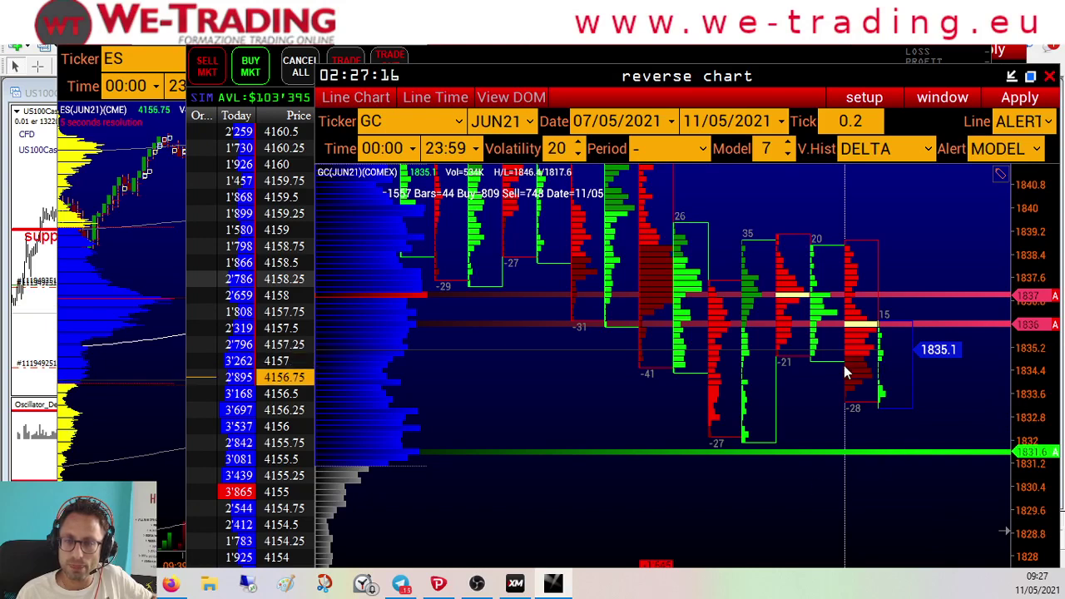
Step: View the ES range chart, then switch to MetaTrader and check the open positions' entry prices, stops, targets and profit
{"action": "left_click", "coordinate": [146, 364]}
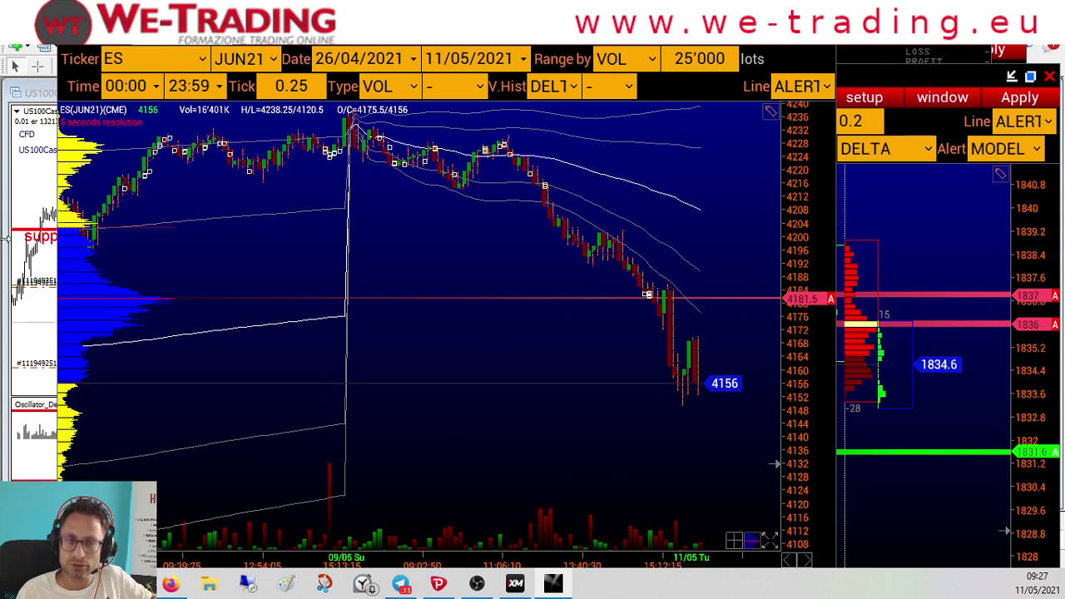
{"action": "left_click", "coordinate": [34, 323]}
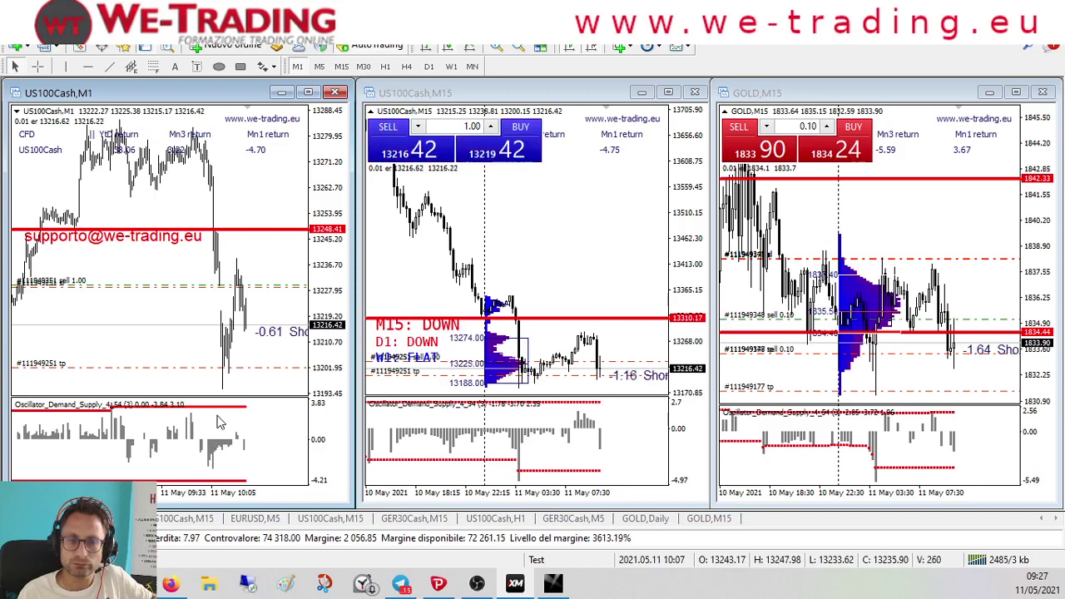
{"action": "right_click", "coordinate": [277, 291]}
{"action": "left_click", "coordinate": [254, 336]}
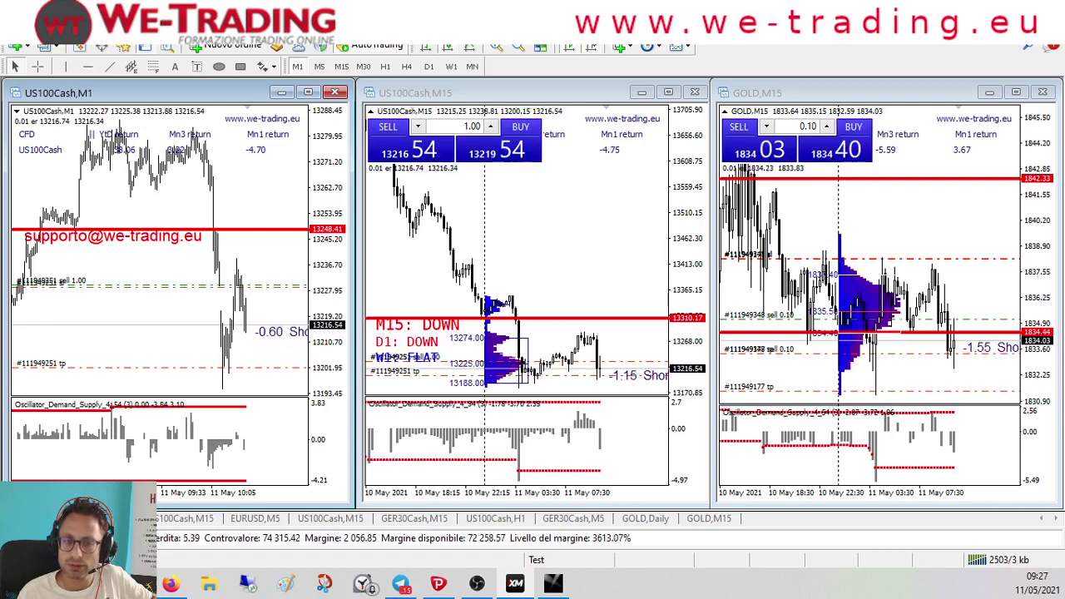
{"action": "key", "text": "ctrl+t"}
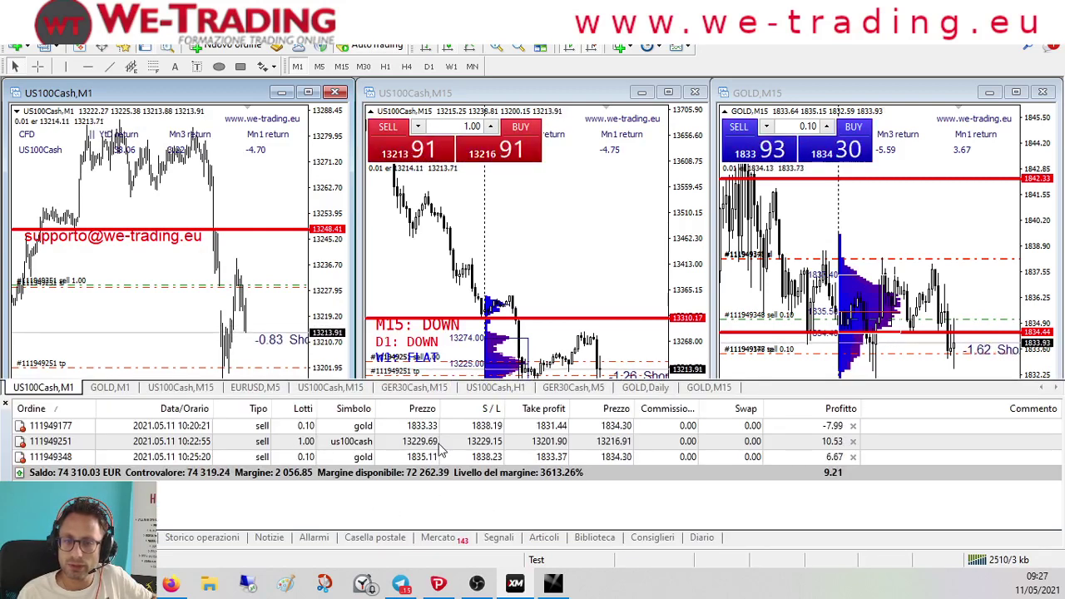
{"action": "key", "text": "ctrl+t"}
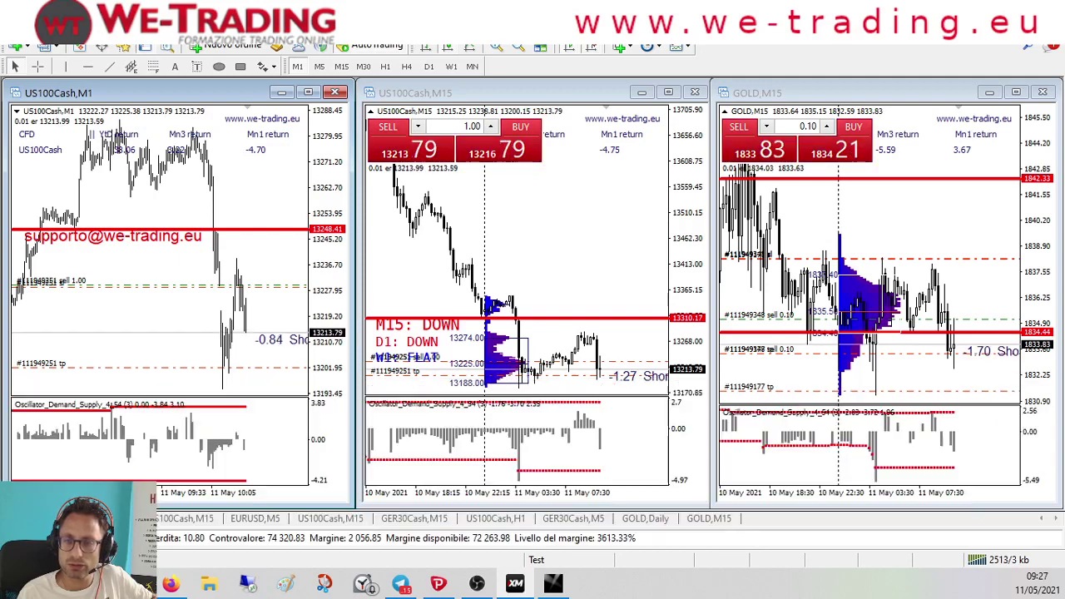
Step: Switch to the order-flow platform, show the NQ price alert and examine the latest volume bars, checking the MetaTrader charts in between
{"action": "key", "text": "alt+Tab"}
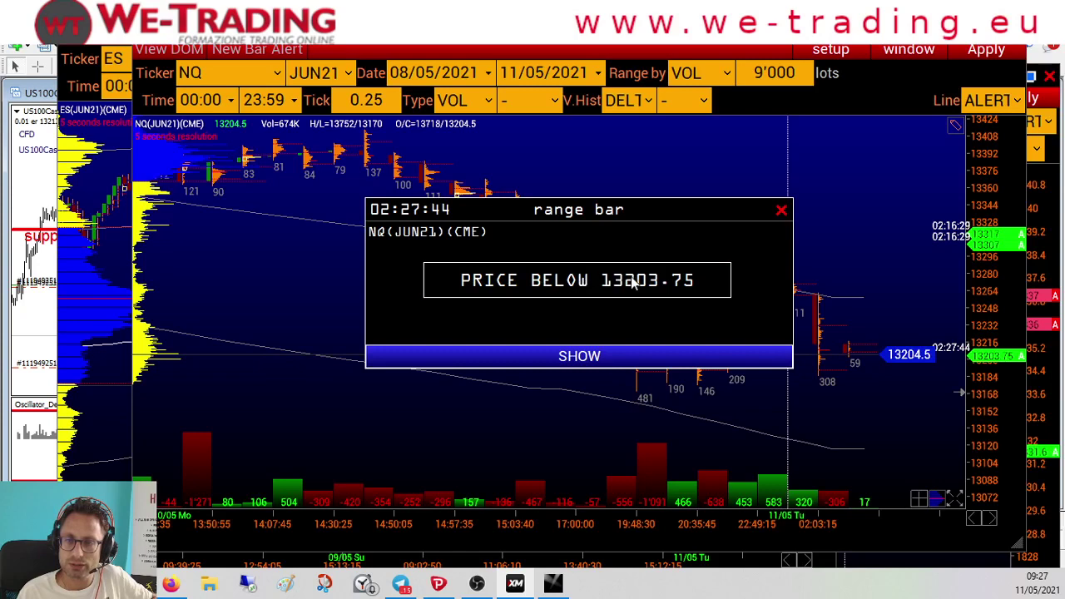
{"action": "left_click", "coordinate": [620, 358]}
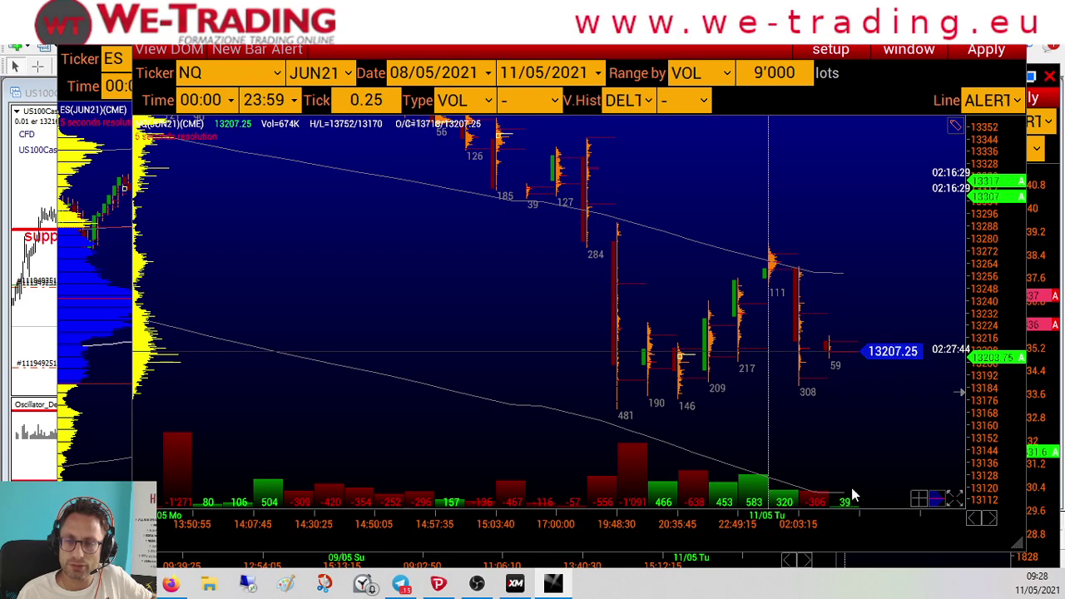
{"action": "left_click", "coordinate": [25, 462]}
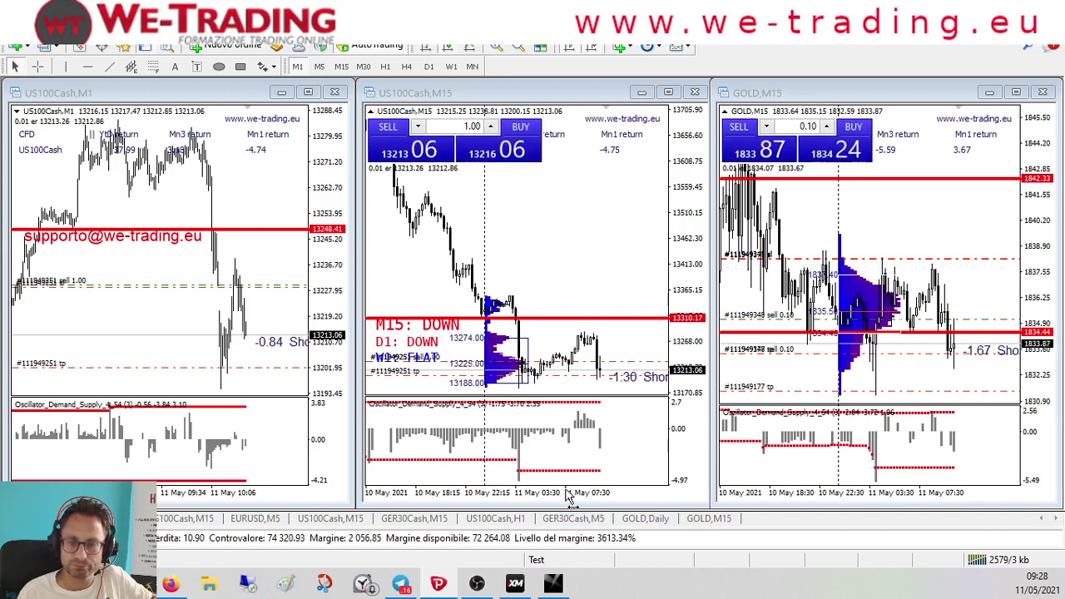
{"action": "left_click", "coordinate": [553, 584]}
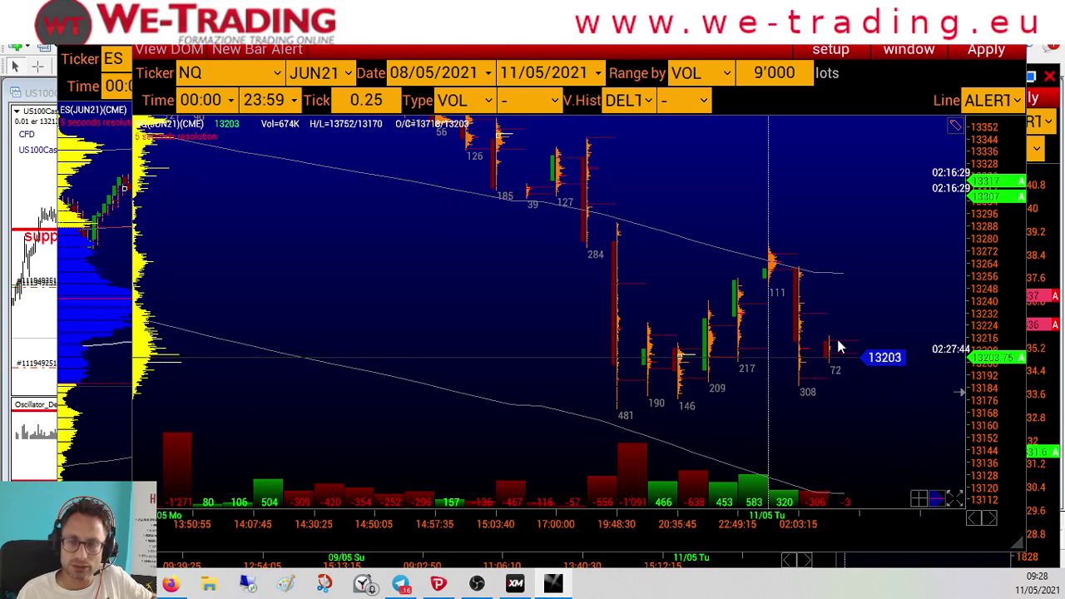
Step: Show the ES new-bar alert and compare the latest price action on the ES, NQ and gold order-flow charts
{"action": "left_click", "coordinate": [43, 328]}
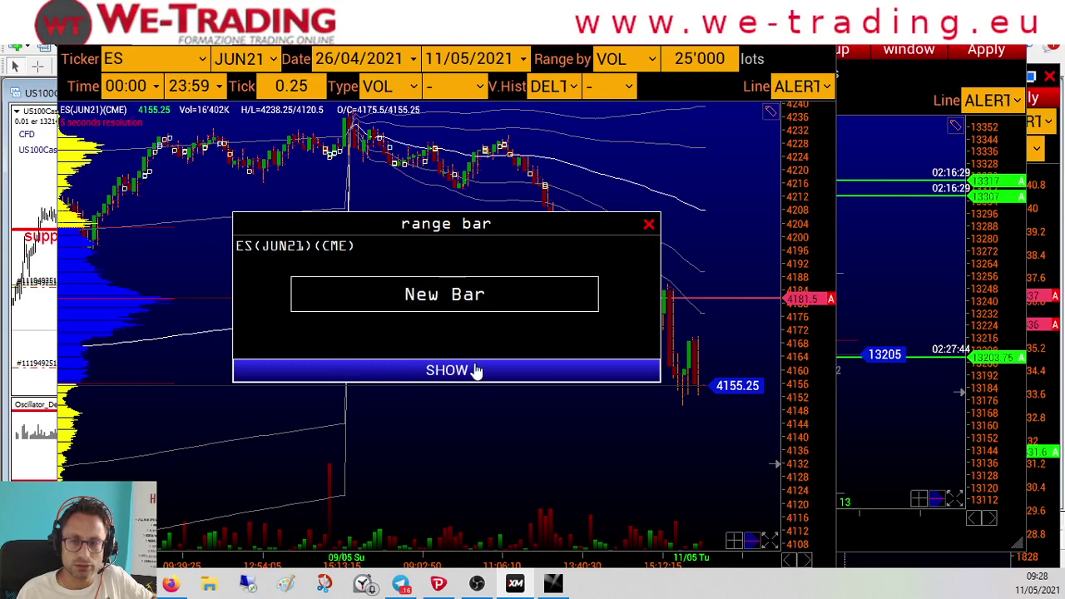
{"action": "left_click", "coordinate": [450, 370]}
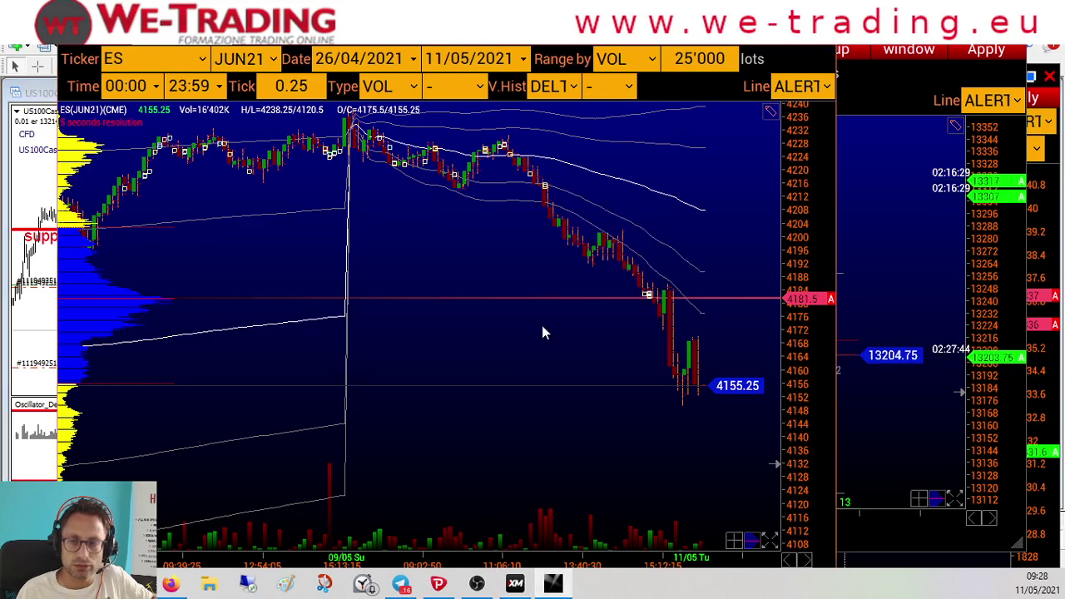
{"action": "left_click", "coordinate": [889, 404]}
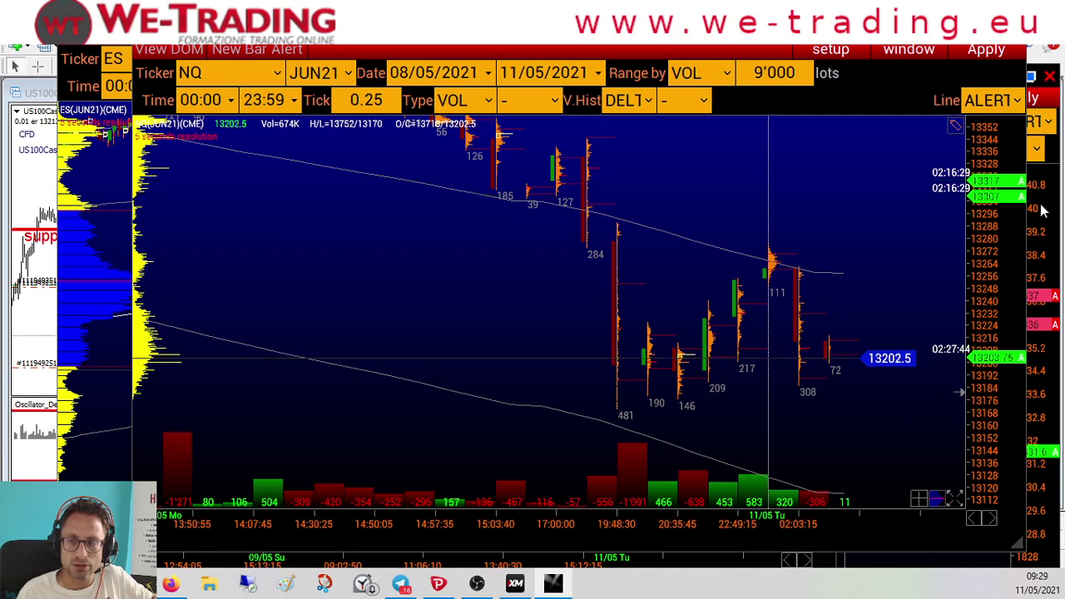
{"action": "left_click", "coordinate": [1050, 156]}
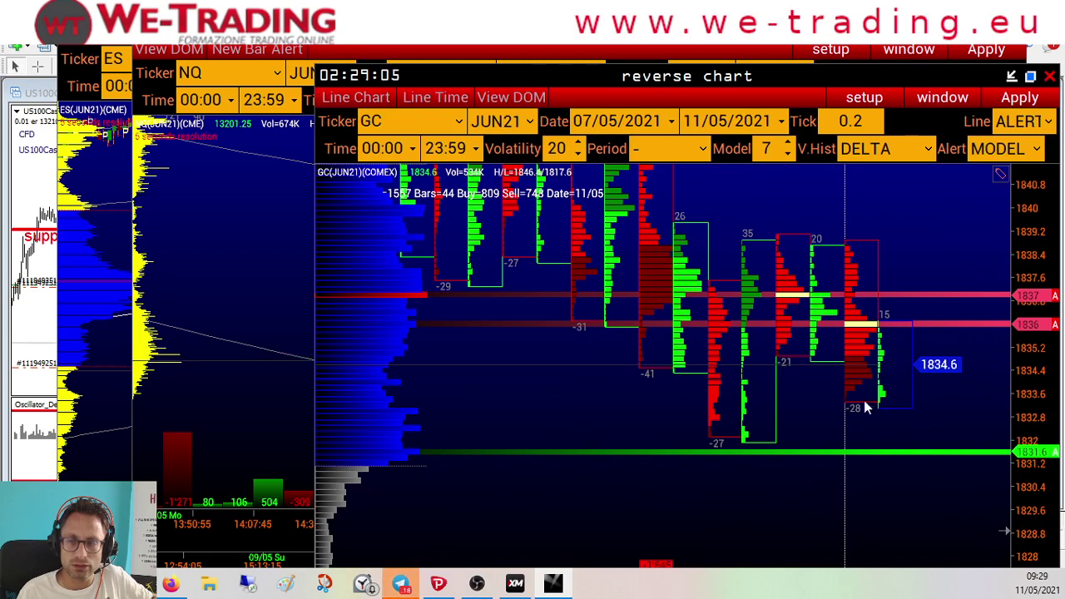
{"action": "left_click", "coordinate": [105, 380]}
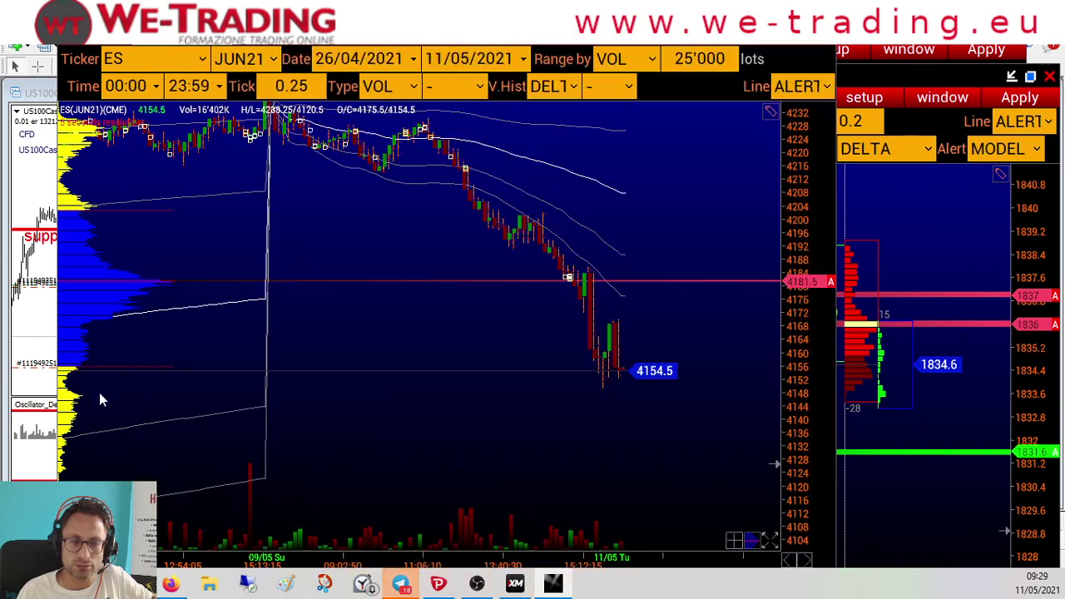
Step: Switch to MetaTrader and close the 1.00-lot US100Cash short position at market
{"action": "left_click", "coordinate": [36, 347]}
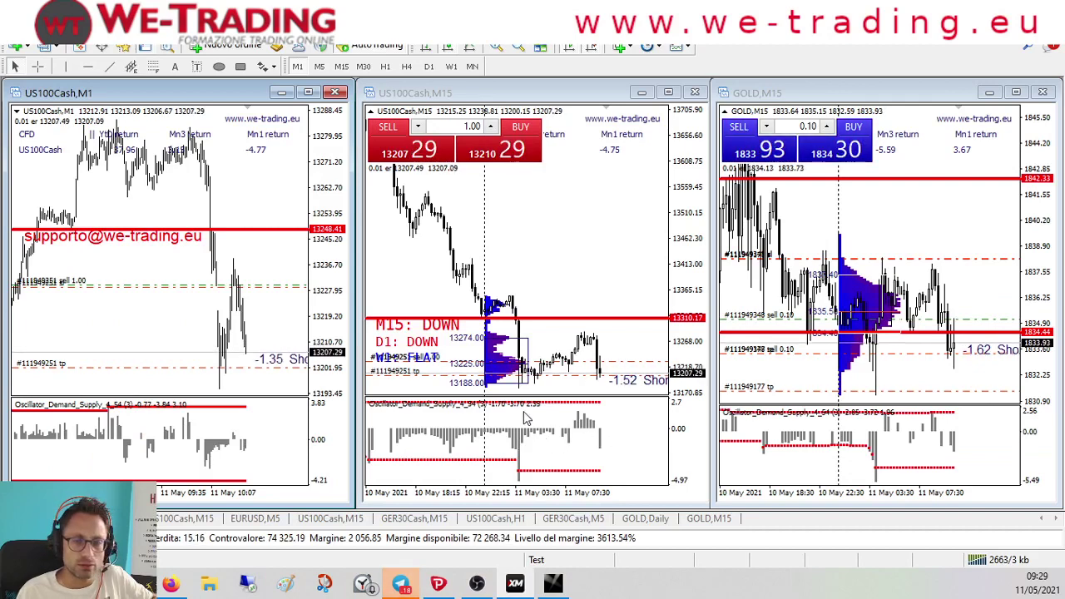
{"action": "right_click", "coordinate": [267, 288]}
{"action": "left_click", "coordinate": [279, 313]}
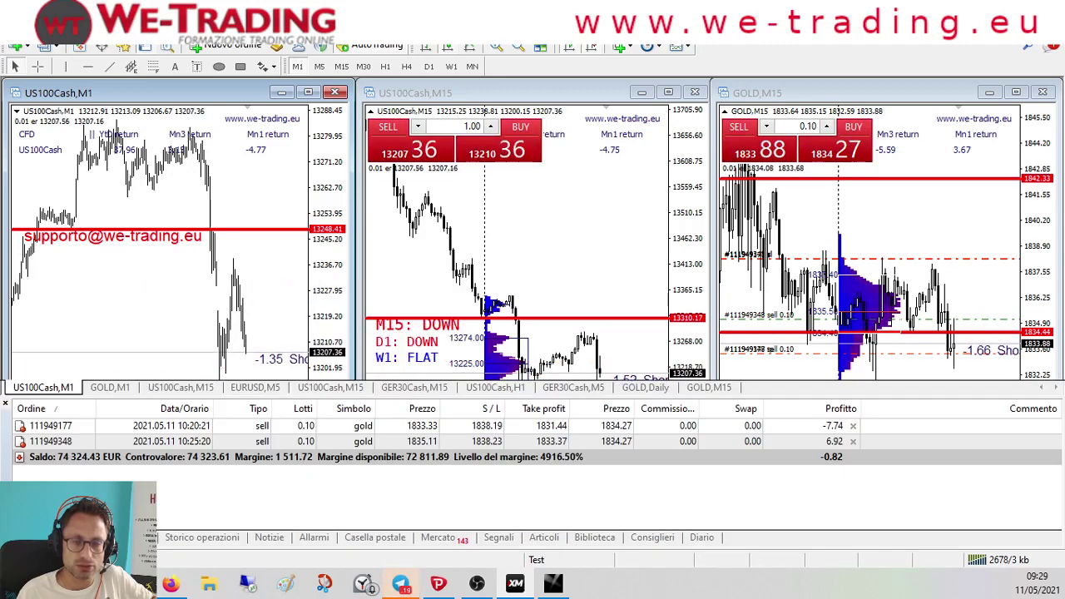
Step: Review the closed US100Cash trade in the account history and check the two open gold positions
{"action": "key", "text": "ctrl+t"}
{"action": "scroll", "coordinate": [480, 474], "scroll_direction": "down", "scroll_amount": 10}
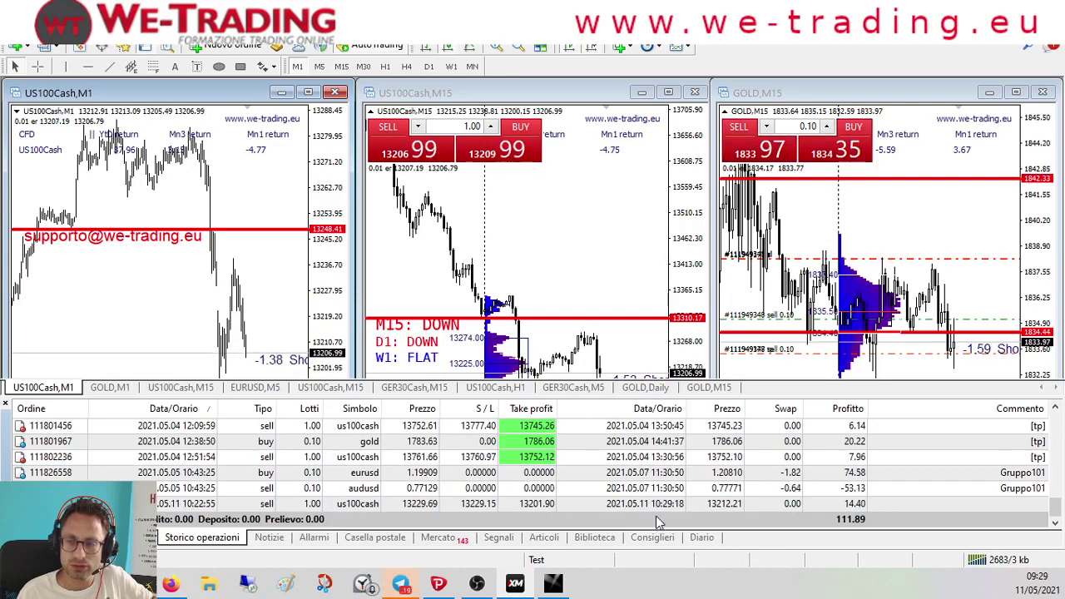
{"action": "left_click", "coordinate": [819, 504]}
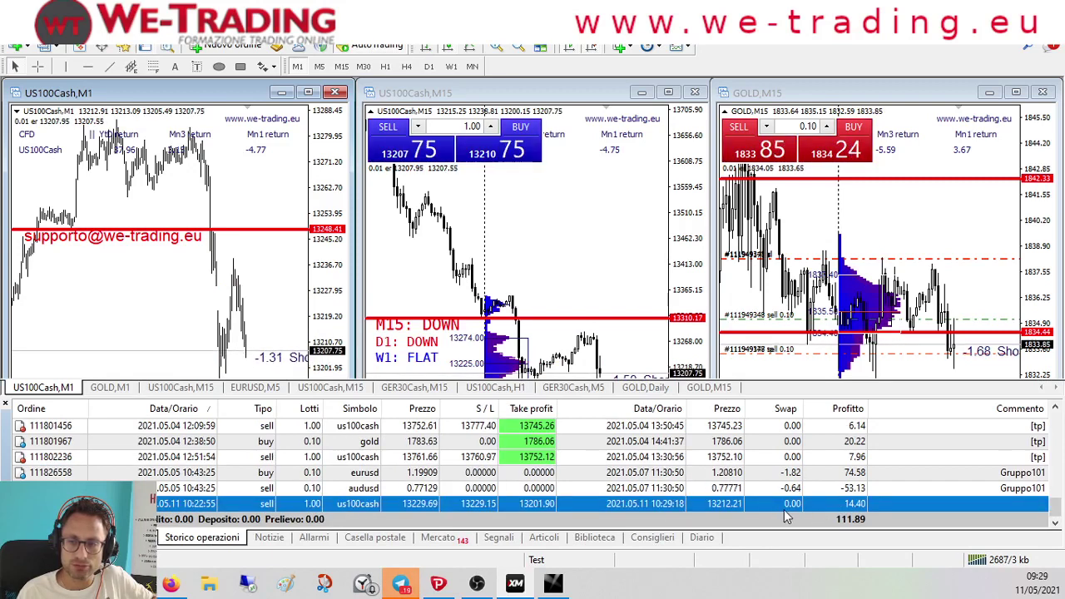
{"action": "left_click", "coordinate": [33, 536]}
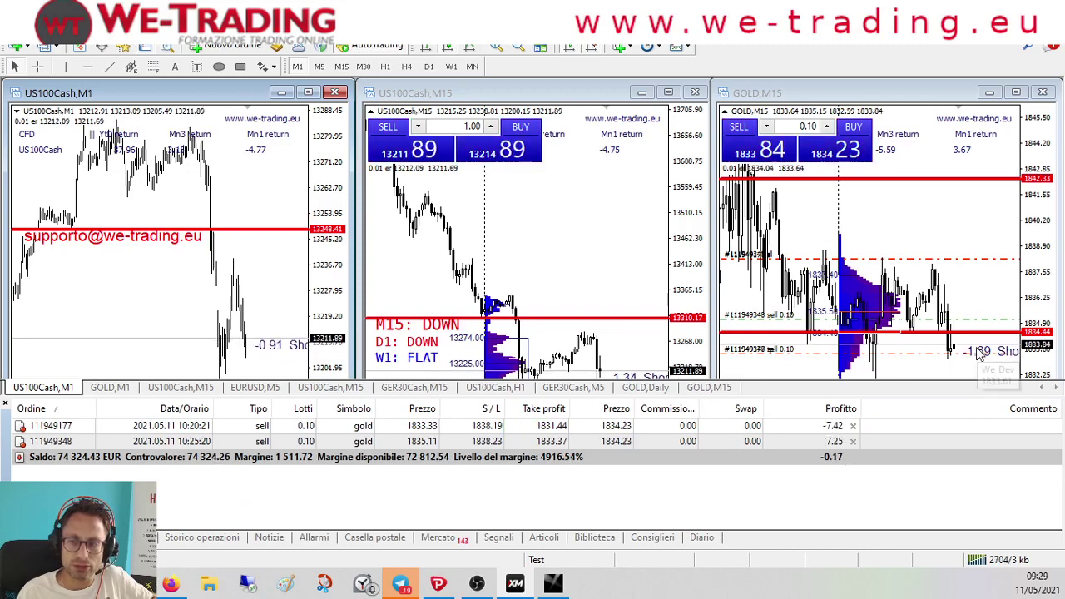
{"action": "key", "text": "ctrl+t"}
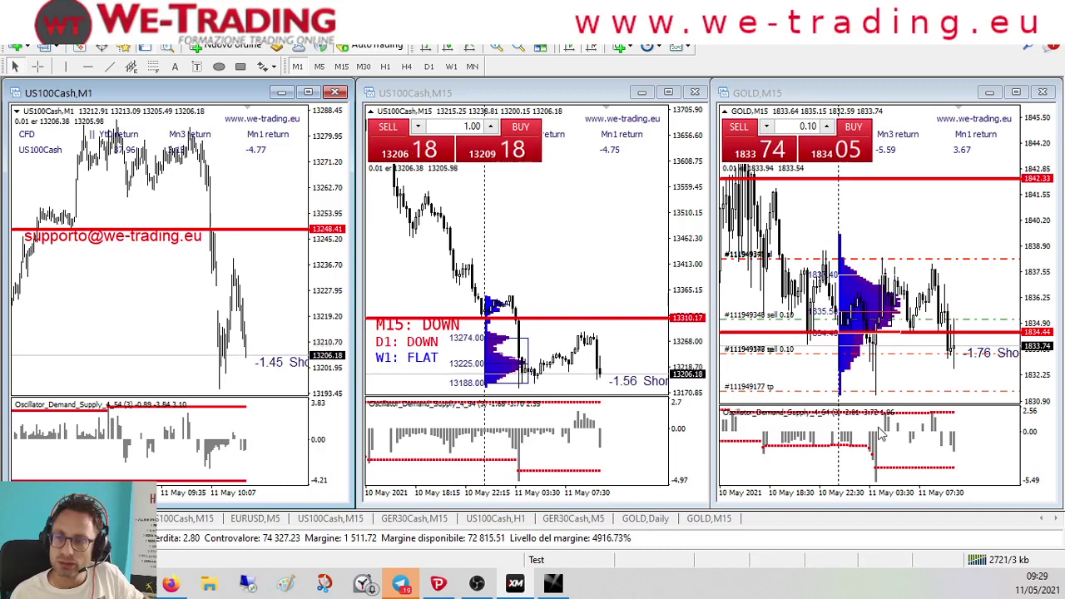
Step: Switch to the order-flow platform and examine gold volume and delta around 1832 to 1836 in the Trading DOM, cross-checking the MetaTrader charts
{"action": "left_click", "coordinate": [541, 586]}
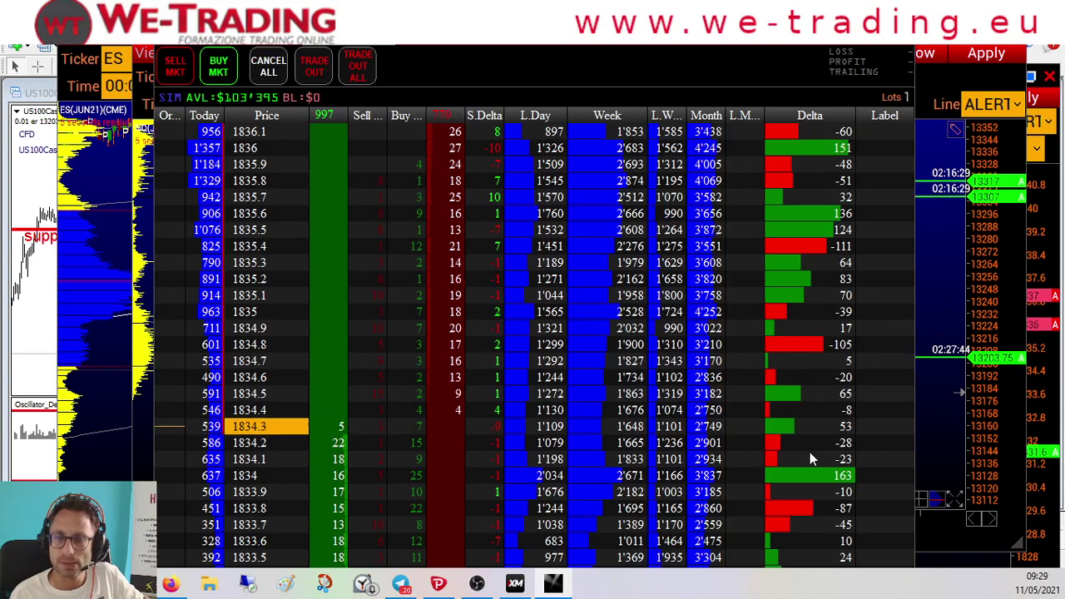
{"action": "scroll", "coordinate": [430, 421], "scroll_direction": "down", "scroll_amount": 6}
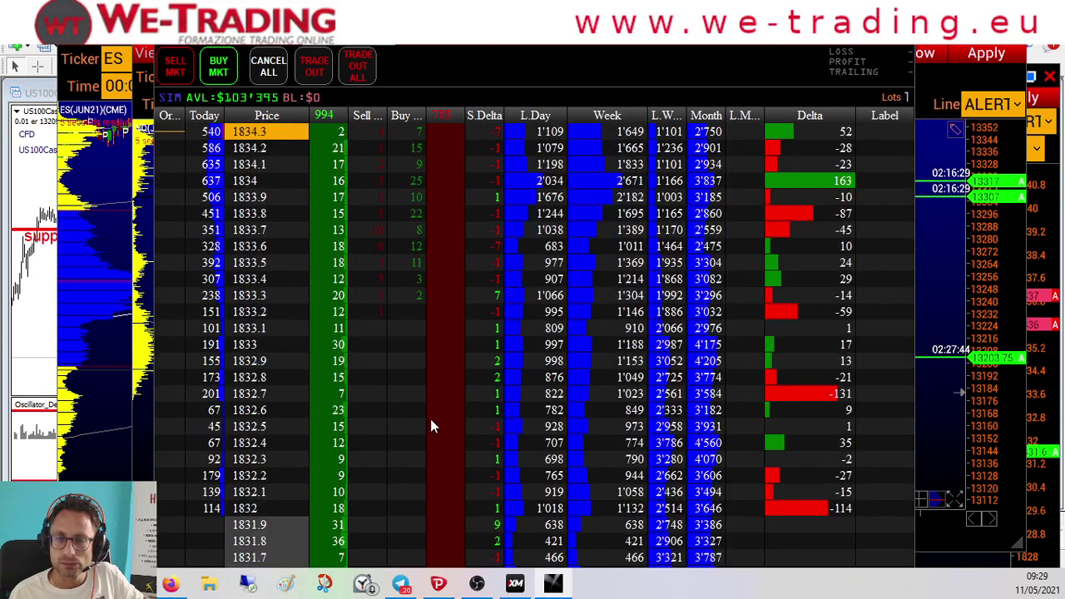
{"action": "scroll", "coordinate": [430, 421], "scroll_direction": "up", "scroll_amount": 3}
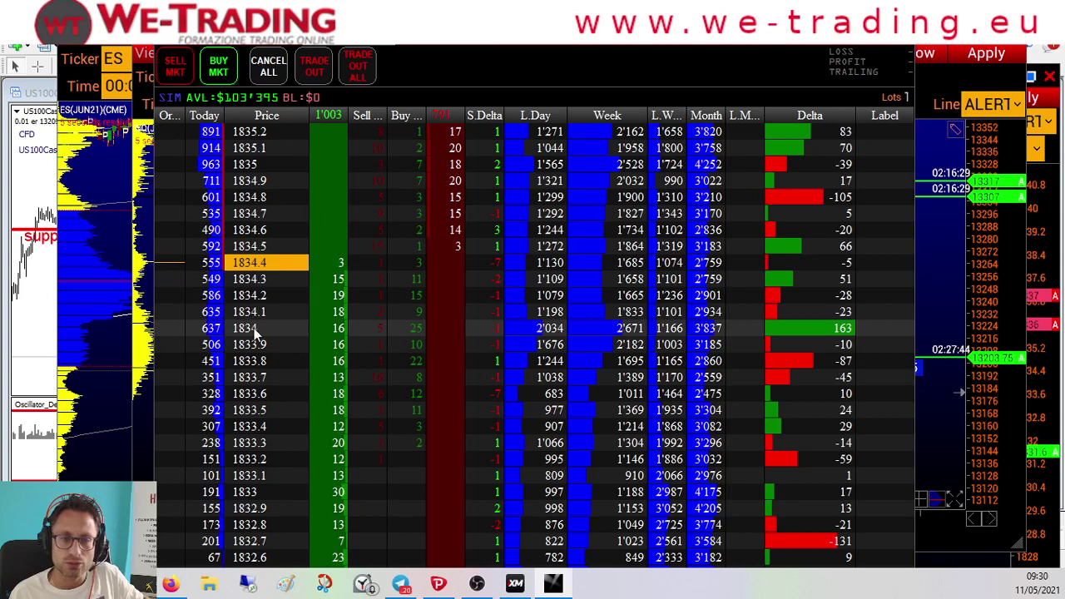
{"action": "left_click", "coordinate": [38, 340]}
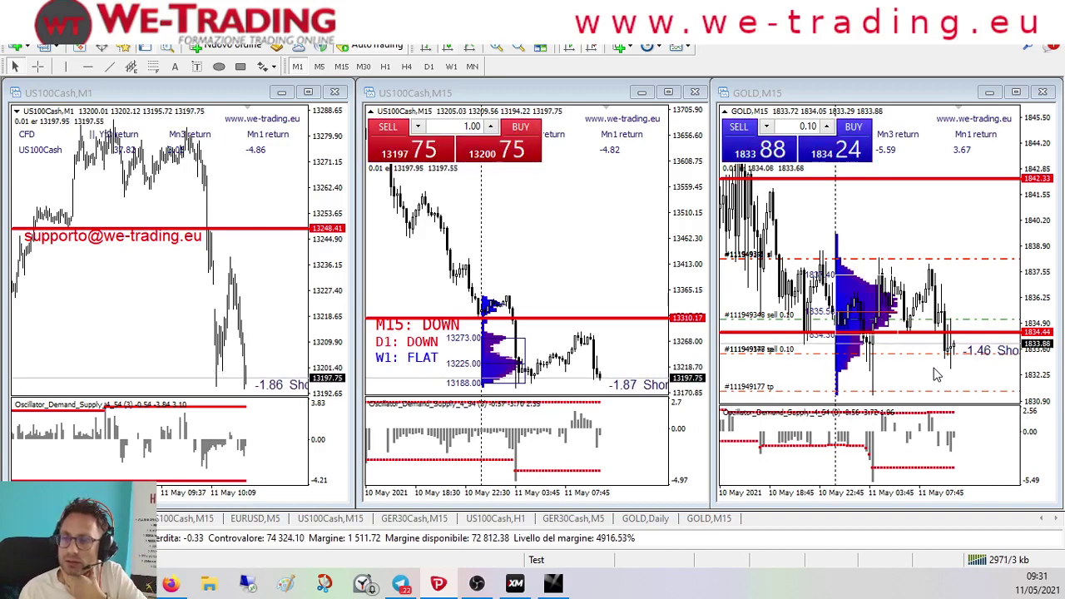
{"action": "left_click", "coordinate": [553, 583]}
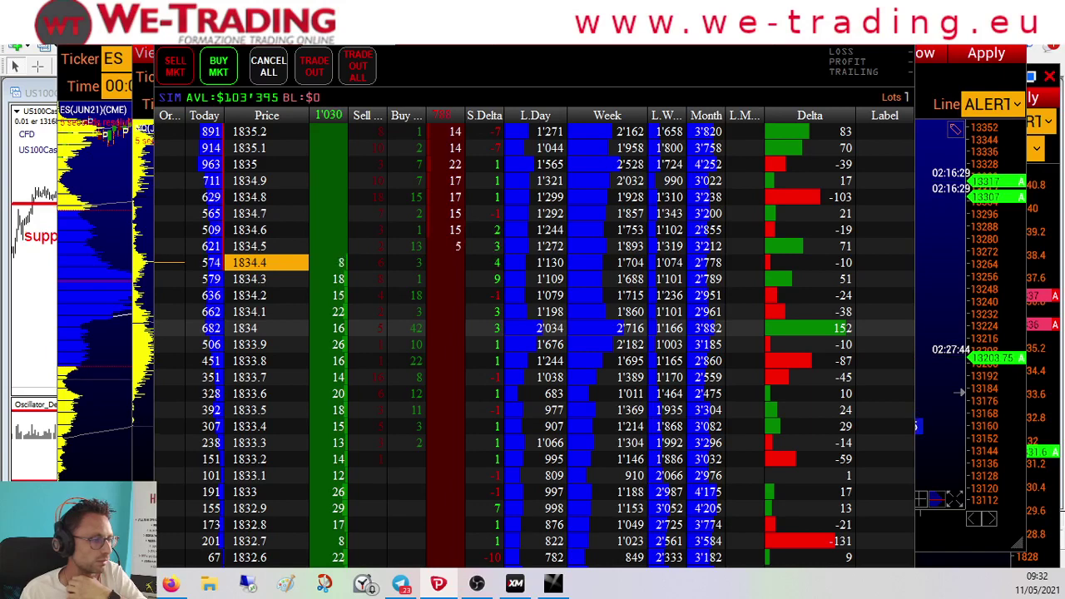
Step: Switch to MetaTrader, sell 1.00 lot of US100Cash at market and set its take profit at about 13168
{"action": "left_click", "coordinate": [23, 334]}
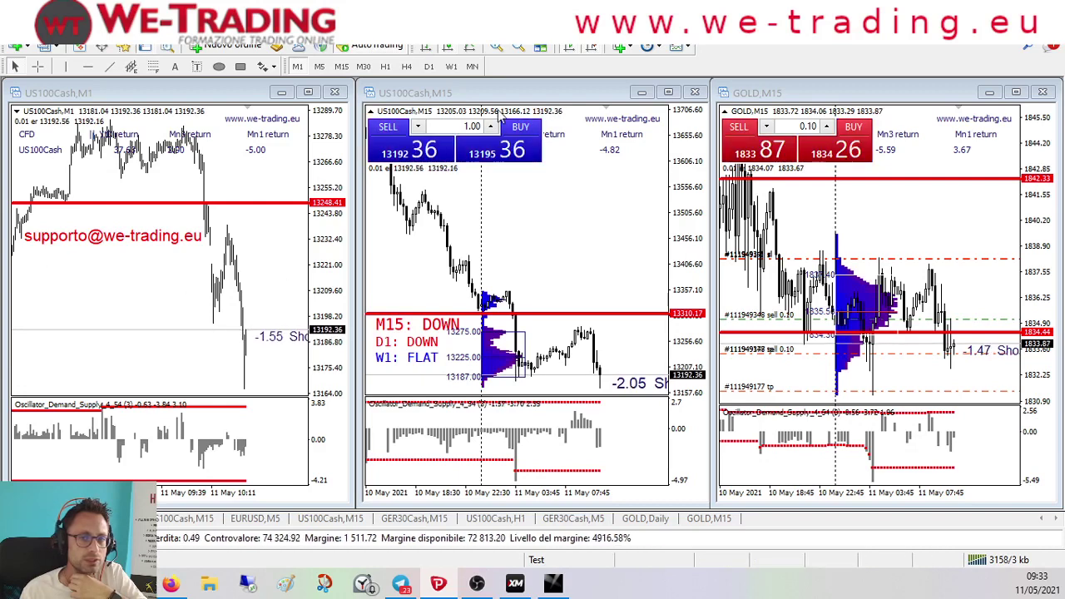
{"action": "left_click", "coordinate": [387, 126]}
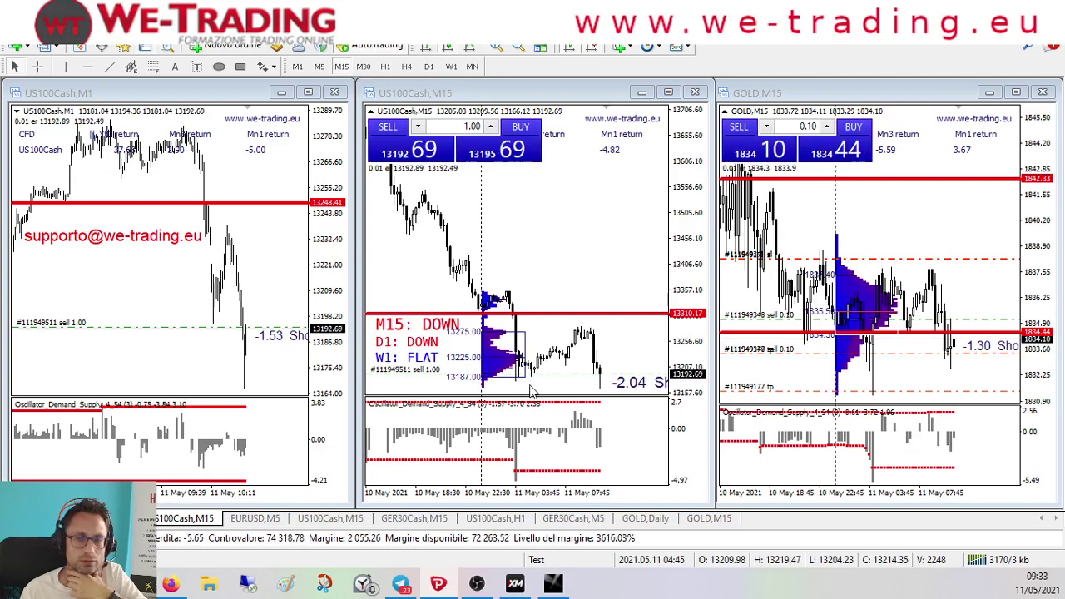
{"action": "left_click", "coordinate": [293, 340]}
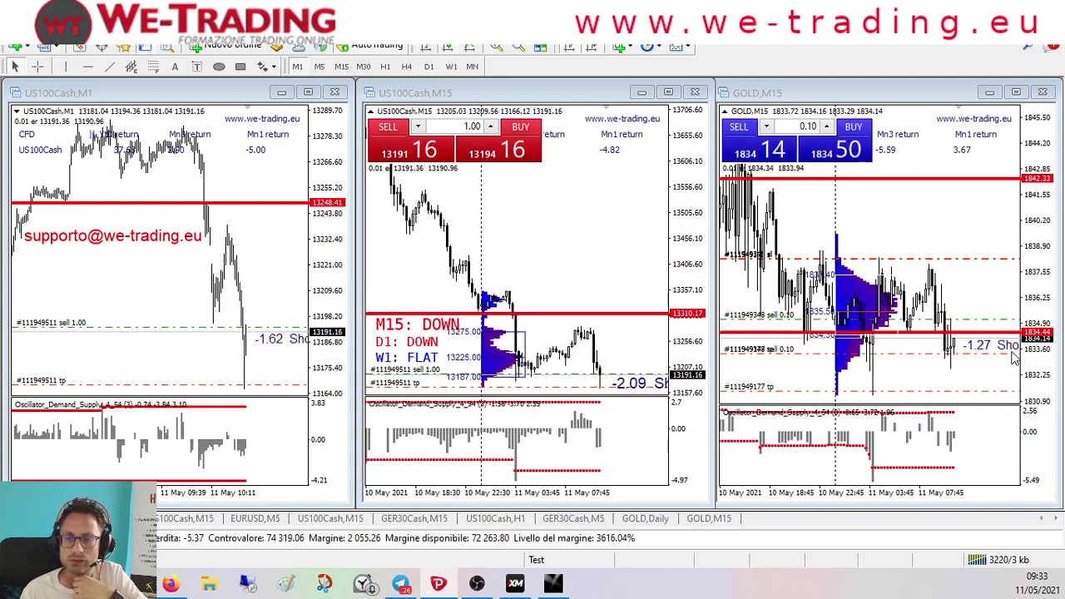
Step: Switch to the order-flow platform and reposition the NQ chart's price alerts to 13205.25 and 13266.5
{"action": "left_click", "coordinate": [978, 321]}
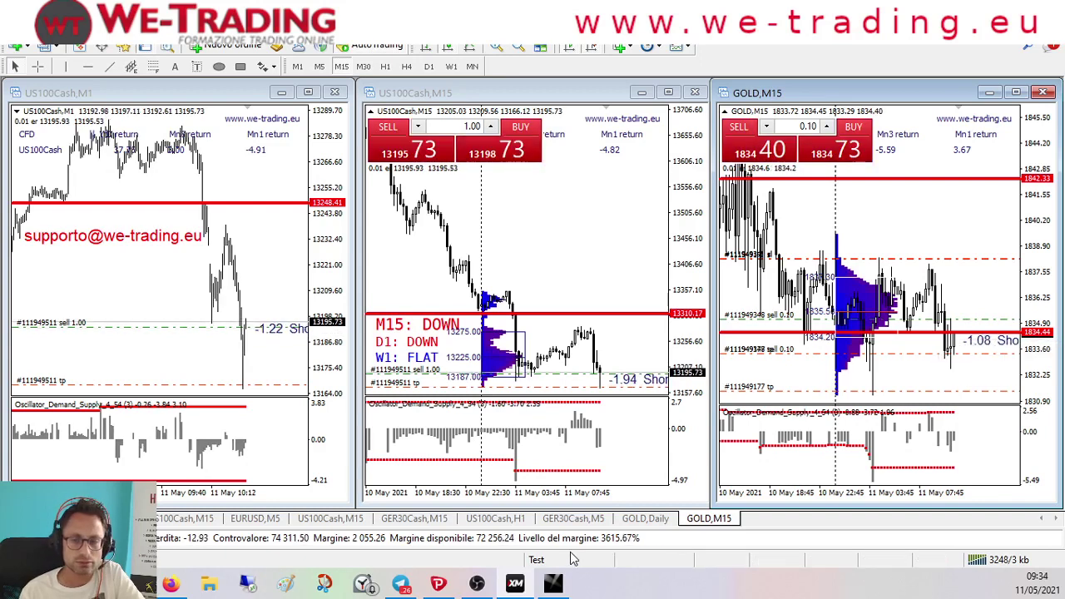
{"action": "left_click", "coordinate": [555, 584]}
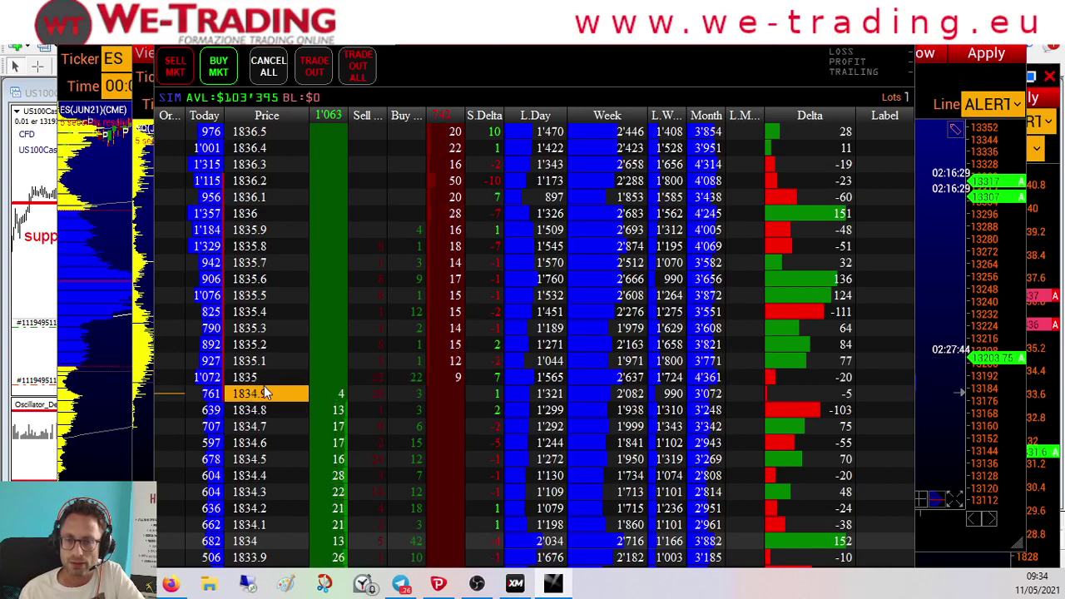
{"action": "left_click", "coordinate": [920, 245]}
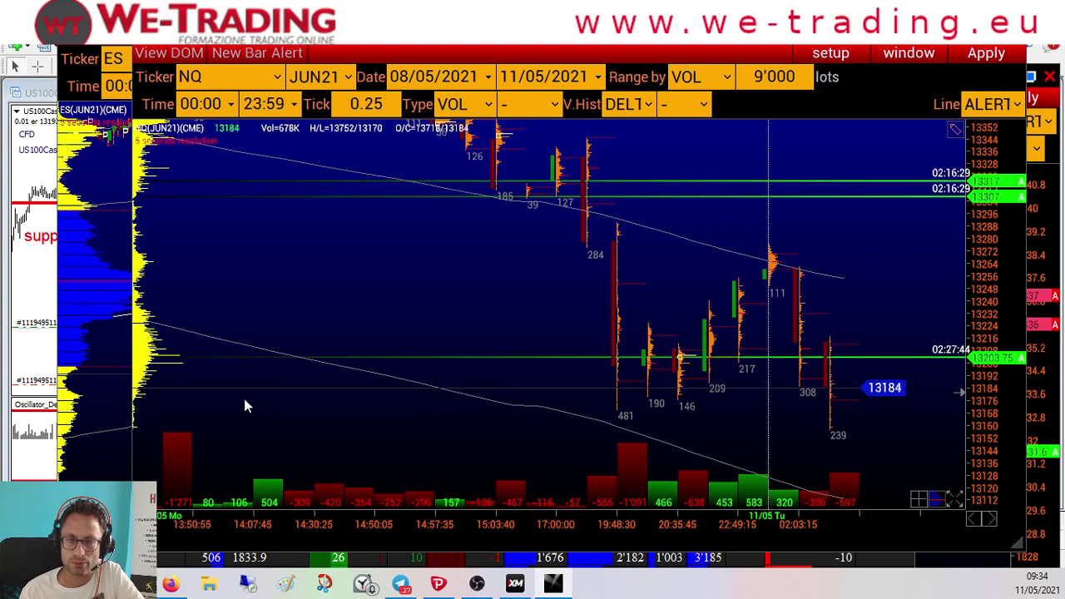
{"action": "left_click_drag", "start_coordinate": [992, 361], "coordinate": [987, 362]}
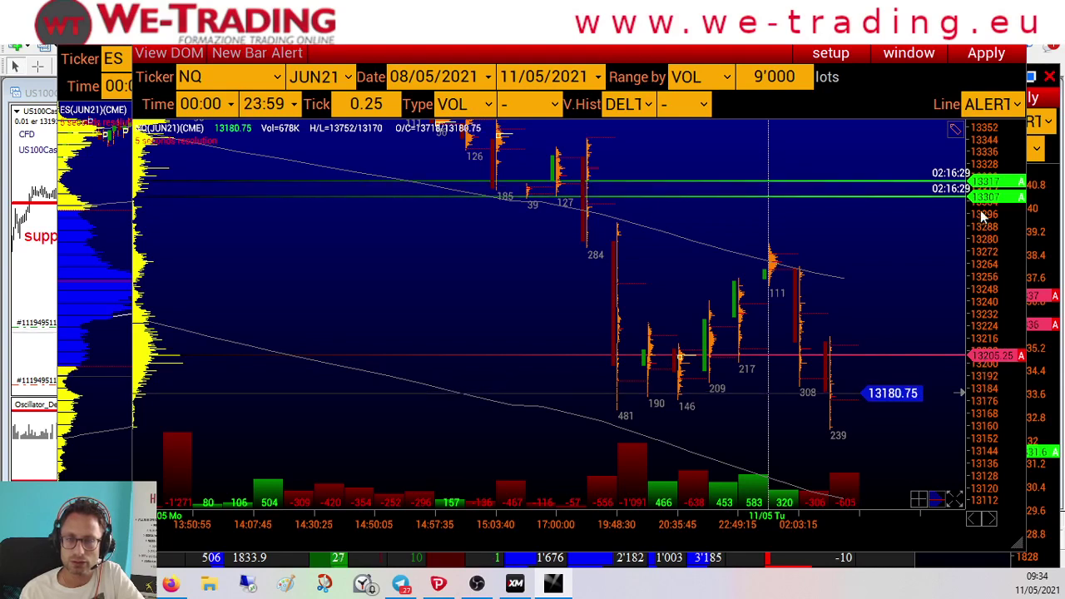
{"action": "left_click_drag", "start_coordinate": [984, 218], "coordinate": [983, 260]}
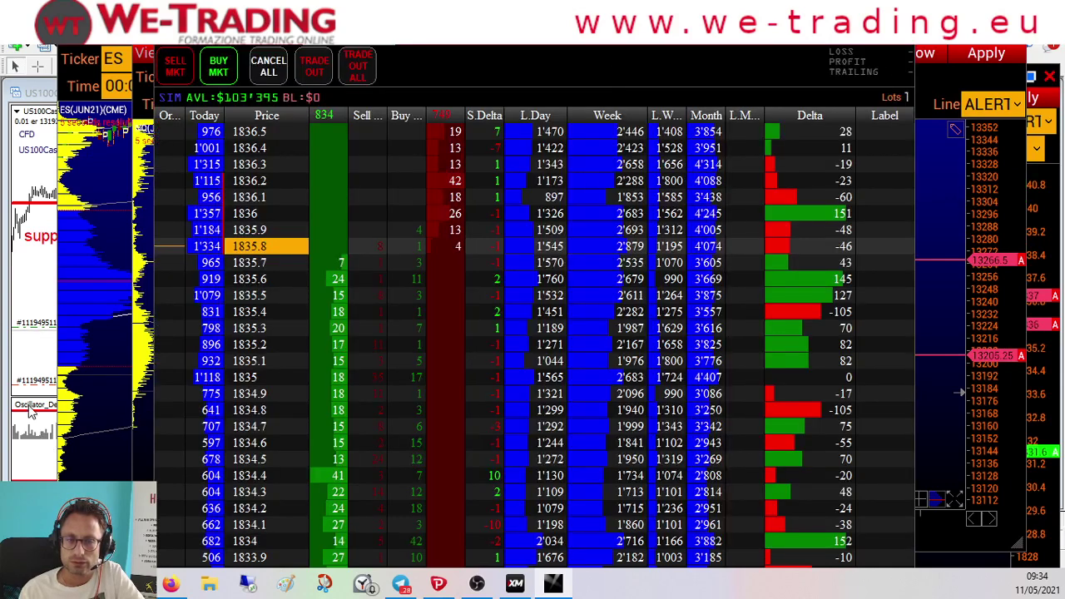
Step: Show the gold chart from the 1836 price alert and examine volume and delta around 1835 to 1837 in the Trading DOM
{"action": "left_click", "coordinate": [33, 353]}
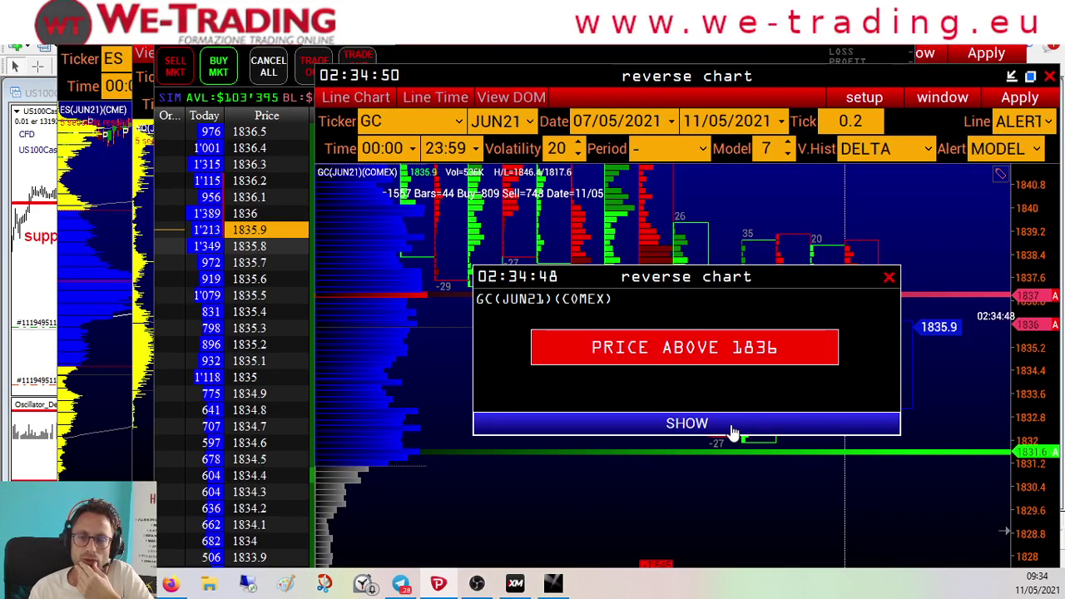
{"action": "left_click", "coordinate": [731, 426]}
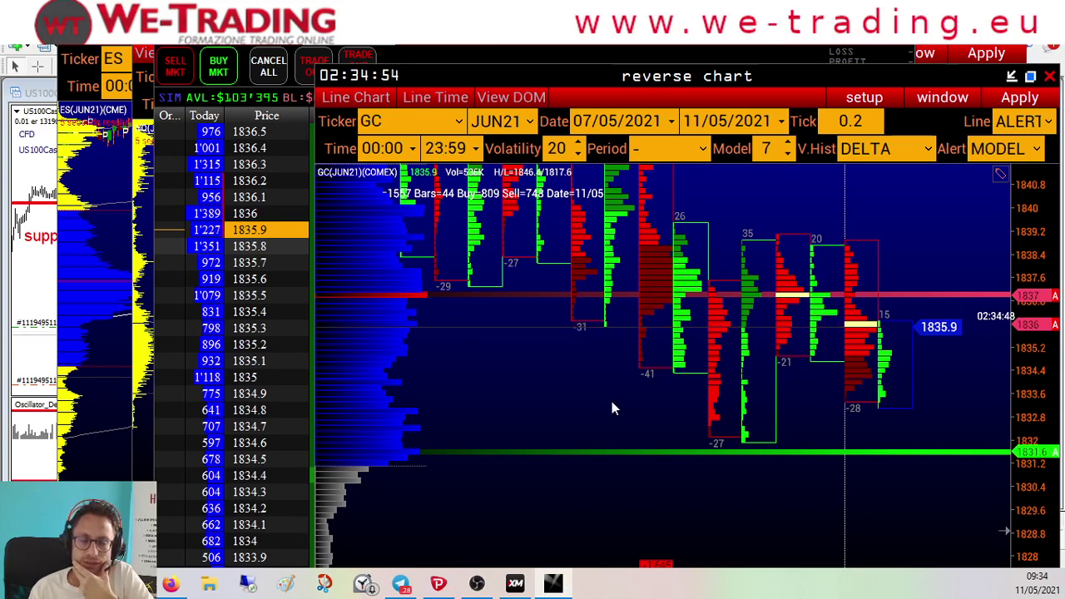
{"action": "left_click", "coordinate": [297, 177]}
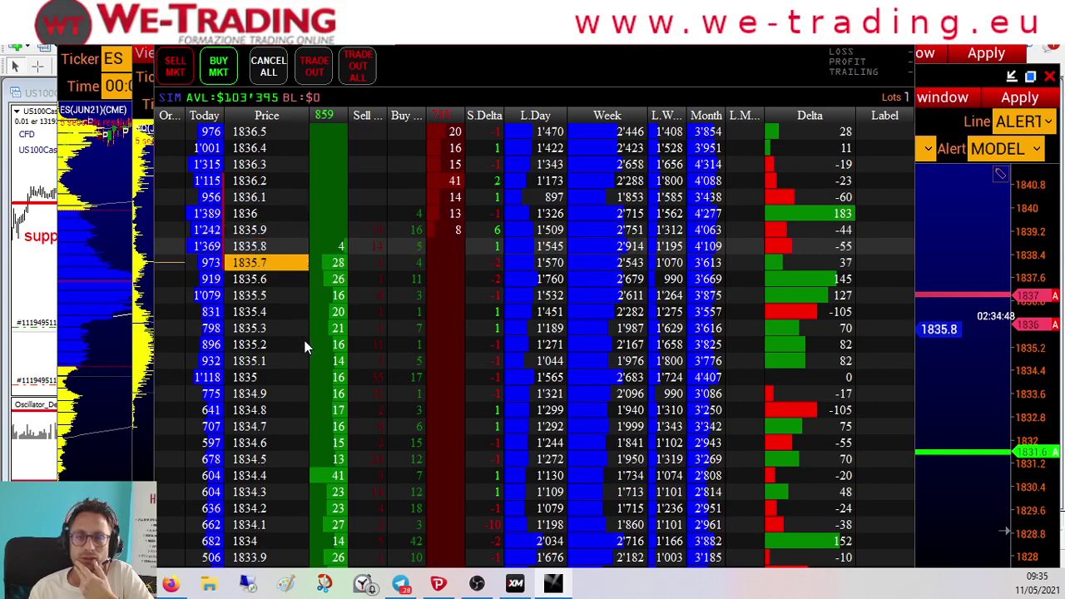
{"action": "scroll", "coordinate": [304, 350], "scroll_direction": "up", "scroll_amount": 4}
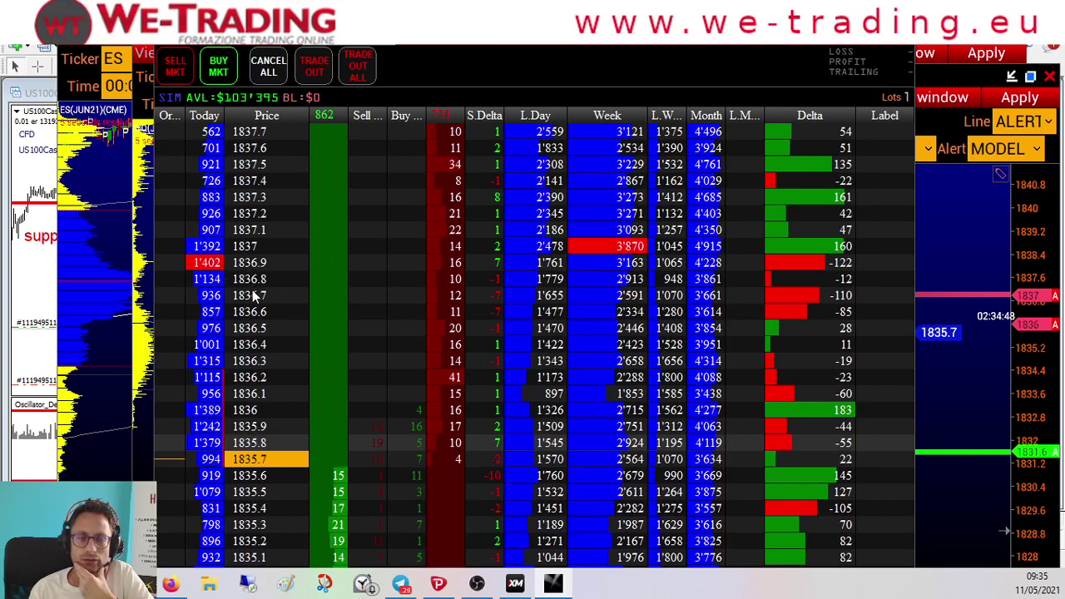
{"action": "scroll", "coordinate": [249, 299], "scroll_direction": "down", "scroll_amount": 1}
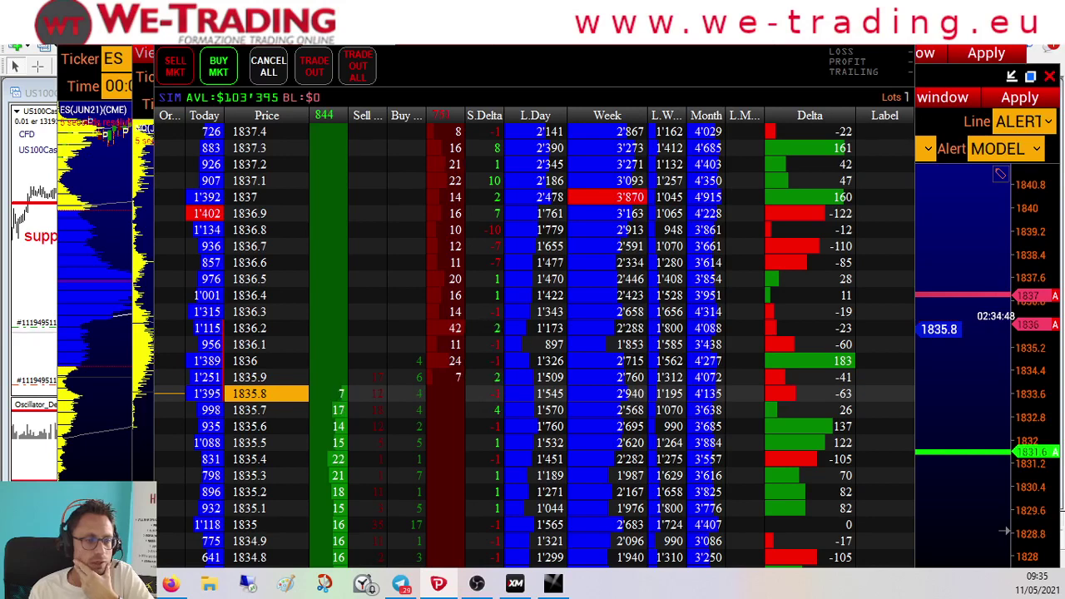
Step: Switch to MetaTrader, sell 0.10 lot of gold at market and set its take profit at 1833.77
{"action": "left_click", "coordinate": [954, 52]}
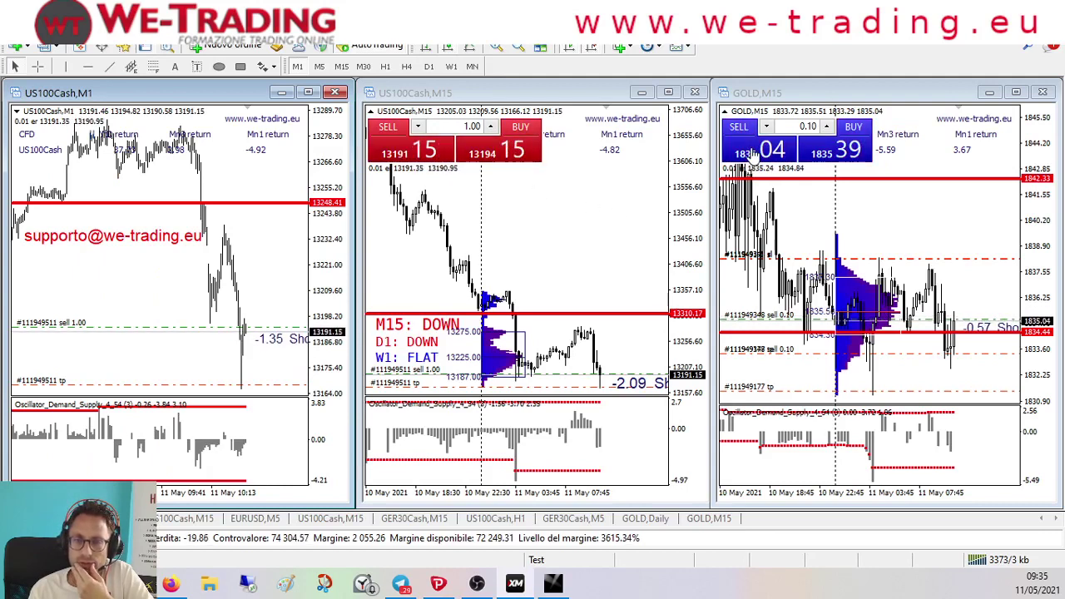
{"action": "left_click", "coordinate": [751, 154]}
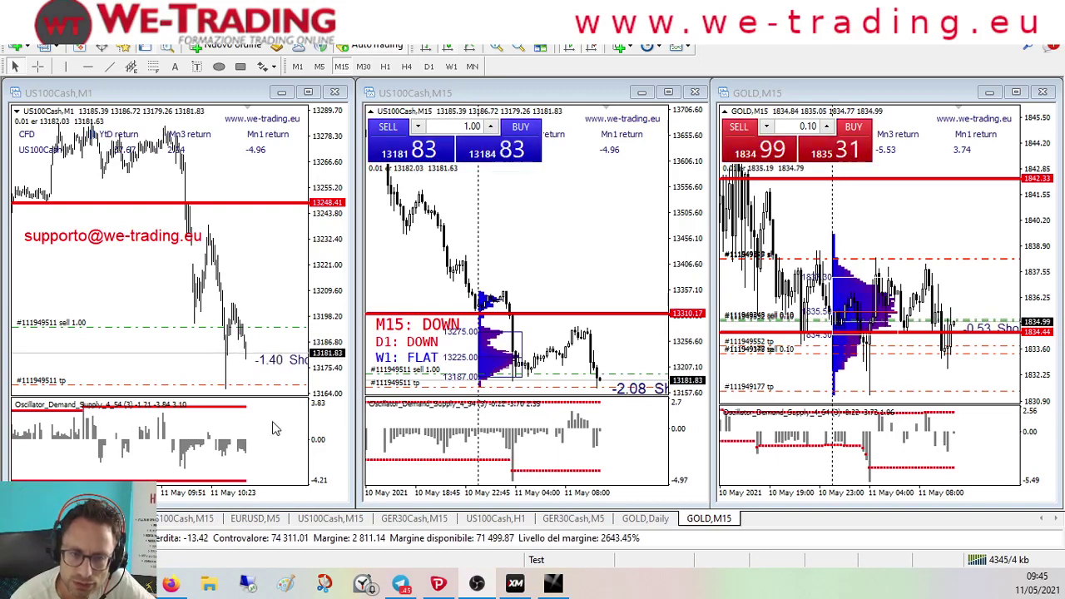
Step: Review the latest closed US100Cash trade in the account history and check the open gold positions
{"action": "left_click", "coordinate": [277, 335]}
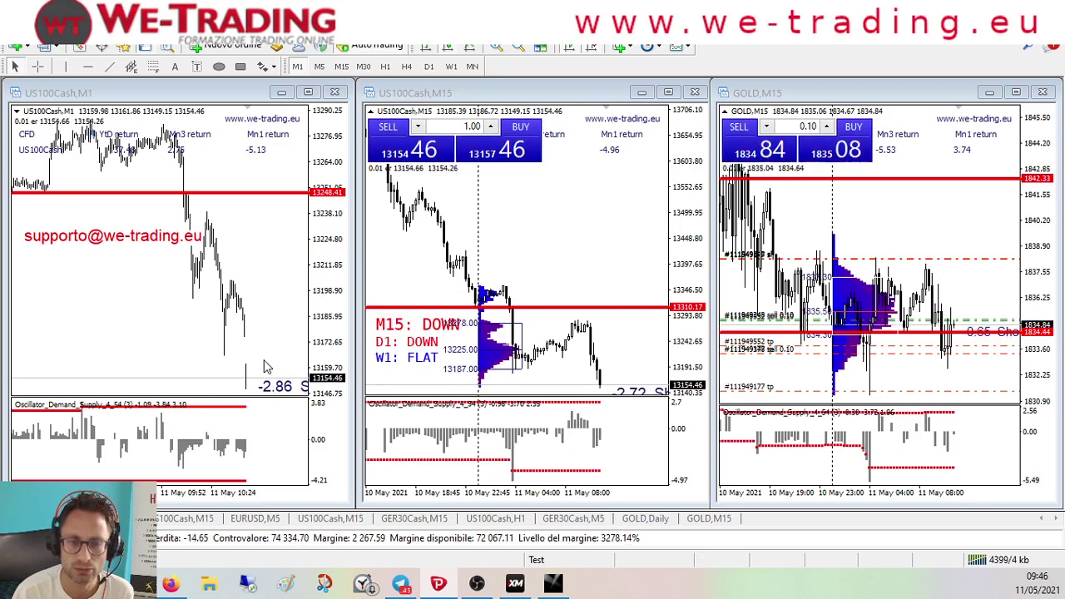
{"action": "left_click", "coordinate": [172, 363]}
{"action": "key", "text": "ctrl+t"}
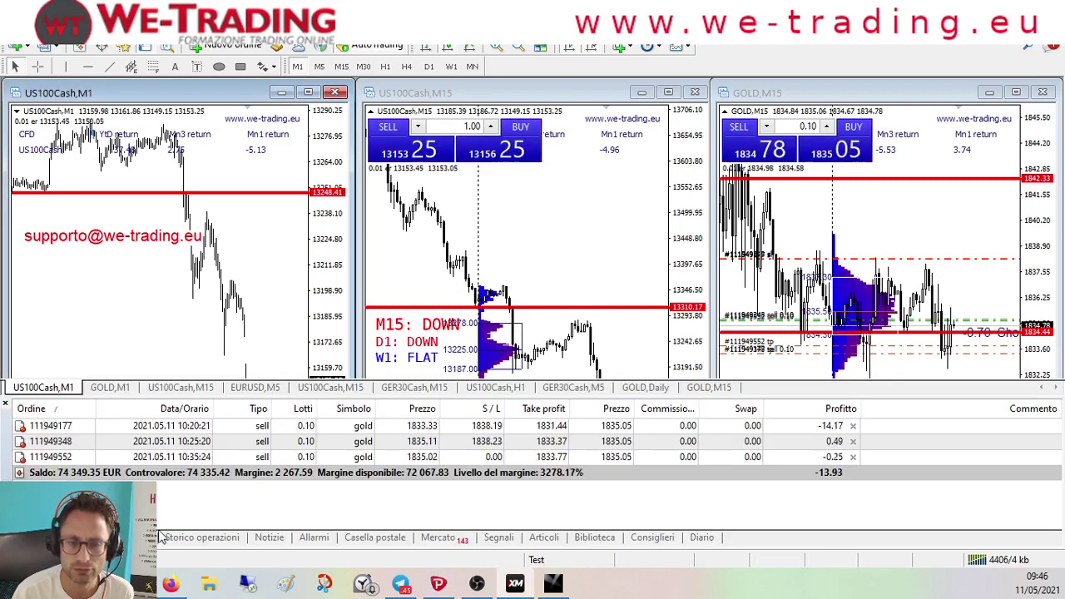
{"action": "left_click", "coordinate": [202, 537]}
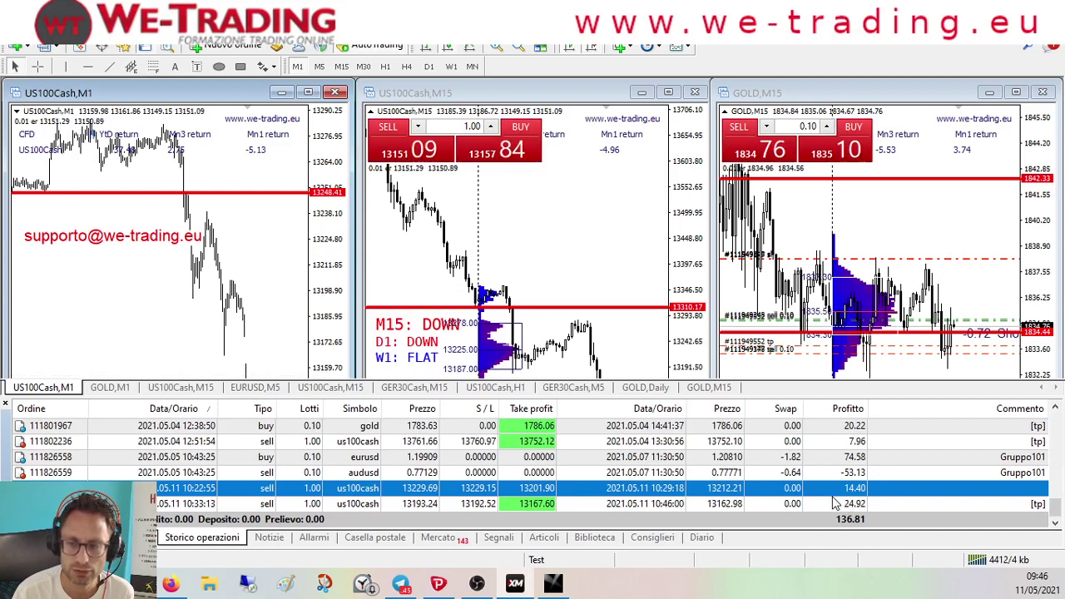
{"action": "left_click", "coordinate": [125, 537]}
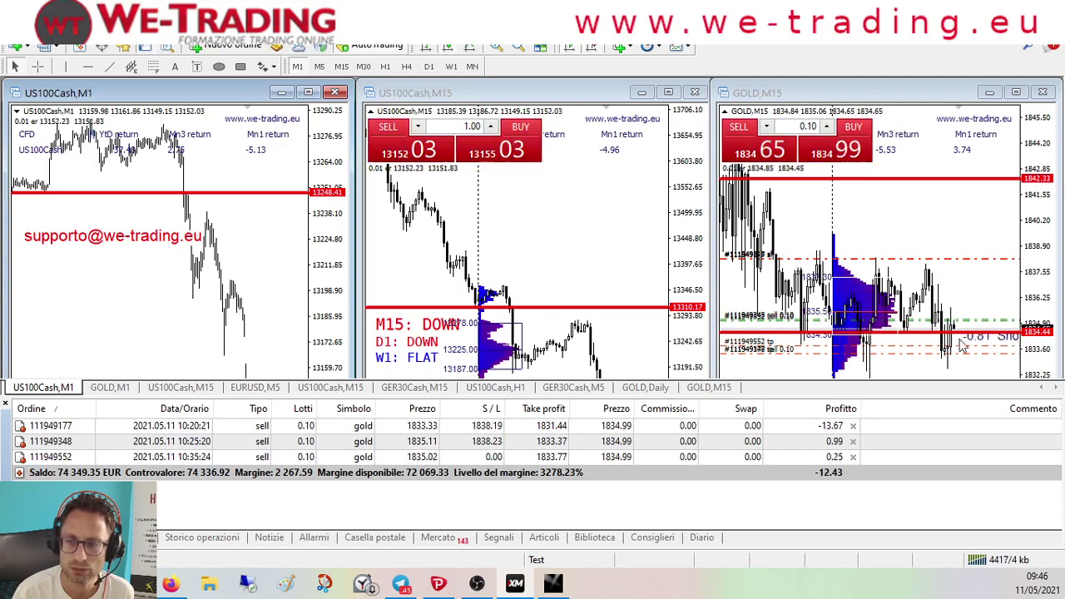
{"action": "key", "text": "ctrl+t"}
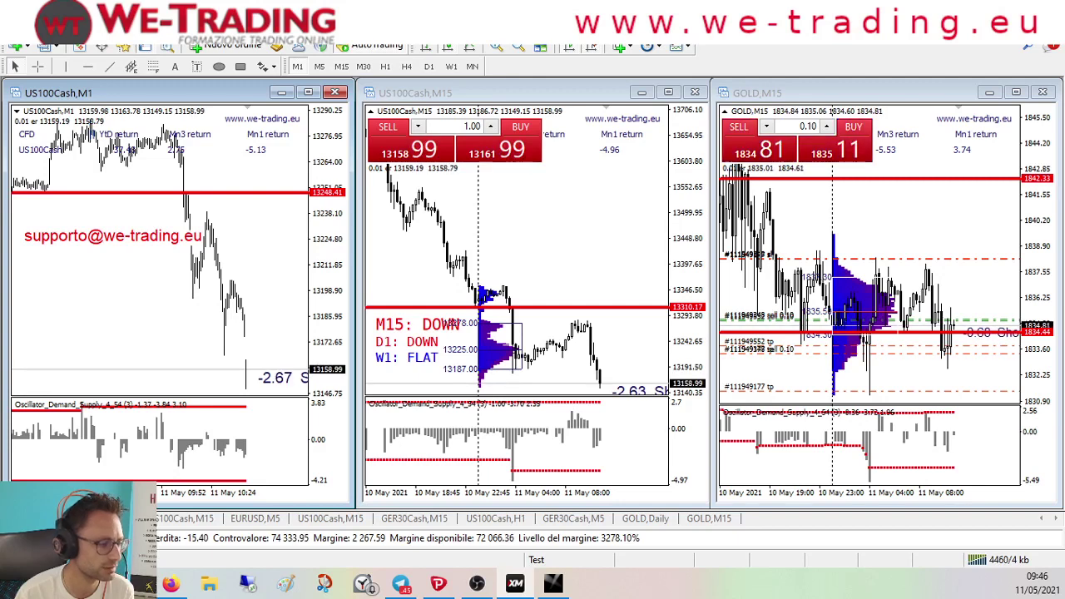
Step: Switch to the order-flow platform and examine the recent price decline and volume profile on the NQ and ES charts
{"action": "key", "text": "alt+Tab"}
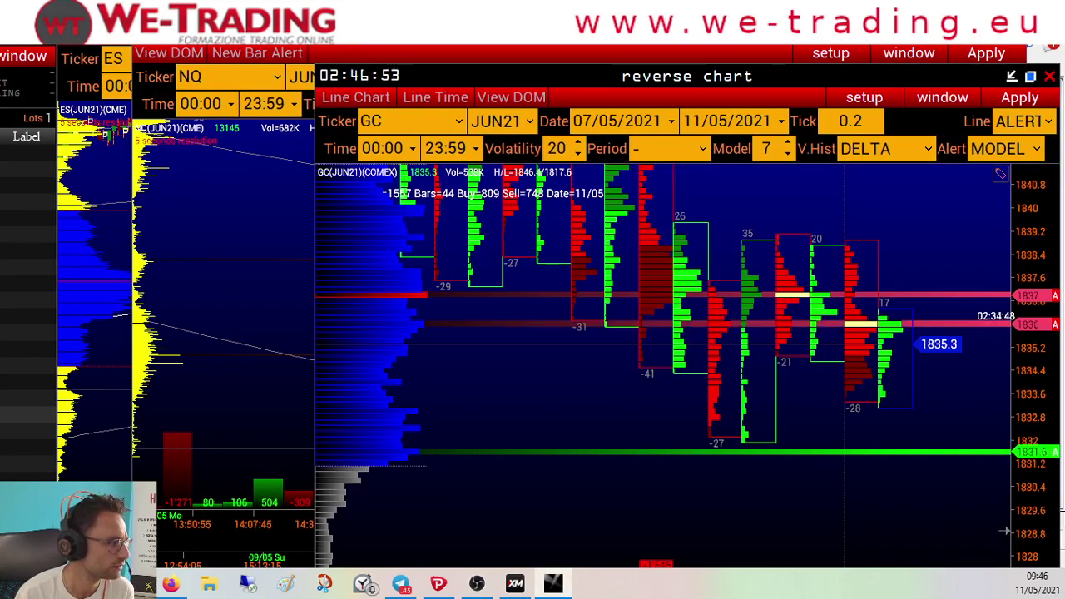
{"action": "key", "text": "alt+Tab"}
{"action": "key", "text": "alt+Tab"}
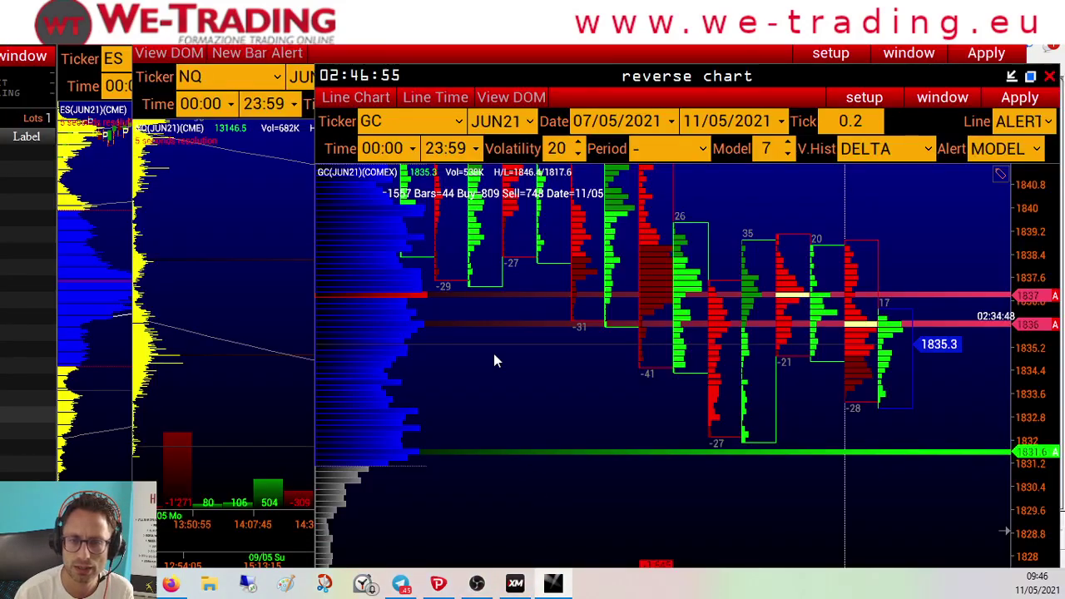
{"action": "left_click", "coordinate": [224, 296]}
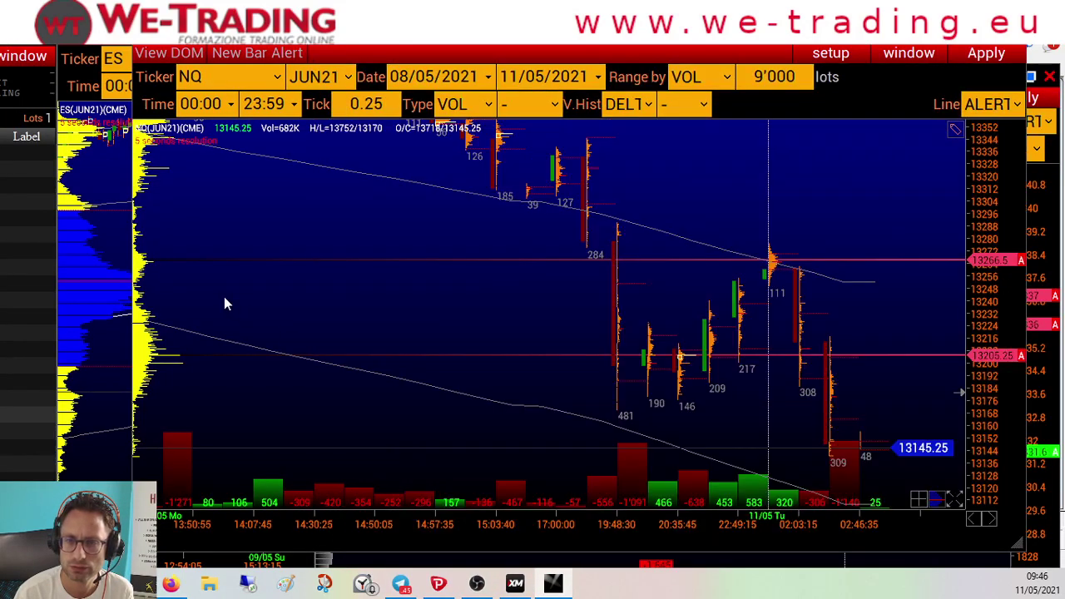
{"action": "scroll", "coordinate": [420, 310], "scroll_direction": "down", "scroll_amount": 3}
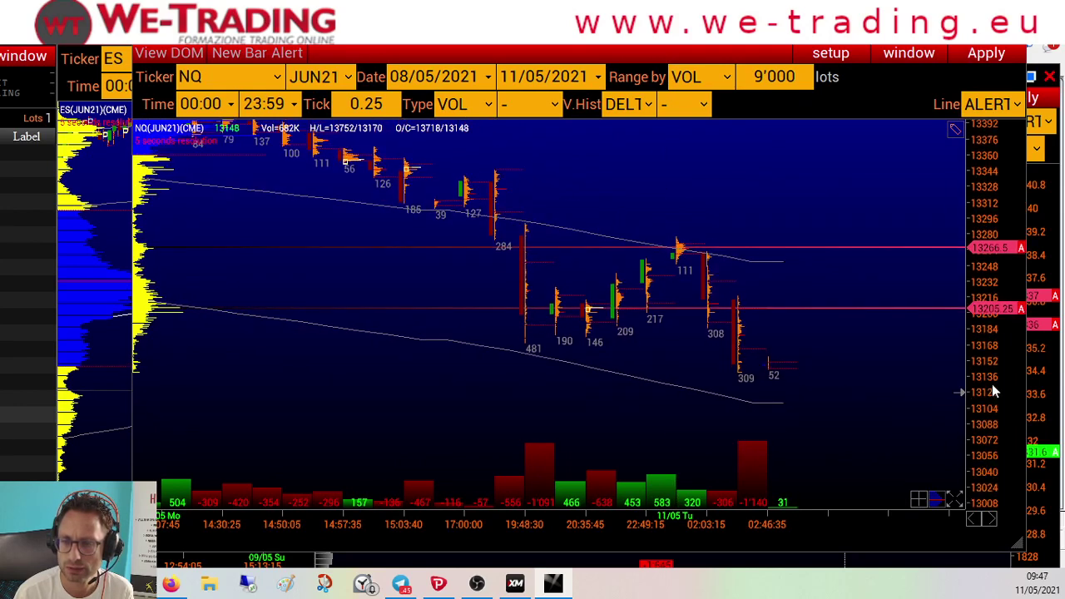
{"action": "left_click_drag", "start_coordinate": [834, 404], "coordinate": [876, 410]}
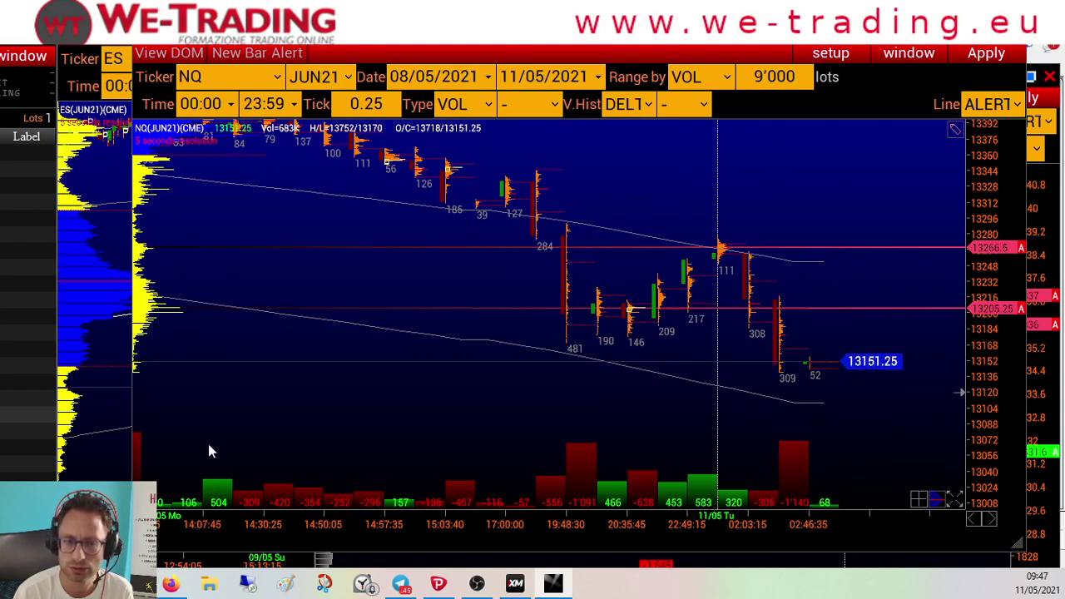
{"action": "left_click", "coordinate": [92, 457]}
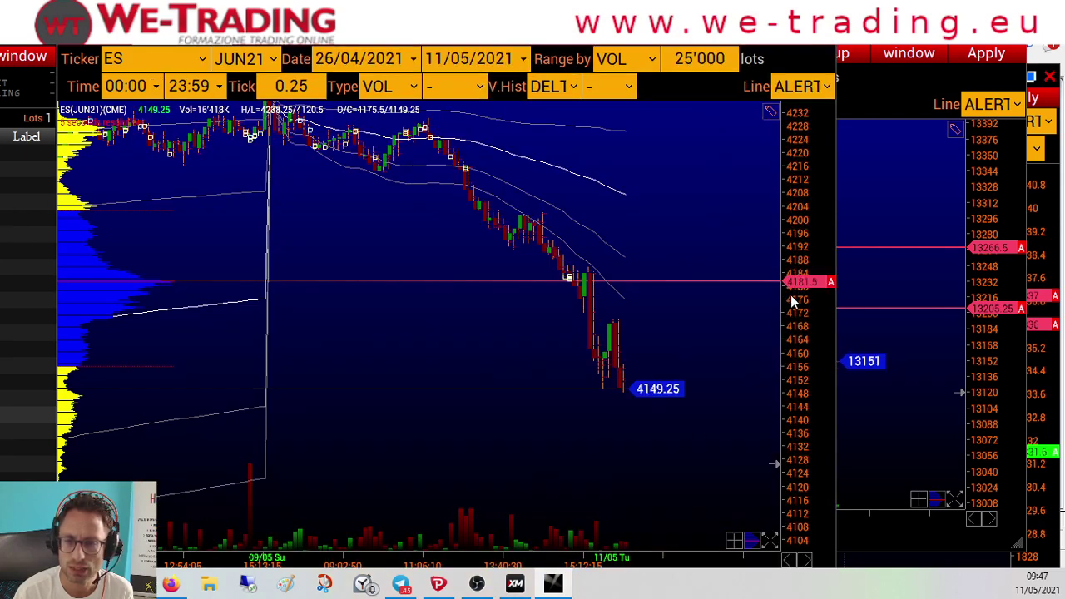
{"action": "left_click_drag", "start_coordinate": [791, 303], "coordinate": [791, 316]}
{"action": "left_click_drag", "start_coordinate": [624, 564], "coordinate": [493, 566]}
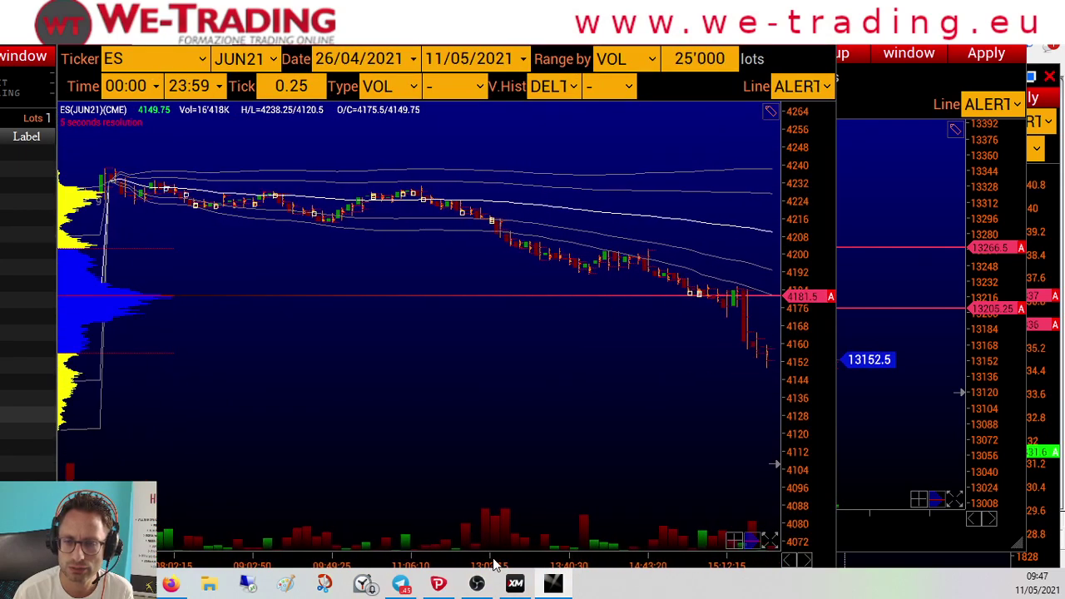
{"action": "scroll", "coordinate": [328, 399], "scroll_direction": "down", "scroll_amount": 3}
{"action": "left_click_drag", "start_coordinate": [786, 416], "coordinate": [640, 508]}
{"action": "left_click_drag", "start_coordinate": [629, 566], "coordinate": [378, 485]}
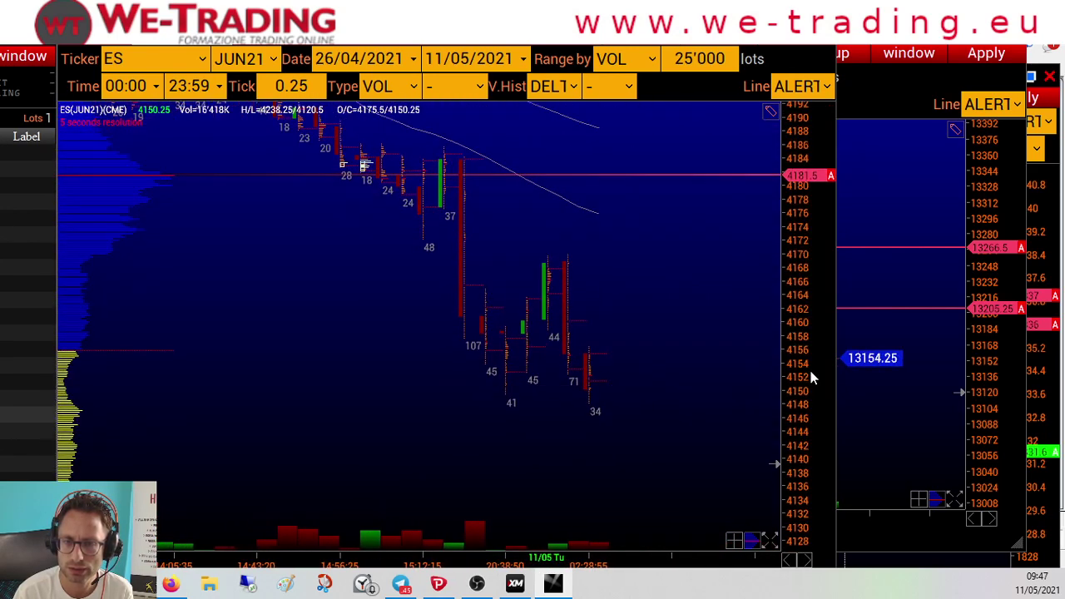
Step: Set the ES chart's start date to 09/05/2021
{"action": "left_click", "coordinate": [401, 60]}
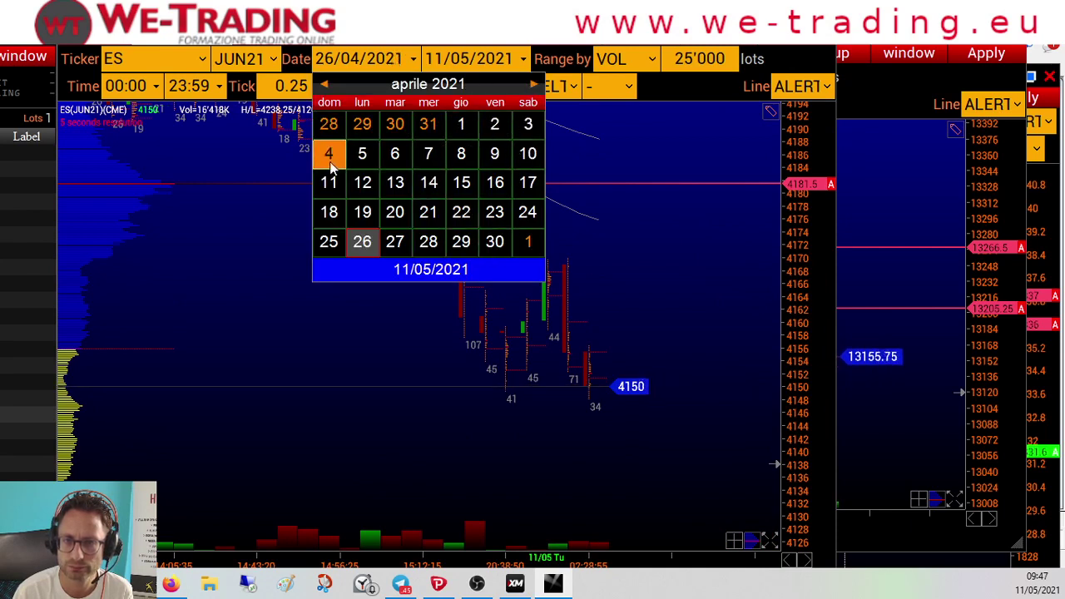
{"action": "left_click", "coordinate": [533, 86]}
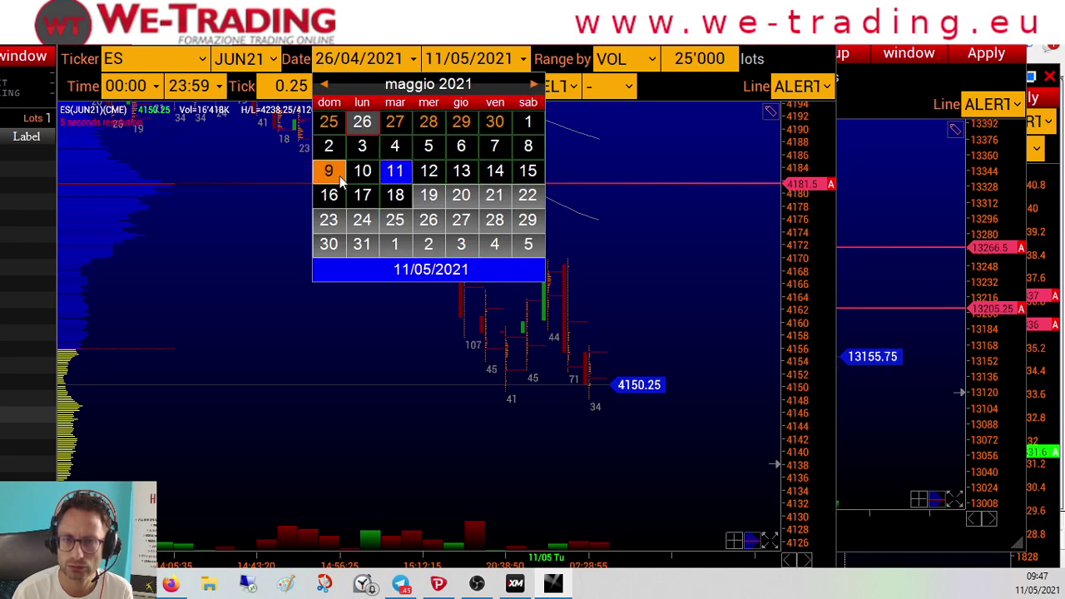
{"action": "left_click", "coordinate": [335, 174]}
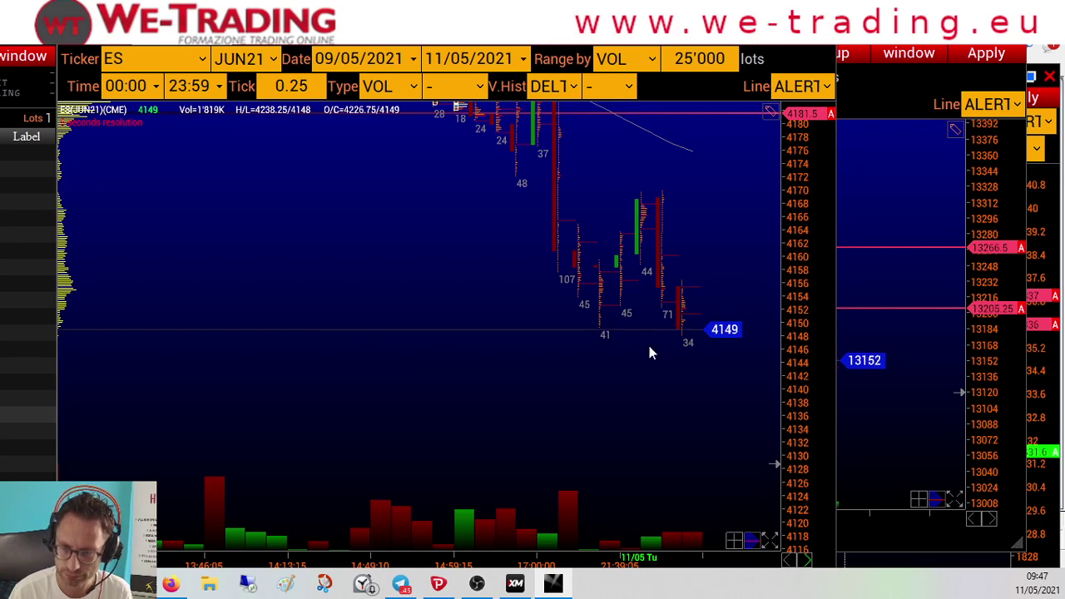
Step: Move the ES chart's price alert to 4183.5 and add further alerts at 4155 and 4196.75
{"action": "left_click_drag", "start_coordinate": [651, 352], "coordinate": [608, 446]}
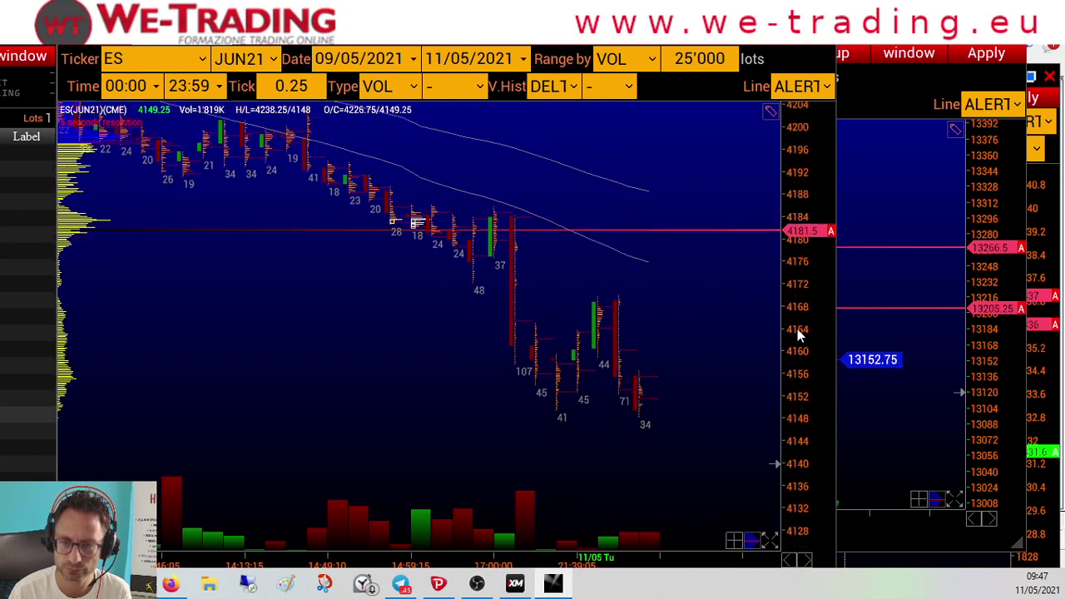
{"action": "scroll", "coordinate": [797, 335], "scroll_direction": "down", "scroll_amount": 2}
{"action": "left_click_drag", "start_coordinate": [793, 257], "coordinate": [793, 242]}
{"action": "left_click_drag", "start_coordinate": [783, 373], "coordinate": [781, 368]}
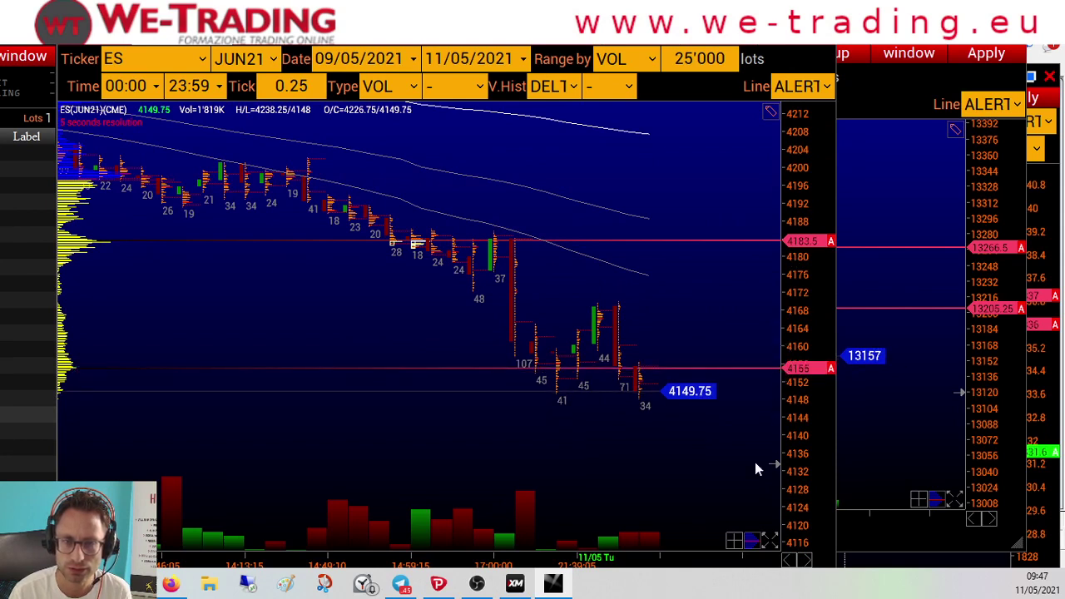
{"action": "left_click_drag", "start_coordinate": [801, 173], "coordinate": [795, 183]}
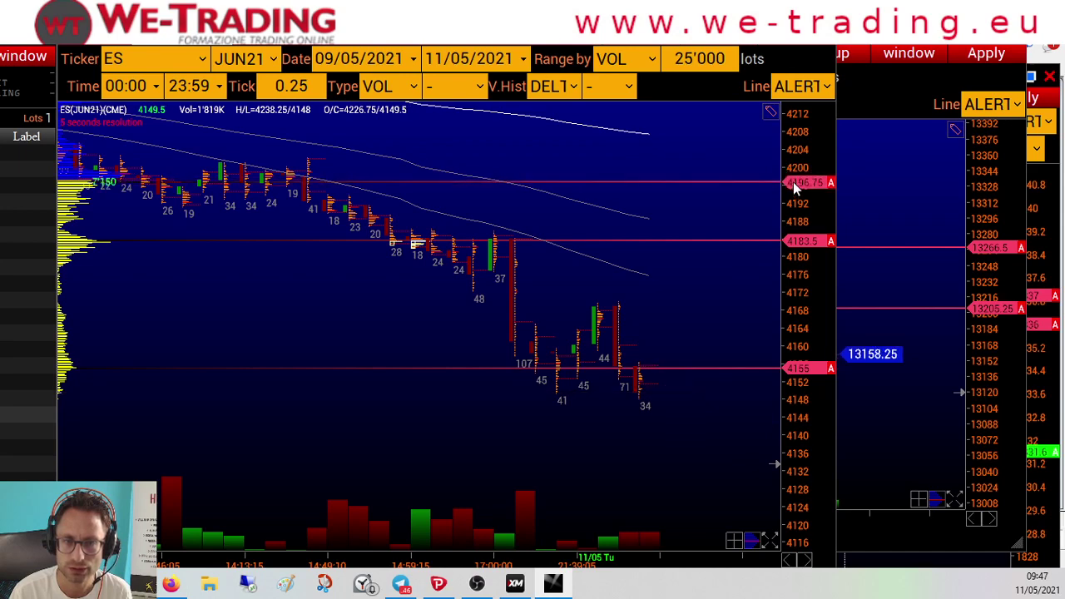
Step: Set the NQ chart's start date to 09/05/2021 and reload its data
{"action": "left_click", "coordinate": [891, 291]}
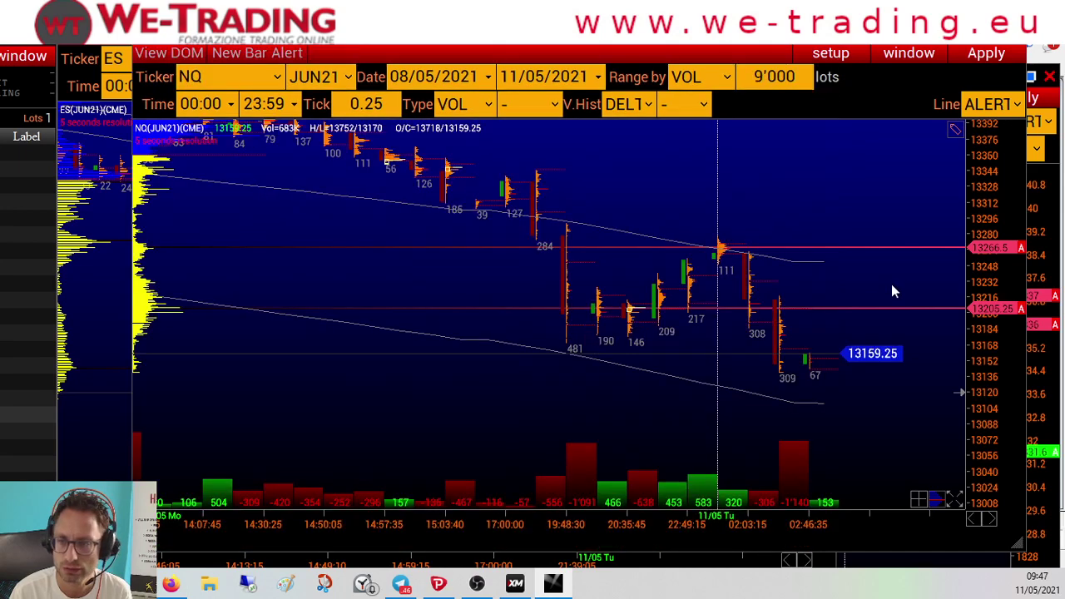
{"action": "left_click", "coordinate": [466, 81]}
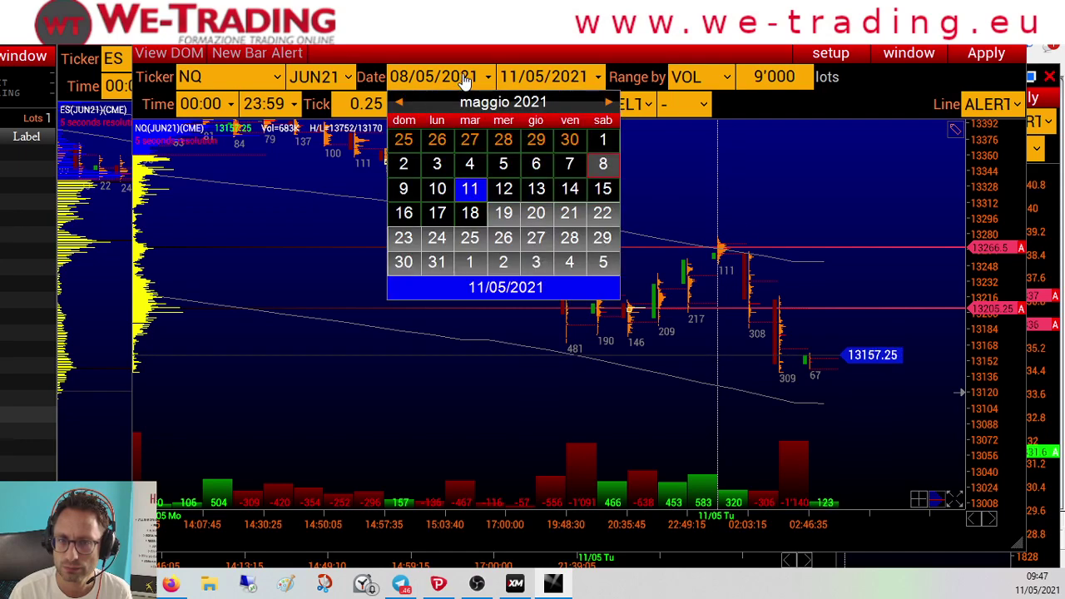
{"action": "left_click", "coordinate": [404, 189]}
{"action": "left_click", "coordinate": [979, 56]}
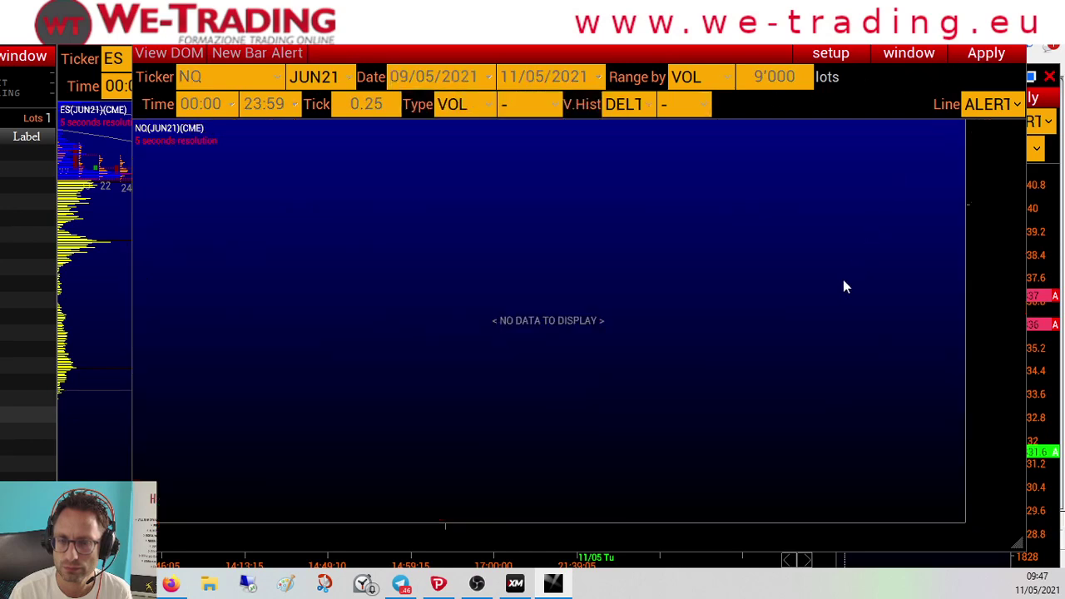
{"action": "left_click_drag", "start_coordinate": [648, 360], "coordinate": [561, 411]}
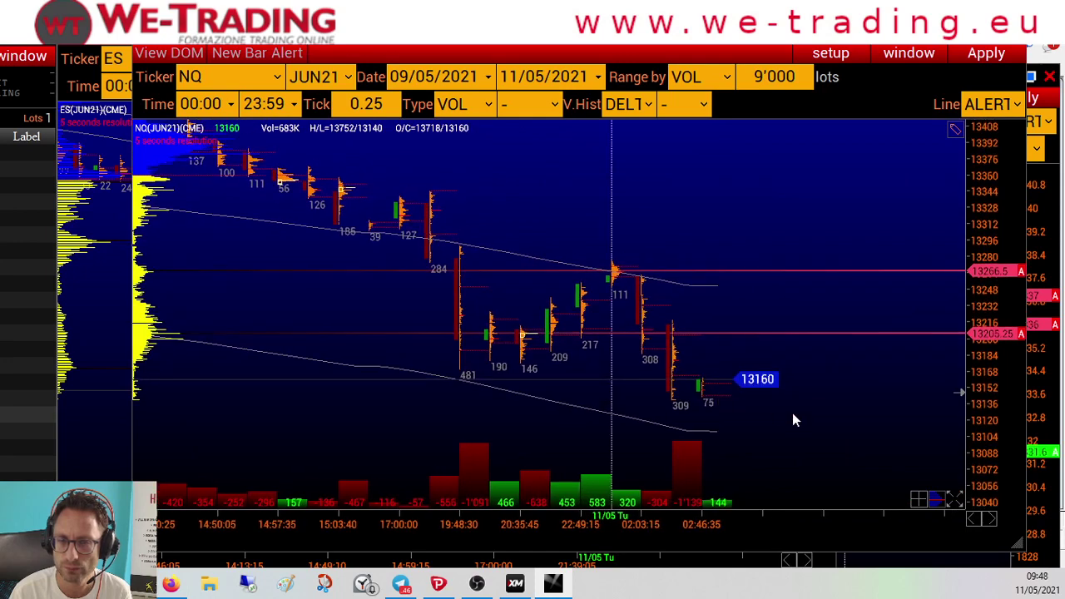
Step: Move the gold order-flow chart's 1839.4 price alert down to 1839 and switch back to MetaTrader
{"action": "left_click", "coordinate": [91, 441]}
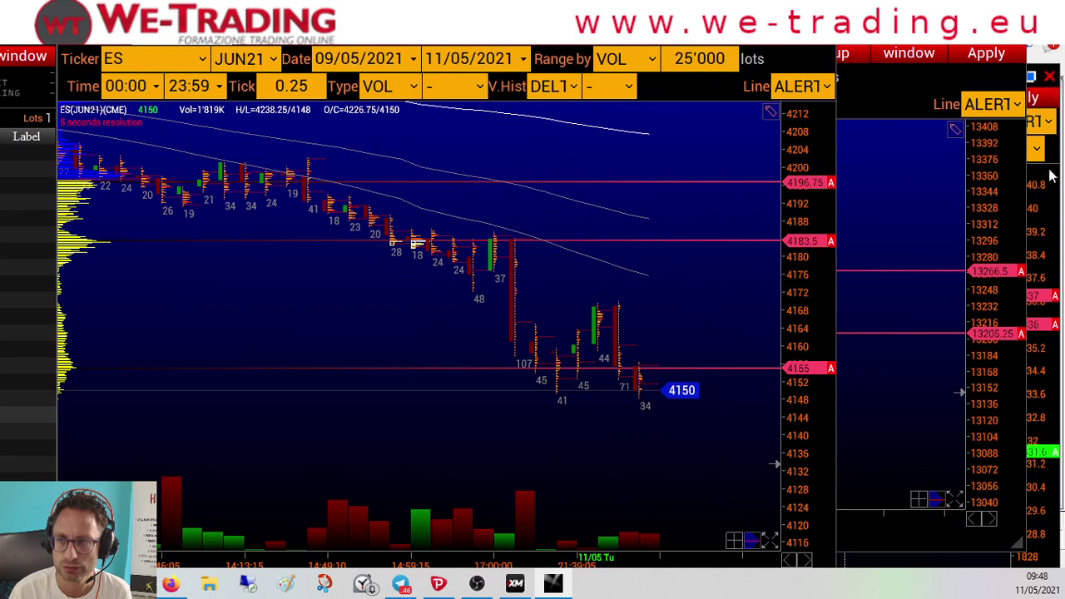
{"action": "left_click", "coordinate": [1050, 200]}
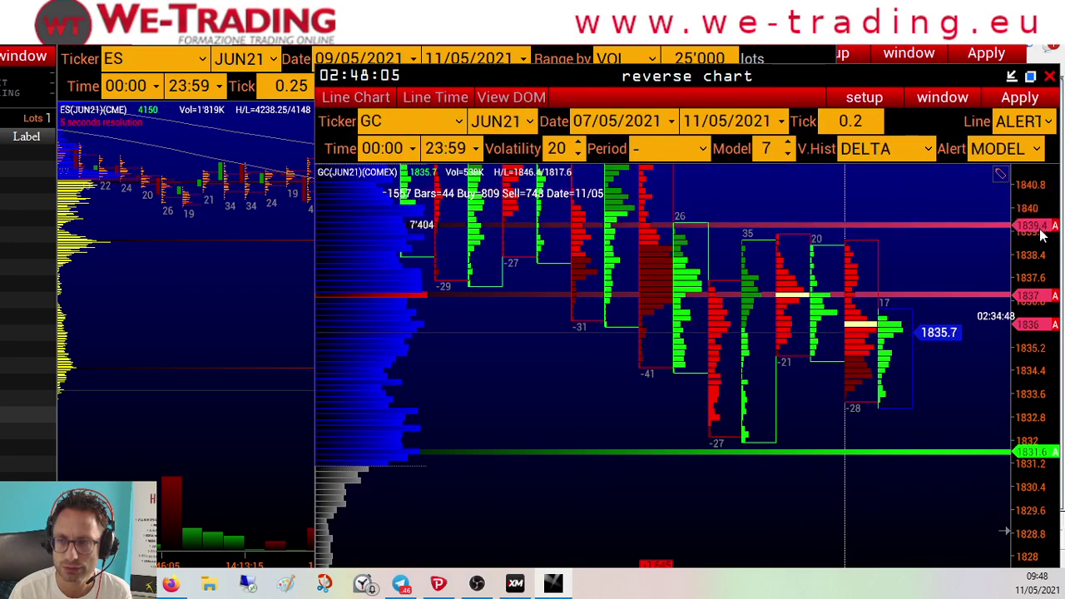
{"action": "key", "text": "alt+Tab"}
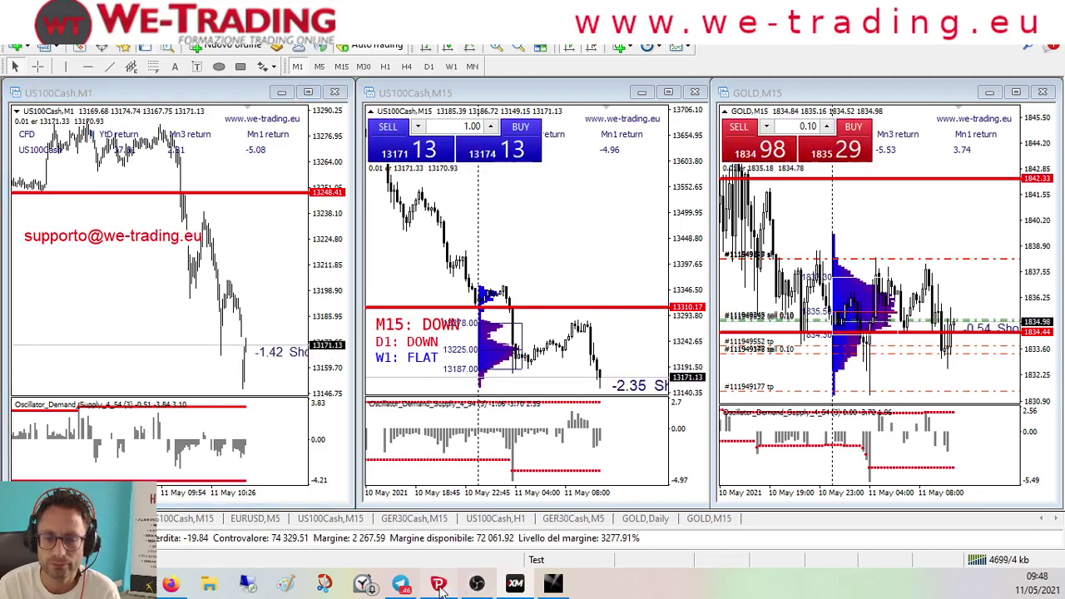
Step: Review the ES, NQ and gold charts in VolFix and remove the gold chart's 1836 alert
{"action": "left_click", "coordinate": [554, 584]}
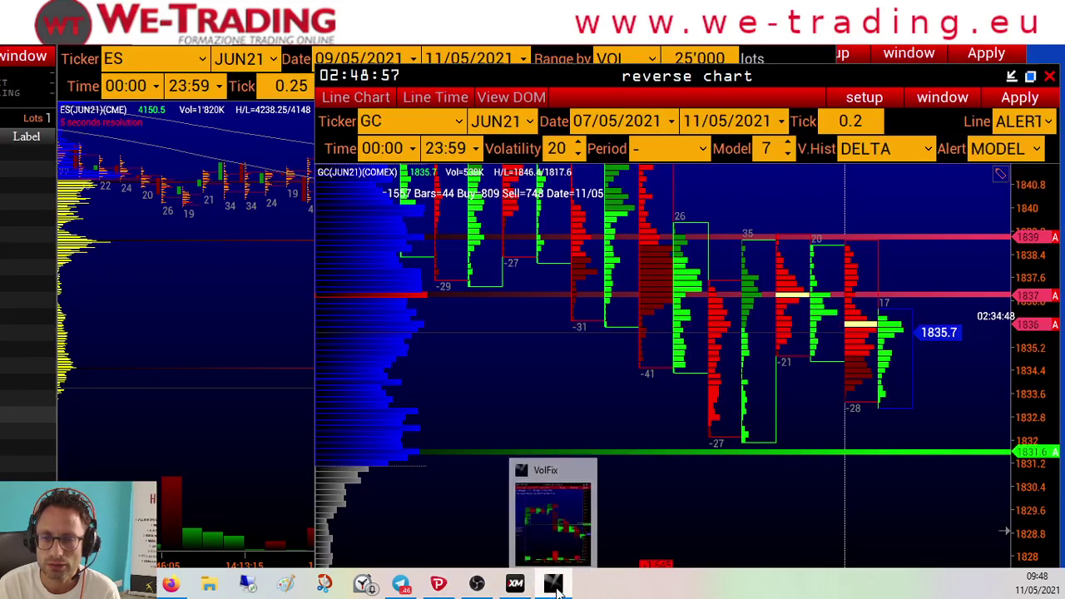
{"action": "left_click", "coordinate": [236, 304]}
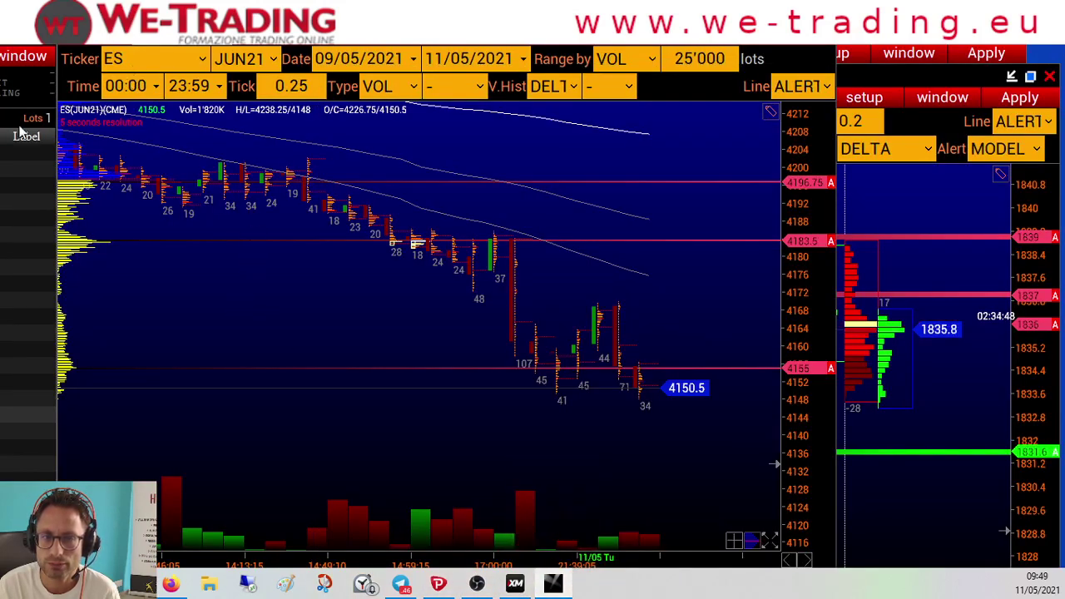
{"action": "left_click", "coordinate": [865, 52]}
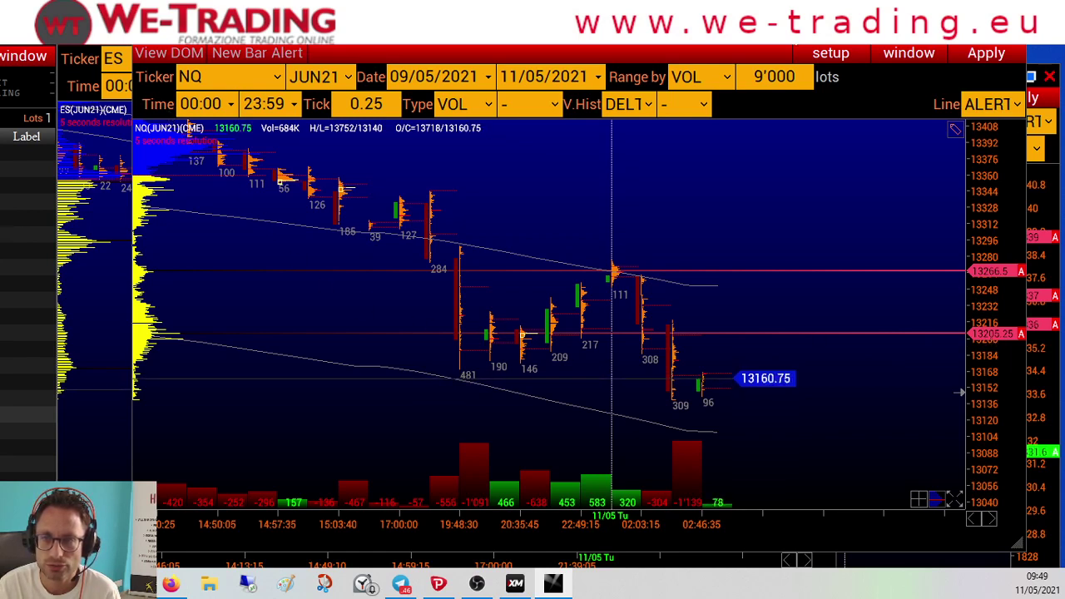
{"action": "left_click", "coordinate": [1049, 122]}
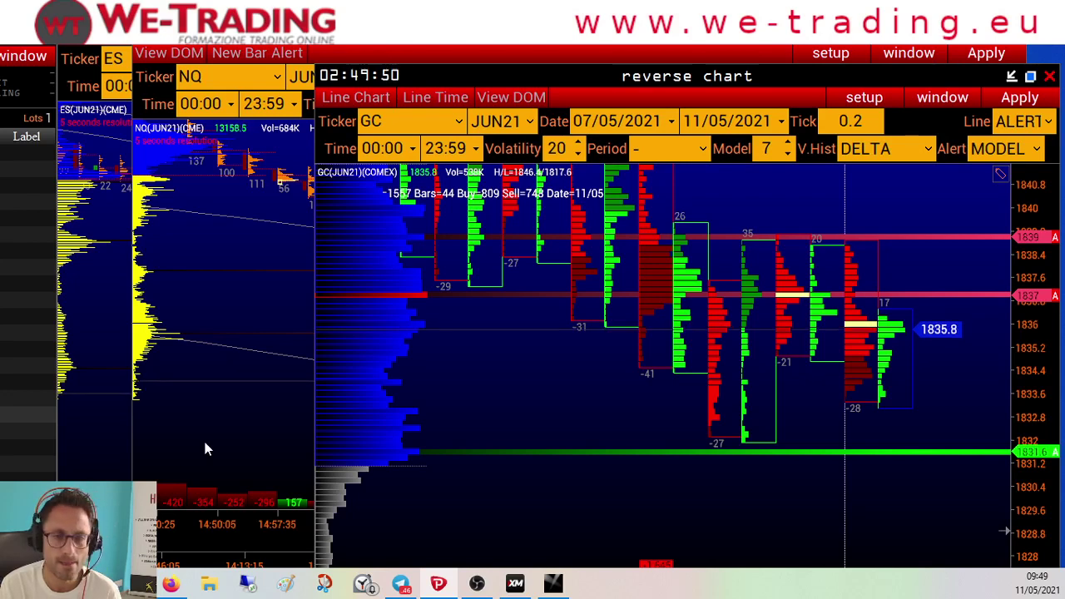
{"action": "left_click", "coordinate": [308, 402]}
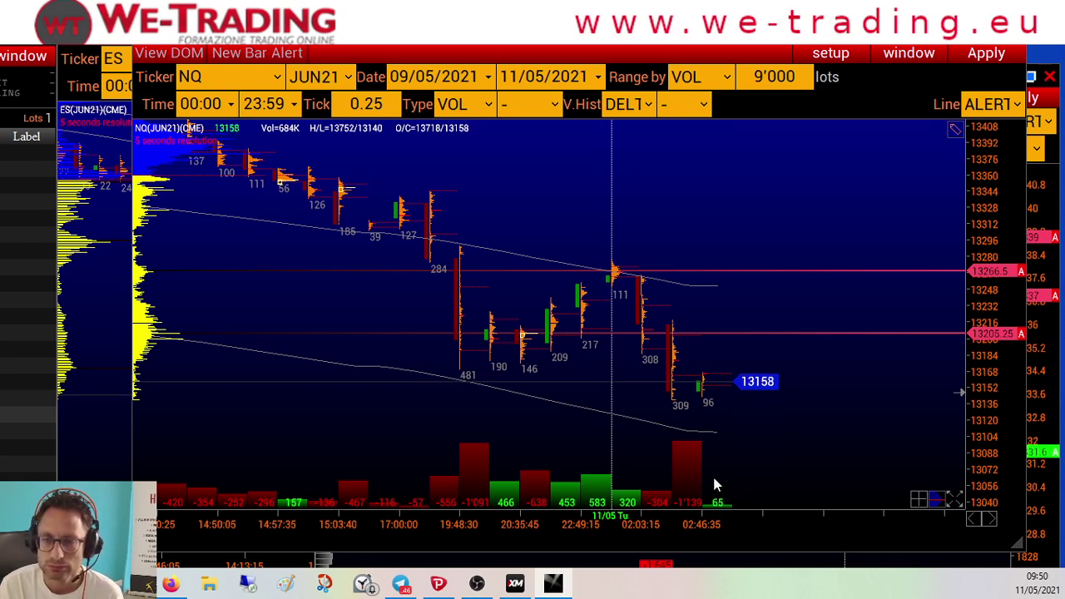
Step: Compare the US100Cash and gold charts in MetaTrader with the NQ and gold order-flow charts in VolFix
{"action": "left_click", "coordinate": [514, 584]}
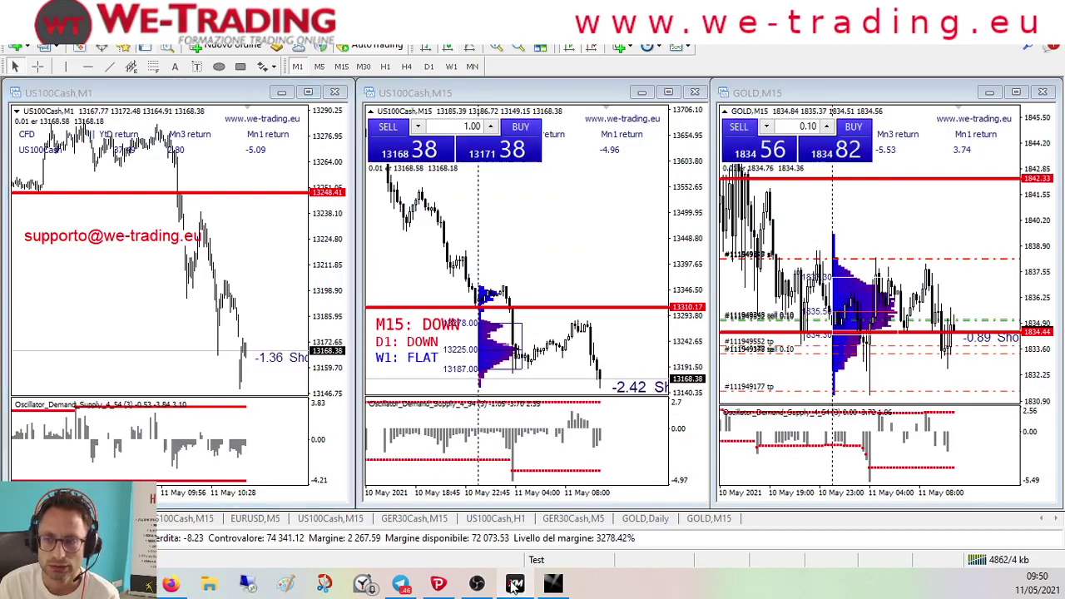
{"action": "left_click", "coordinate": [515, 585]}
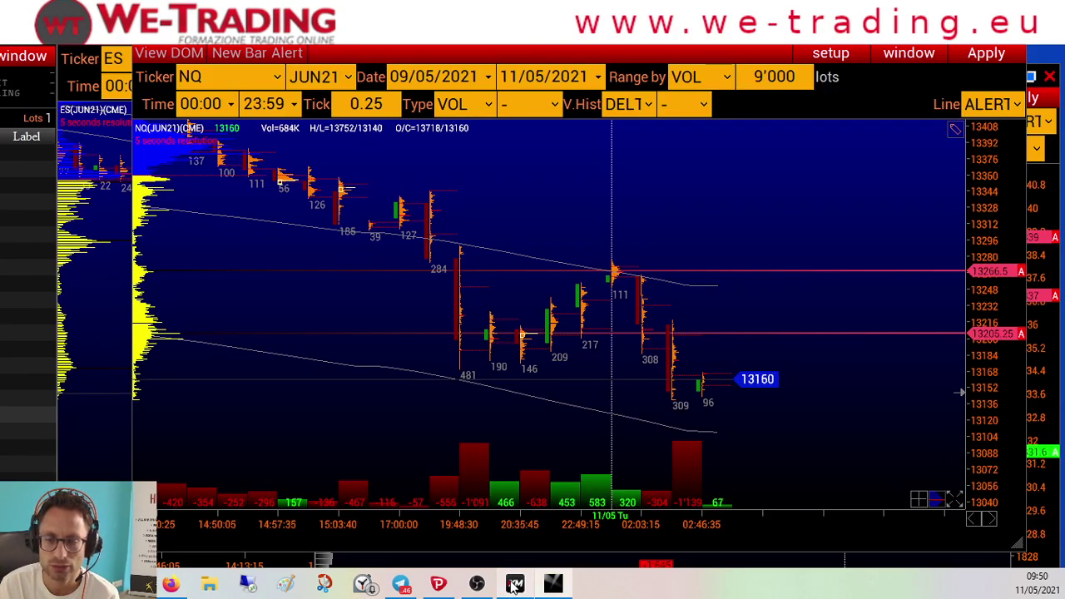
{"action": "left_click", "coordinate": [514, 584]}
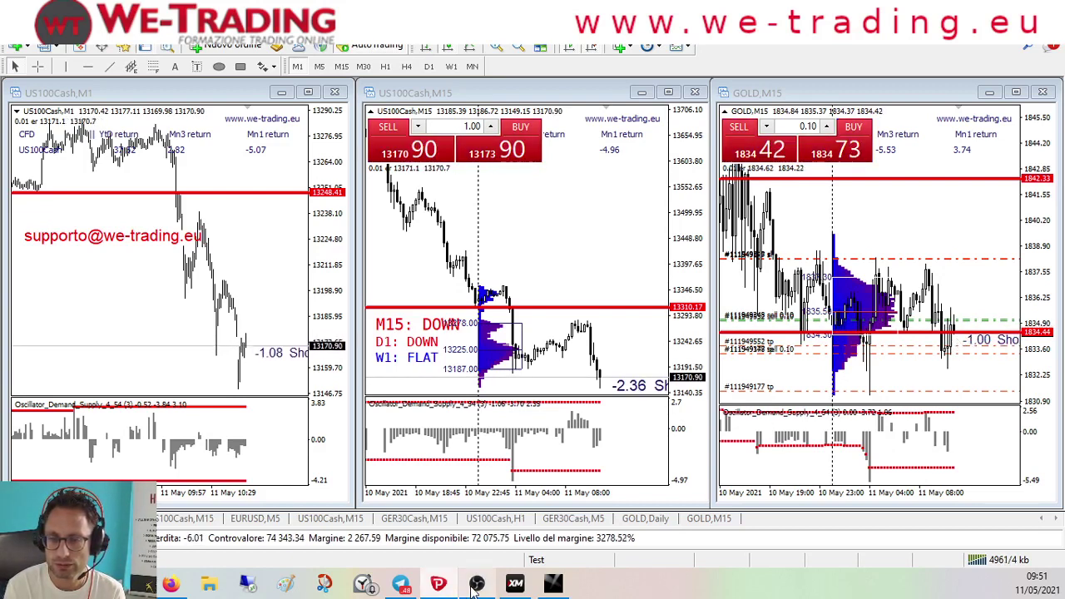
{"action": "left_click", "coordinate": [560, 586]}
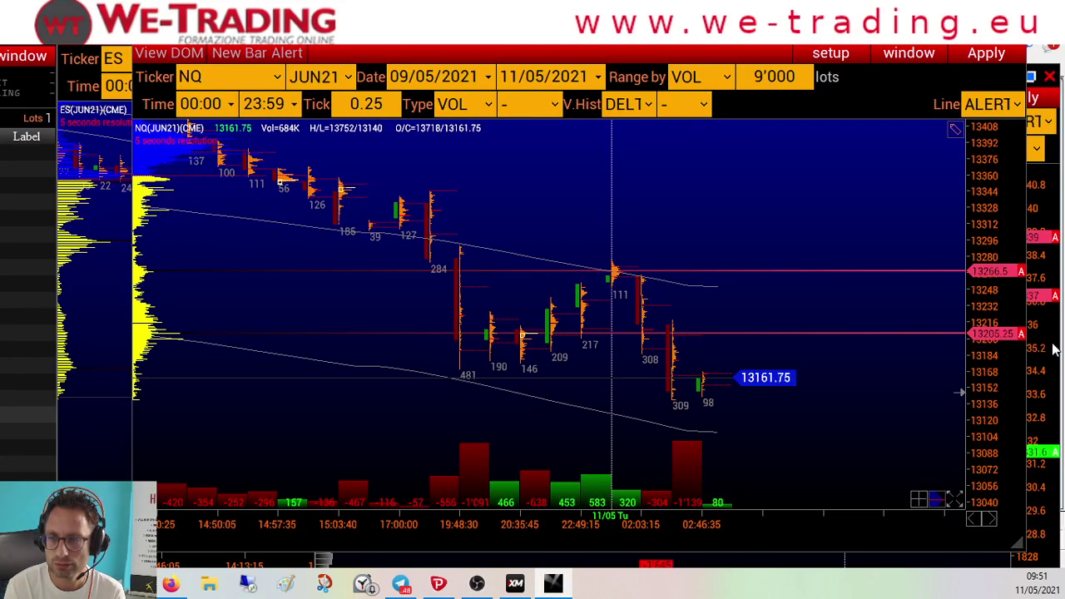
{"action": "left_click", "coordinate": [1054, 348]}
{"action": "left_click_drag", "start_coordinate": [1054, 333], "coordinate": [1005, 400]}
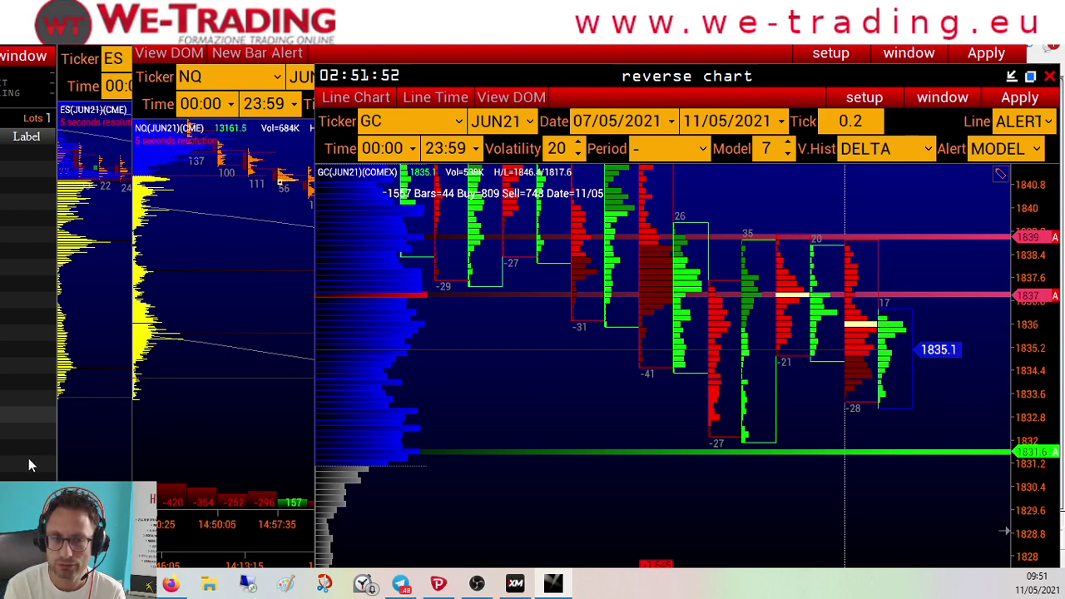
{"action": "left_click", "coordinate": [514, 583]}
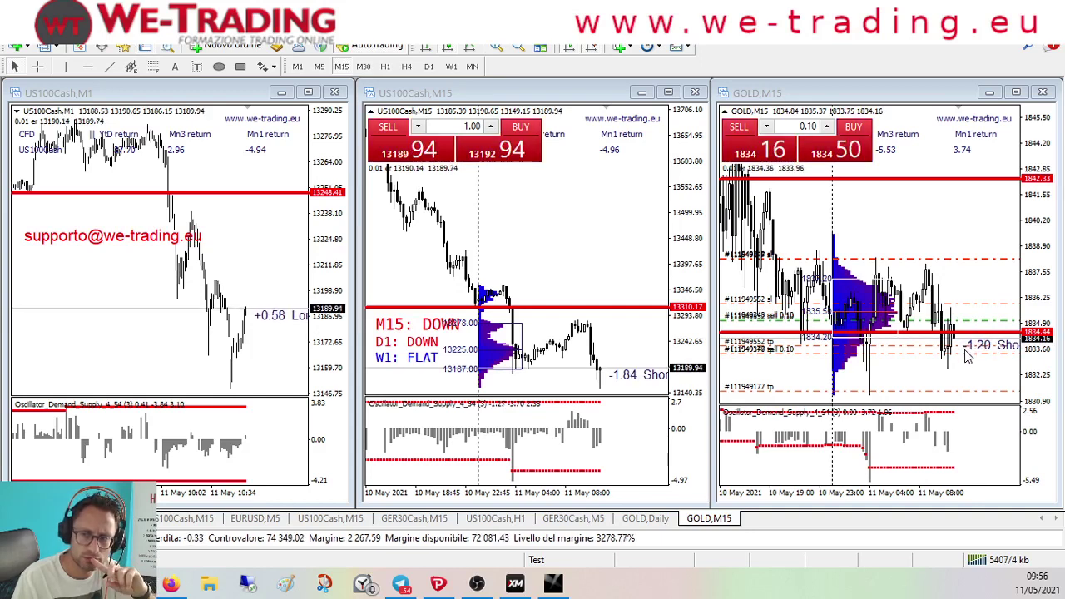
Step: Raise the lowest take profit on the gold chart's sell positions to 1833.21
{"action": "left_click_drag", "start_coordinate": [965, 357], "coordinate": [965, 358]}
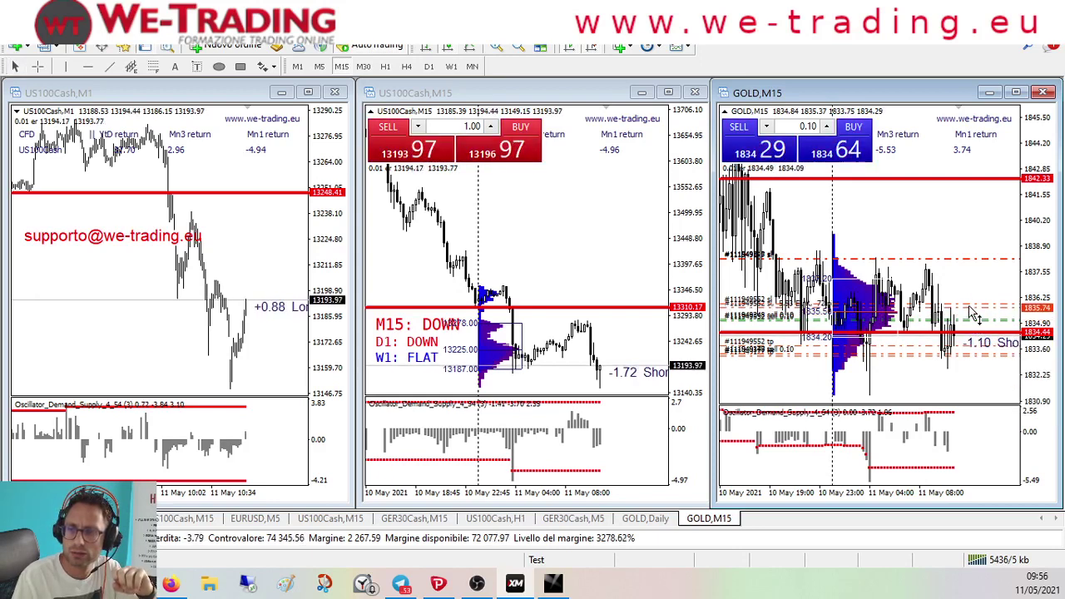
{"action": "mouse_move", "coordinate": [974, 314]}
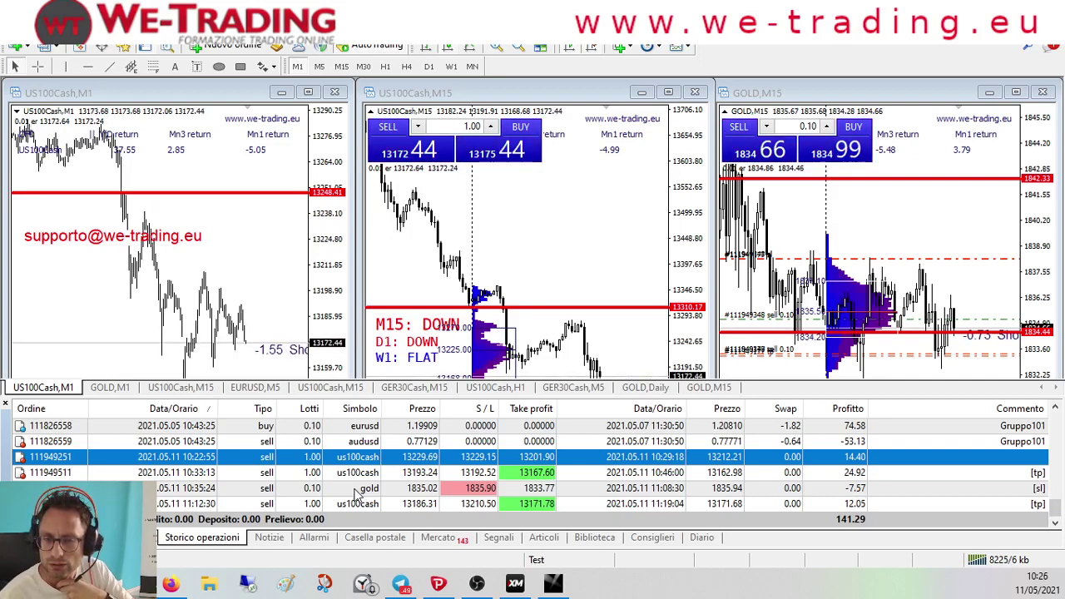
Step: Review the latest closed gold and US100Cash trades in the account history, and check the open gold positions
{"action": "left_click", "coordinate": [840, 489]}
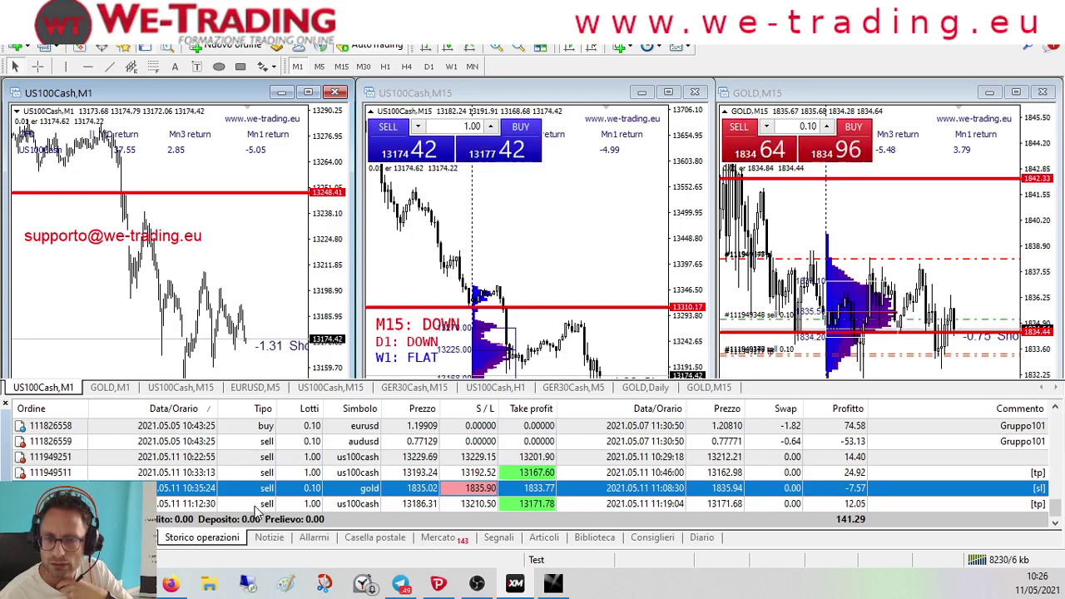
{"action": "left_click", "coordinate": [340, 505]}
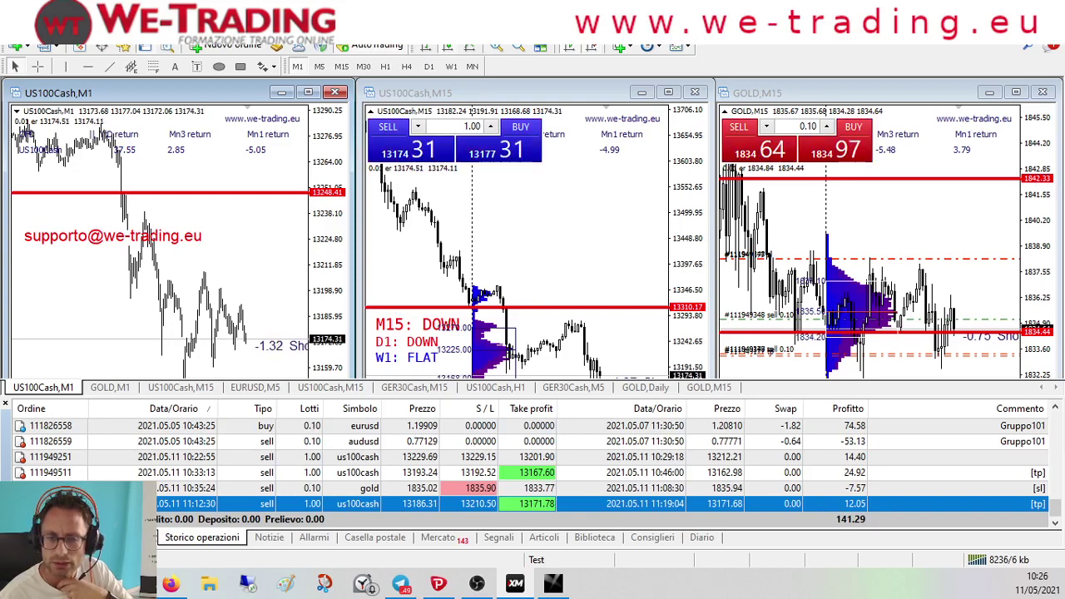
{"action": "left_click", "coordinate": [83, 536]}
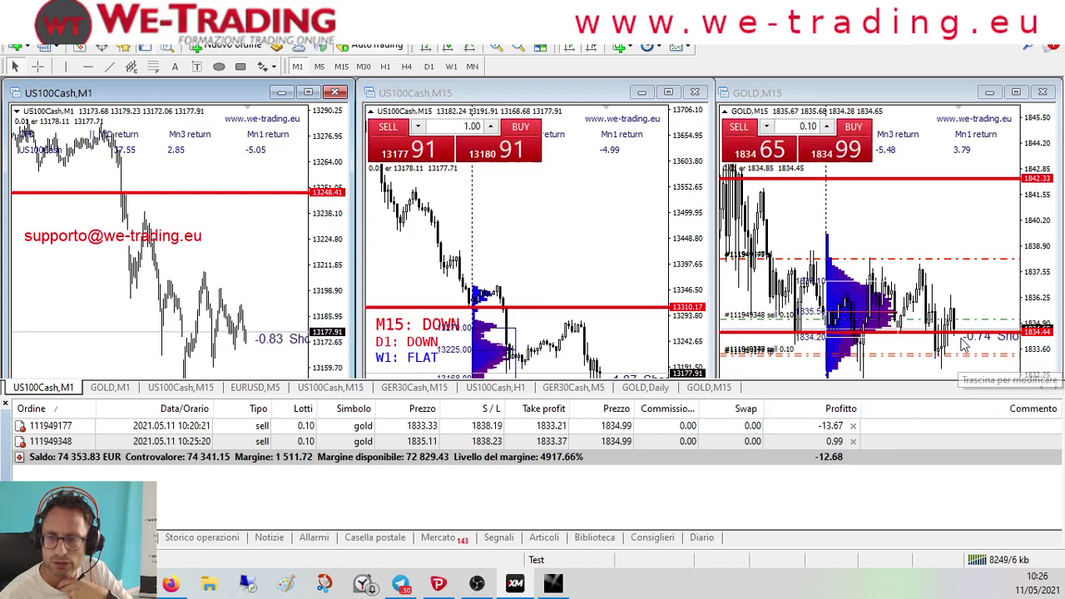
{"action": "left_click", "coordinate": [1044, 334]}
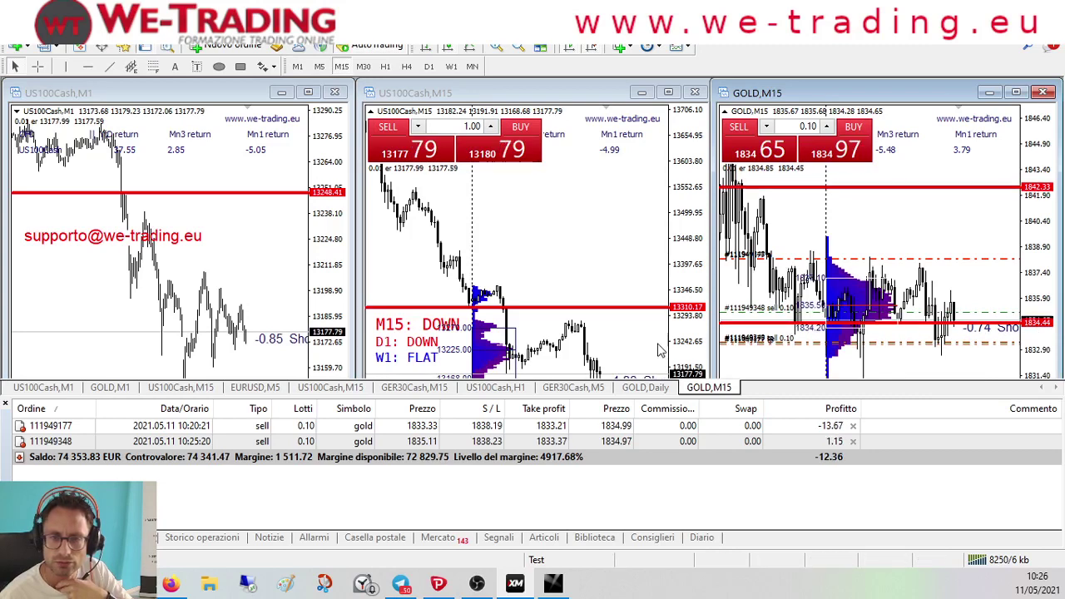
Step: Switch to VolFix and examine the latest bars and price alerts on the ES, gold and NQ charts
{"action": "left_click", "coordinate": [553, 583]}
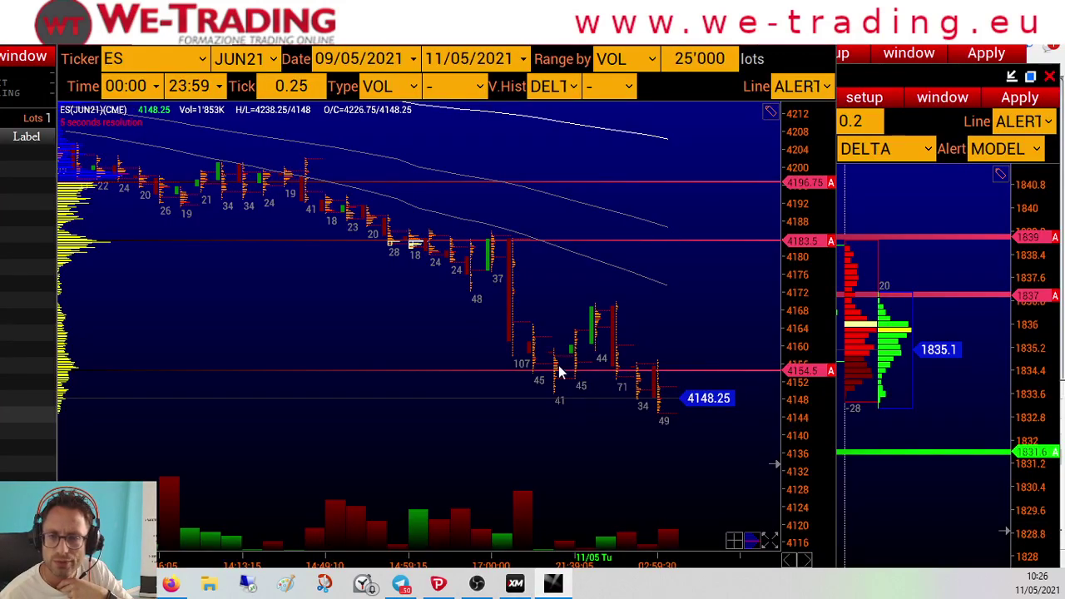
{"action": "left_click", "coordinate": [936, 443]}
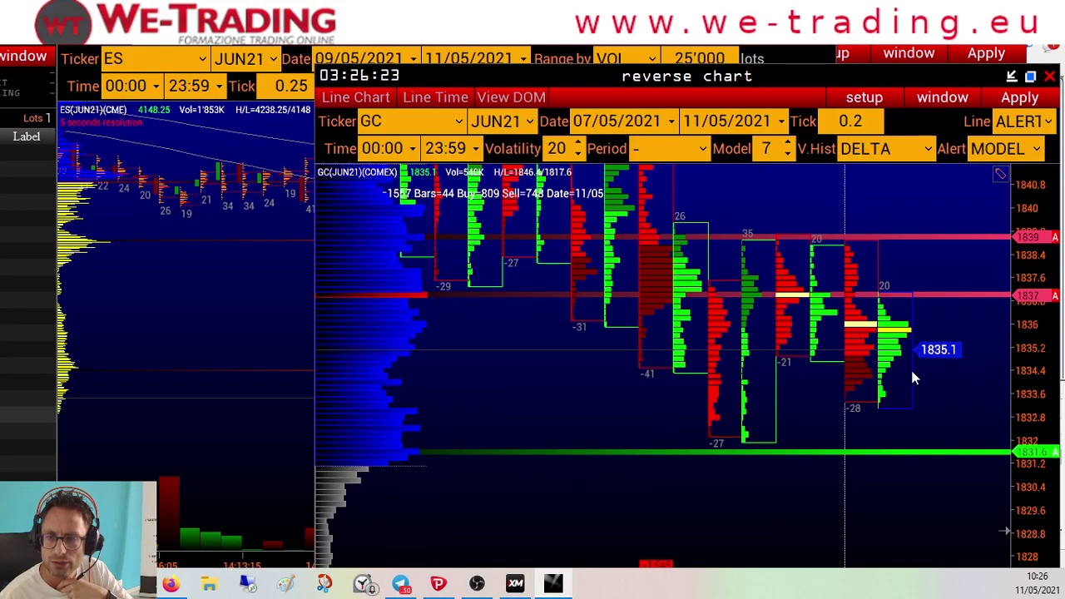
{"action": "left_click", "coordinate": [196, 422]}
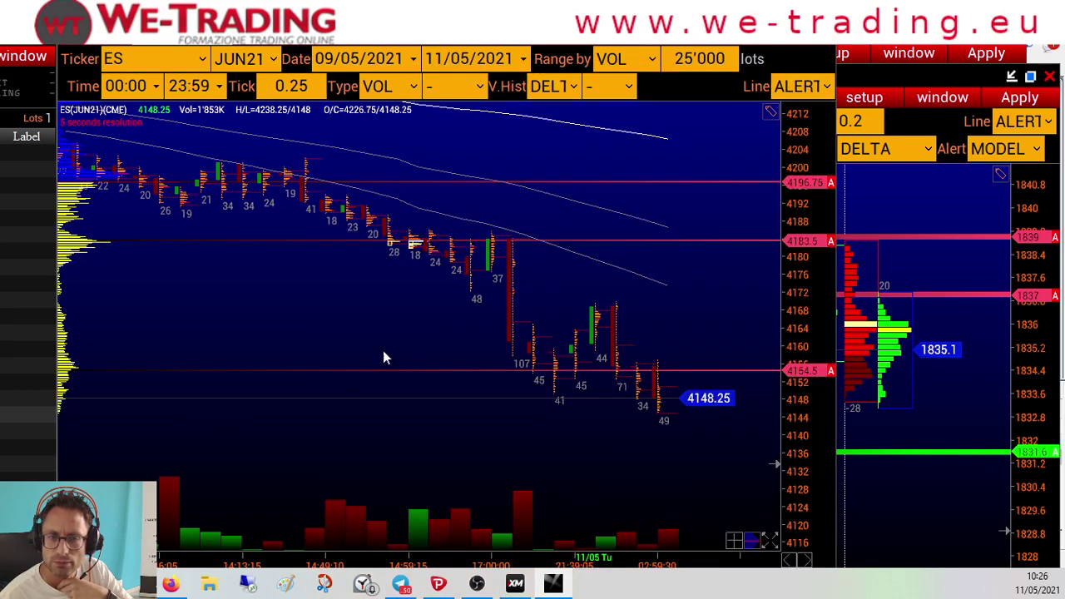
{"action": "left_click_drag", "start_coordinate": [718, 464], "coordinate": [682, 449]}
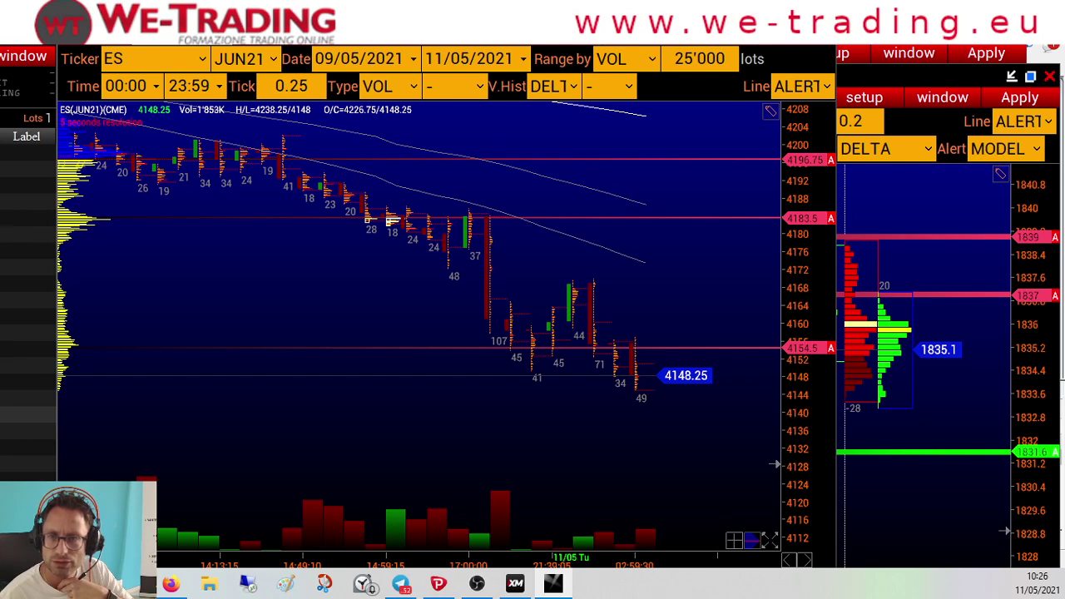
{"action": "key", "text": "alt+Tab"}
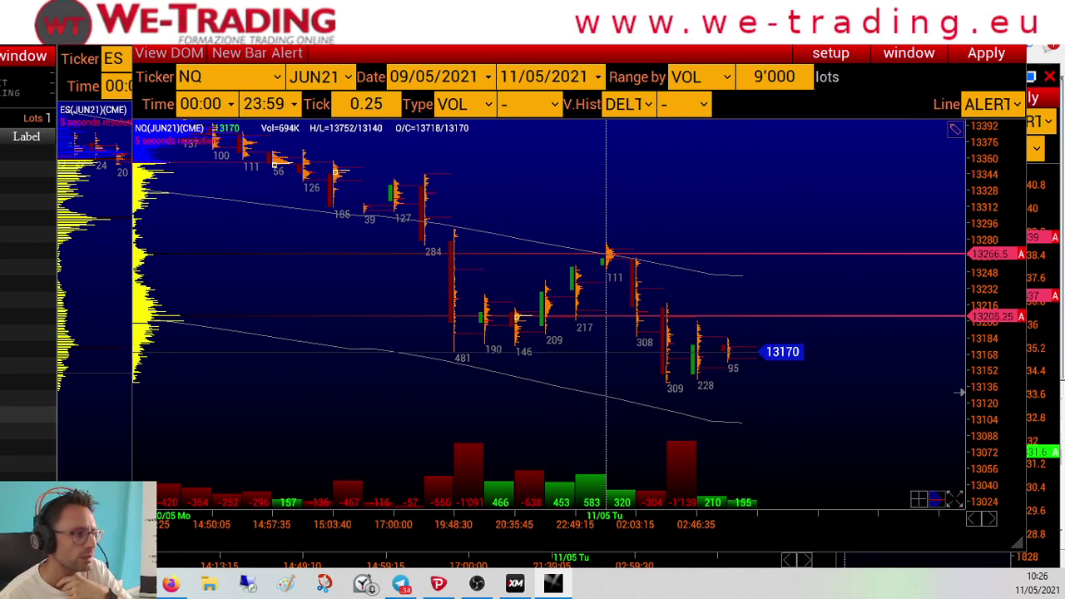
Step: Show the ES chart from its new-bar alert, and return to MetaTrader to inspect the gold M15 chart
{"action": "left_click", "coordinate": [515, 583]}
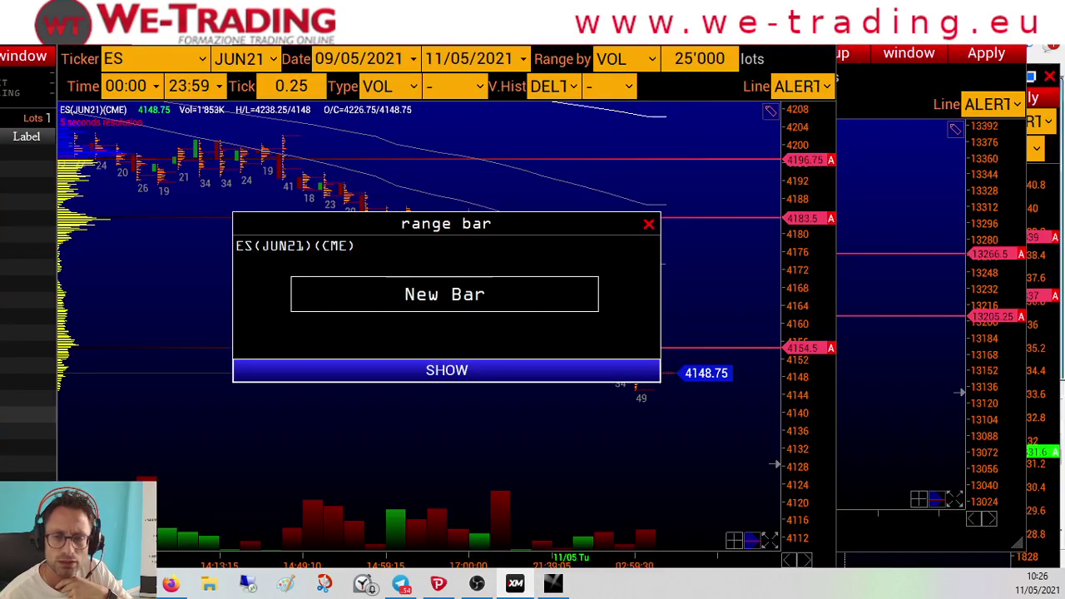
{"action": "left_click", "coordinate": [404, 374]}
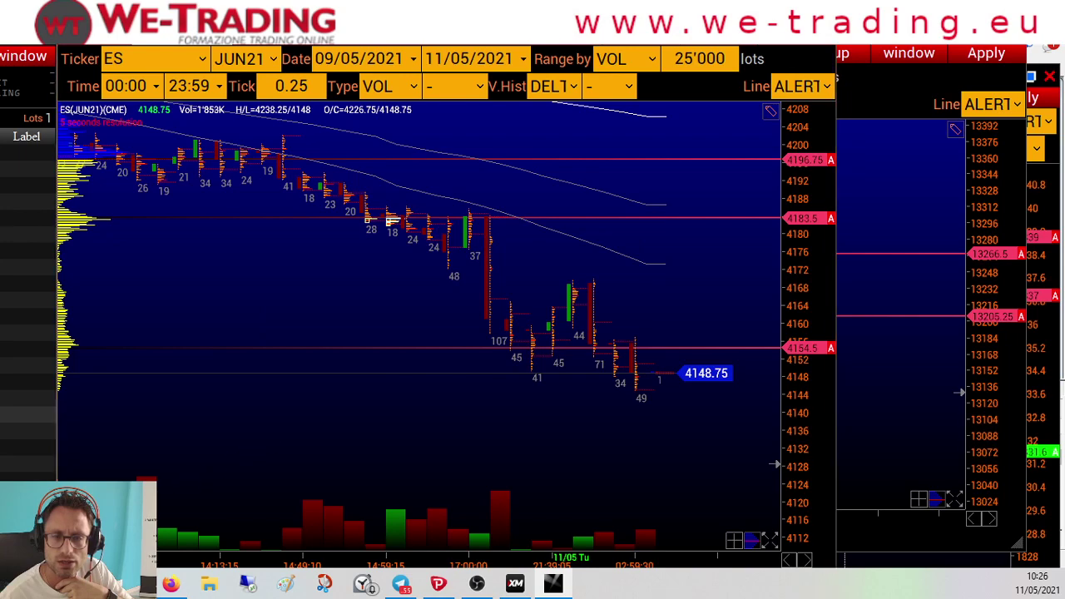
{"action": "left_click", "coordinate": [515, 583]}
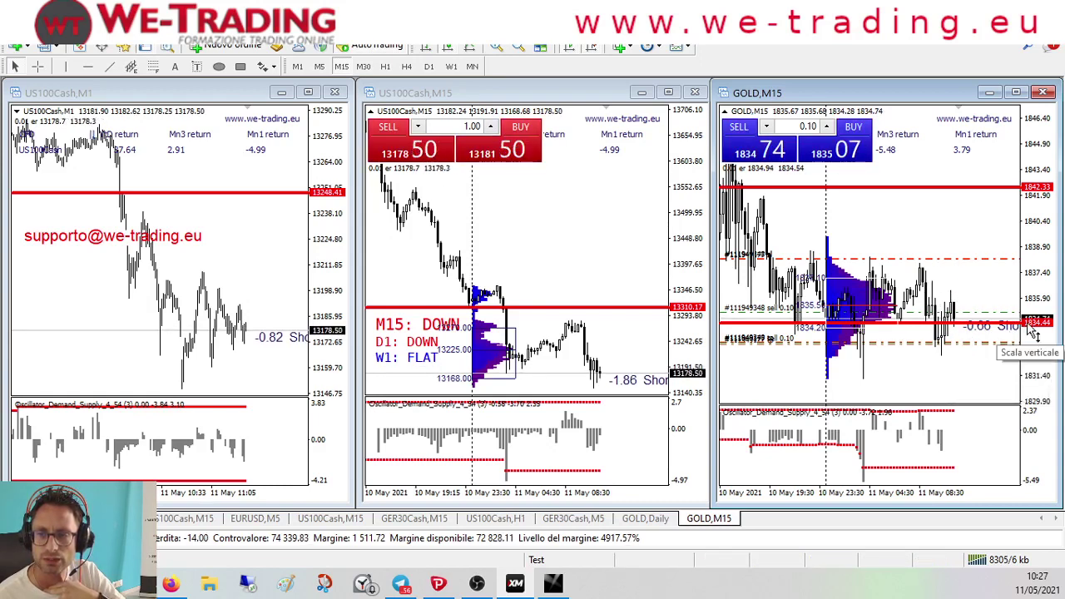
{"action": "left_click_drag", "start_coordinate": [1034, 333], "coordinate": [1034, 320]}
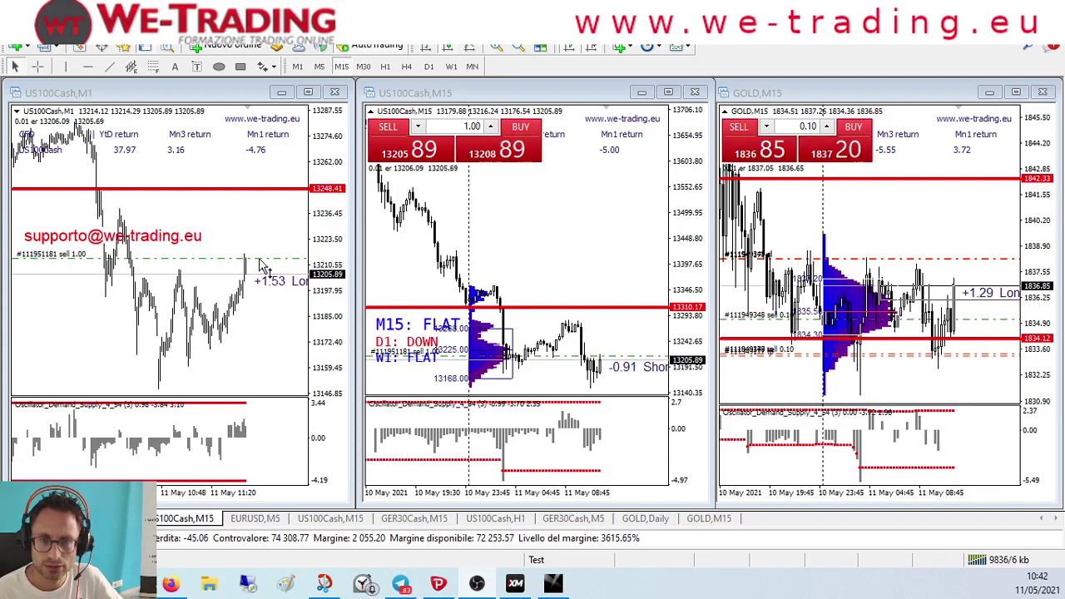
Step: Place a take profit at about 13195 and a stop loss at about 13240 on the 1.00-lot US100Cash sell position
{"action": "left_click_drag", "start_coordinate": [258, 259], "coordinate": [258, 299]}
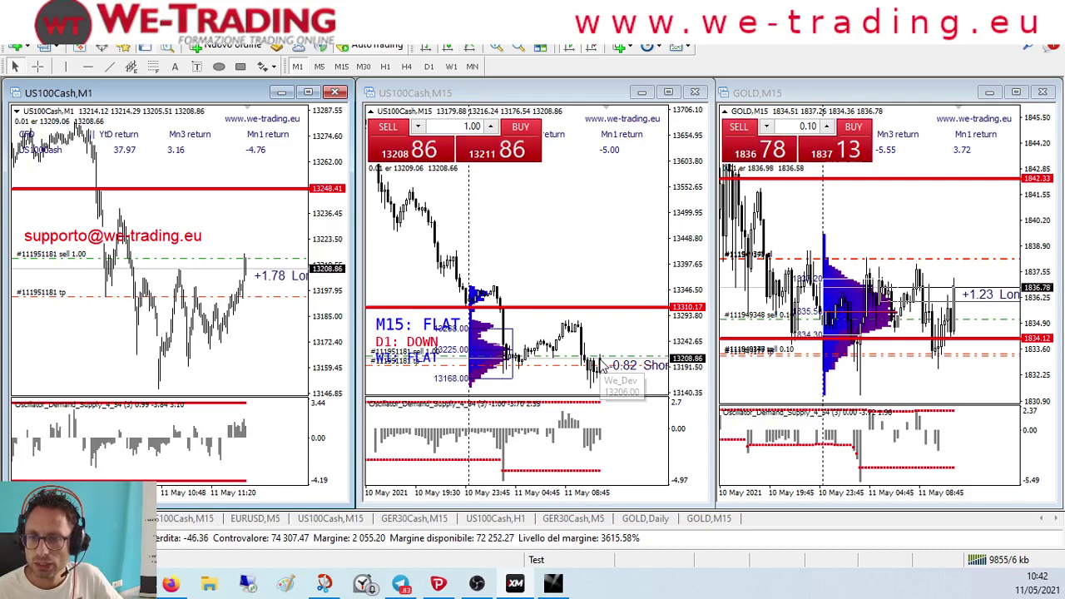
{"action": "left_click_drag", "start_coordinate": [267, 261], "coordinate": [273, 206]}
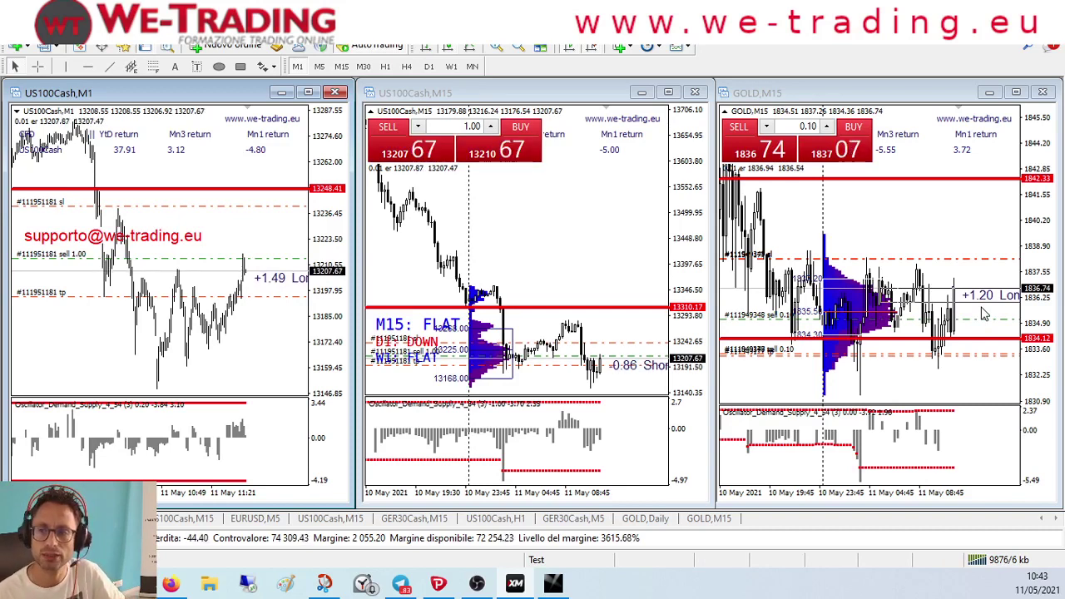
Step: Check the gold M15 chart, then compare the NQ order-flow chart with the gold Trading DOM in VolFix
{"action": "left_click", "coordinate": [1007, 291]}
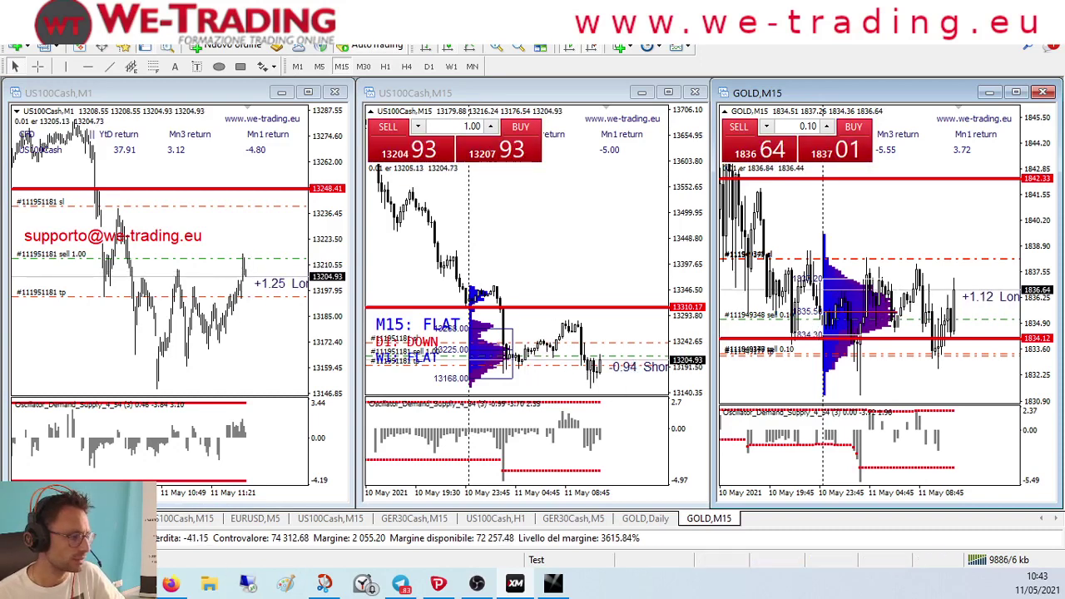
{"action": "key", "text": "alt+Tab"}
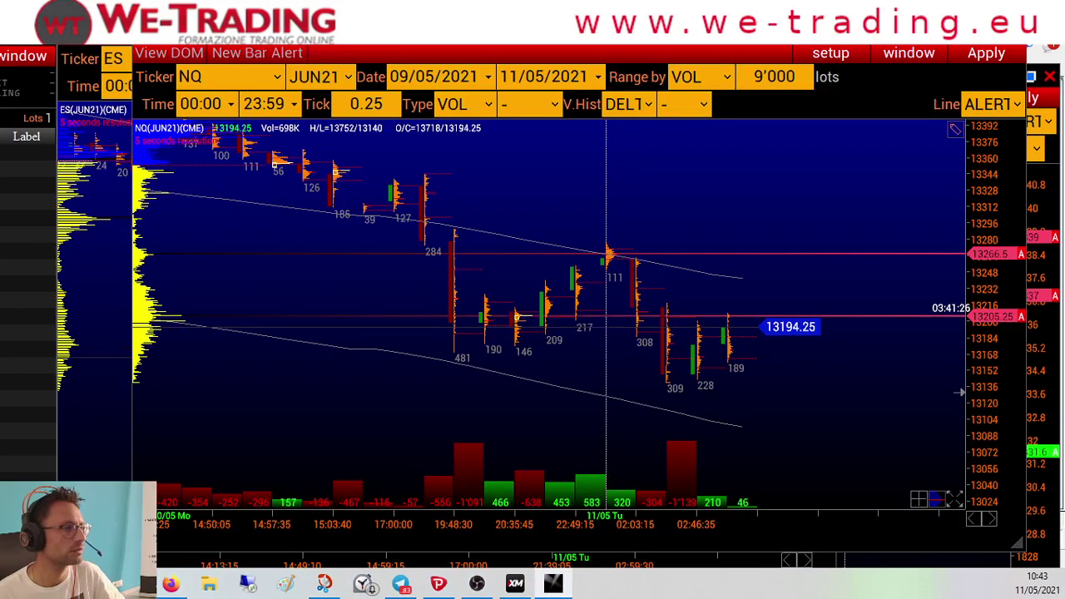
{"action": "key", "text": "alt+Tab"}
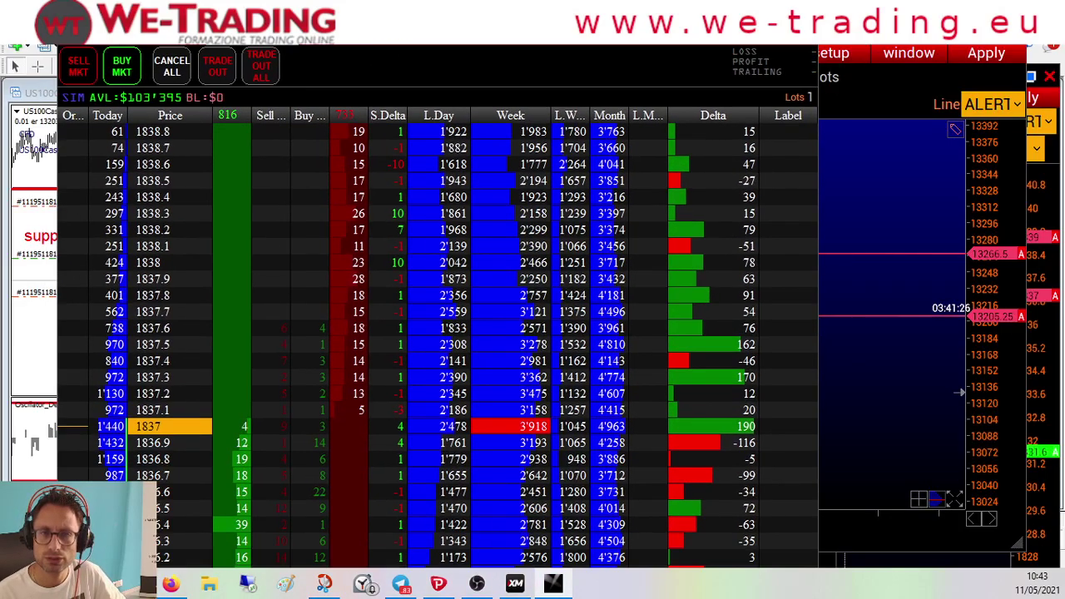
{"action": "key", "text": "alt+Tab"}
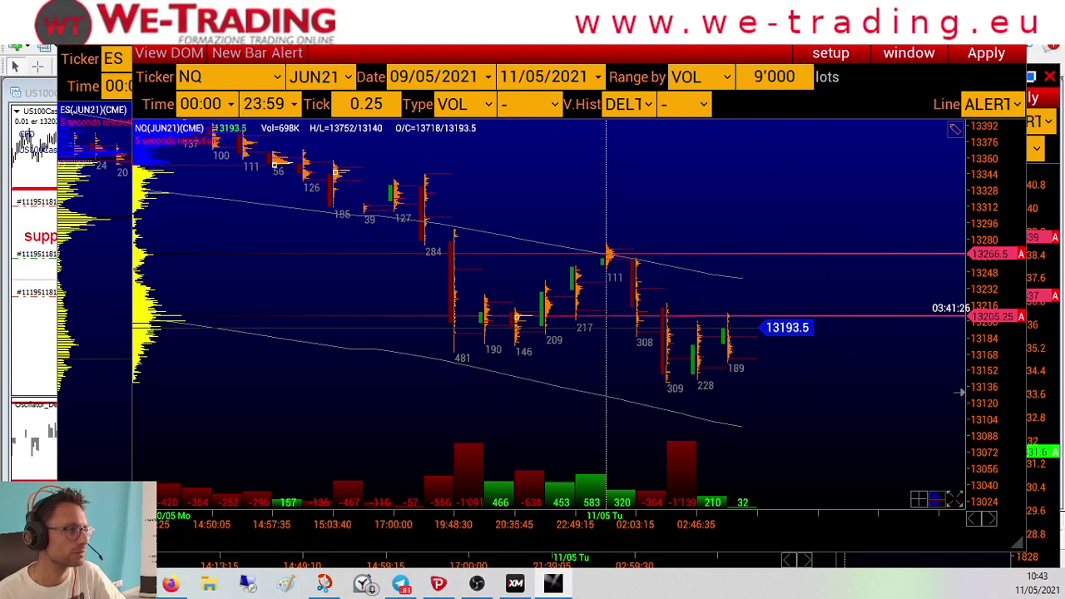
Step: Examine the volume and delta levels around the current price in the ES Trading DOM, check the NQ chart, and return to MetaTrader
{"action": "key", "text": "alt+Tab"}
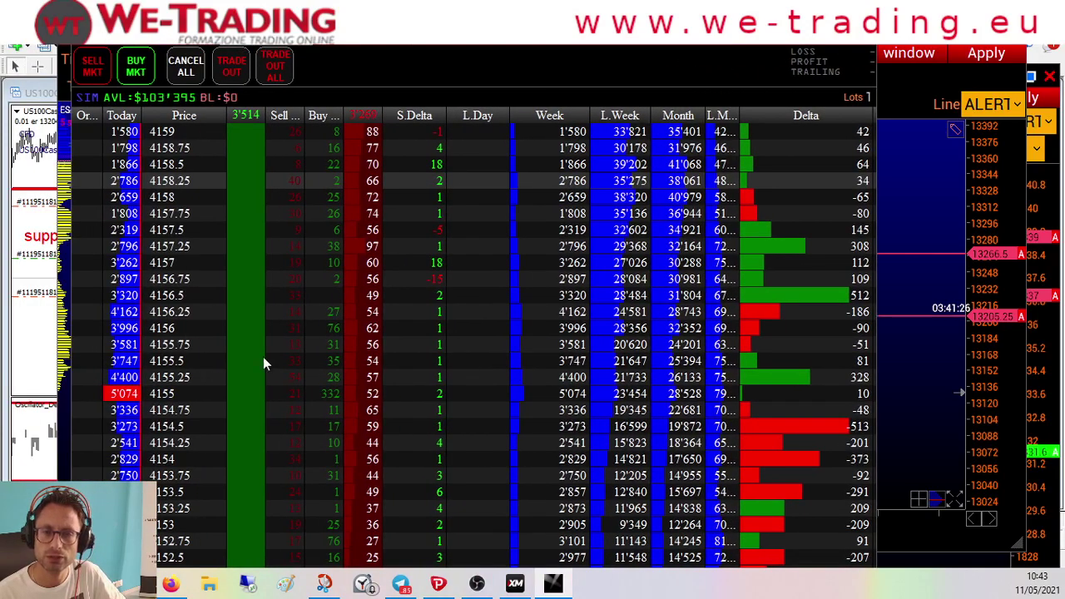
{"action": "scroll", "coordinate": [281, 377], "scroll_direction": "down", "scroll_amount": 4}
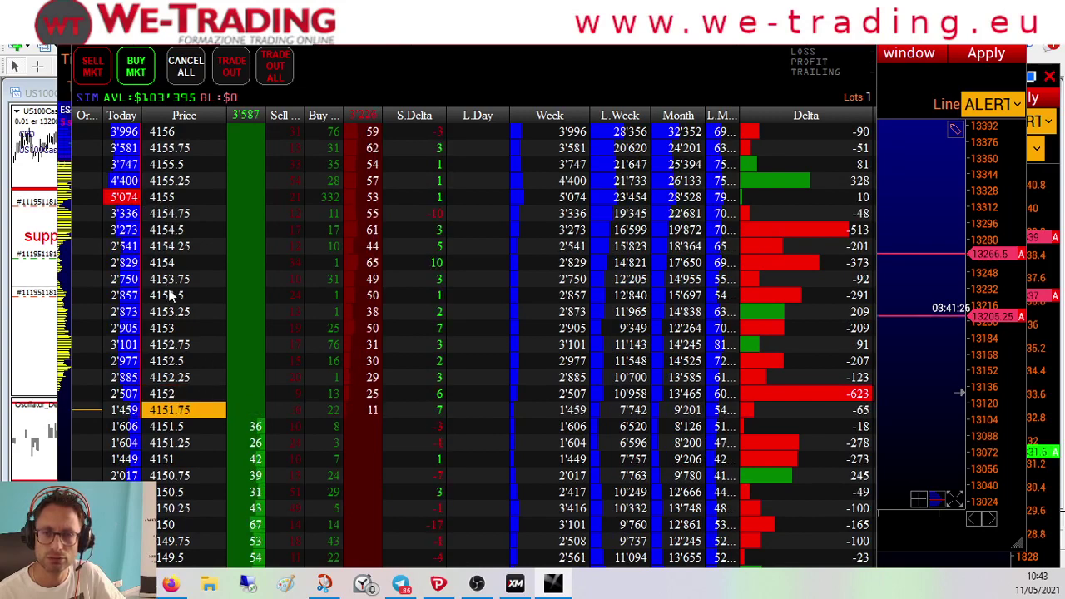
{"action": "scroll", "coordinate": [170, 295], "scroll_direction": "up", "scroll_amount": 1}
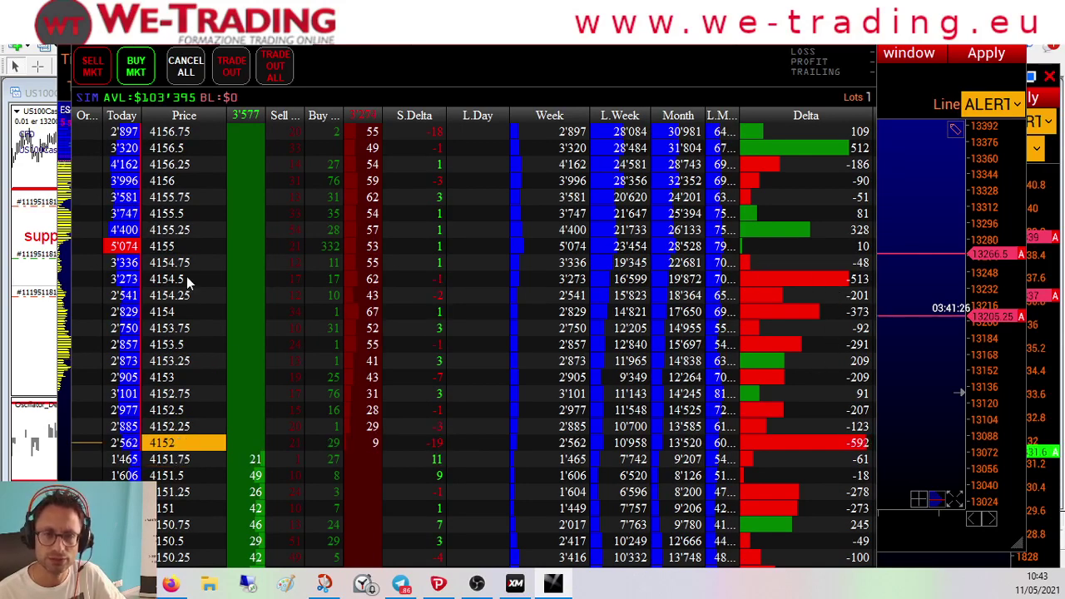
{"action": "key", "text": "Escape"}
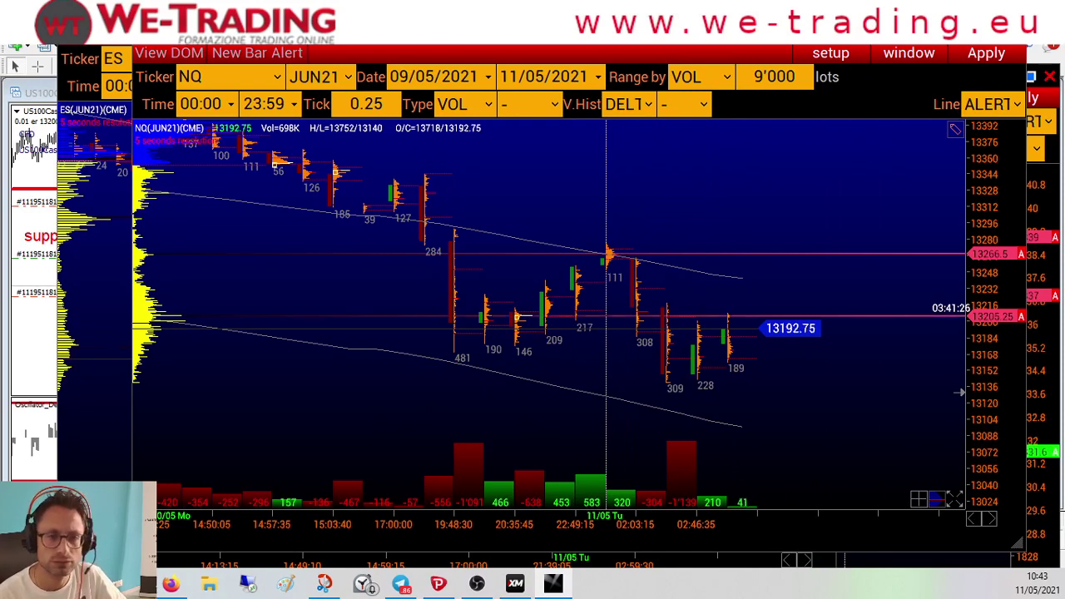
{"action": "key", "text": "Escape"}
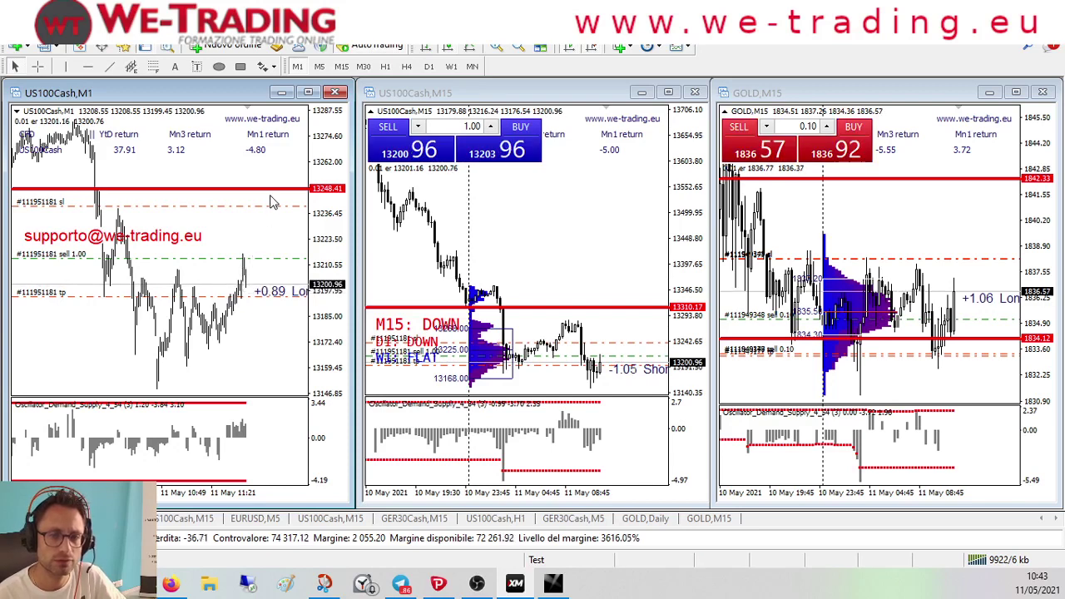
Step: Tighten the 1.00-lot US100Cash sell position's stop loss to about 13214, and close that position
{"action": "left_click_drag", "start_coordinate": [271, 201], "coordinate": [281, 265]}
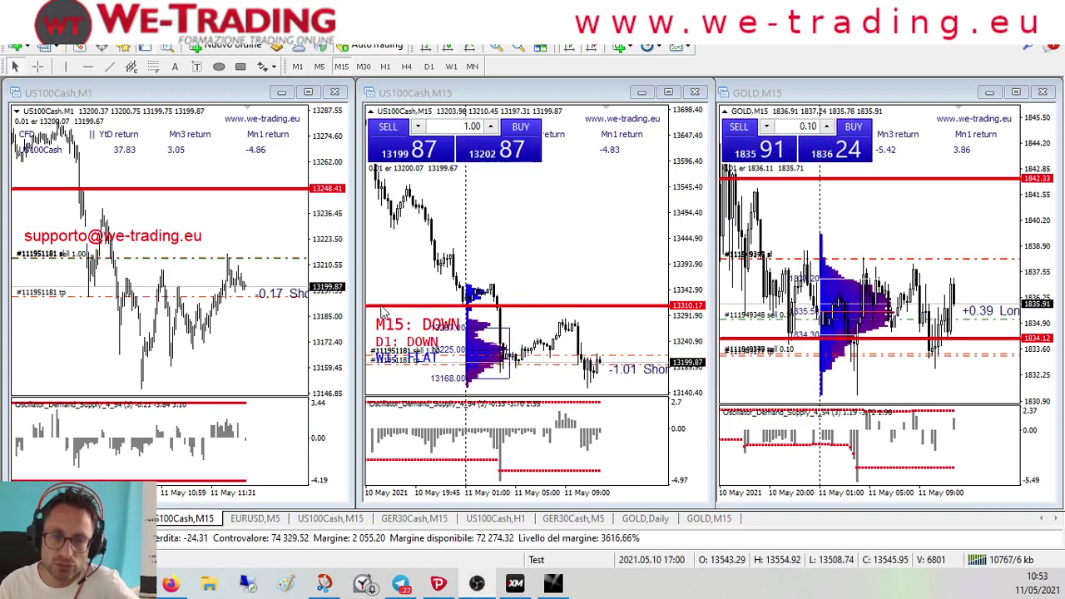
{"action": "left_click", "coordinate": [358, 489]}
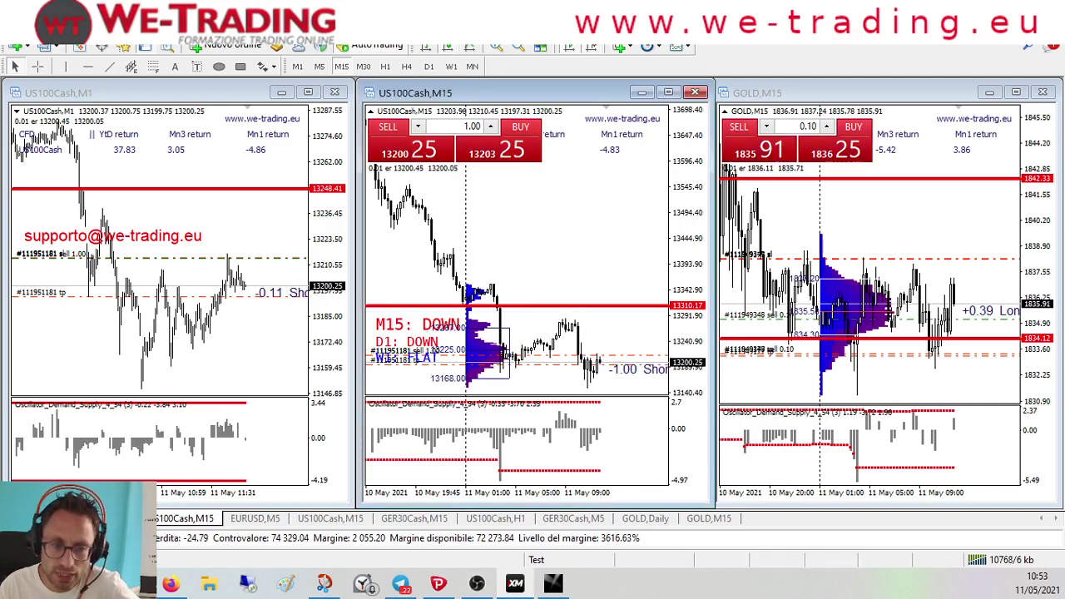
{"action": "key", "text": "ctrl+t"}
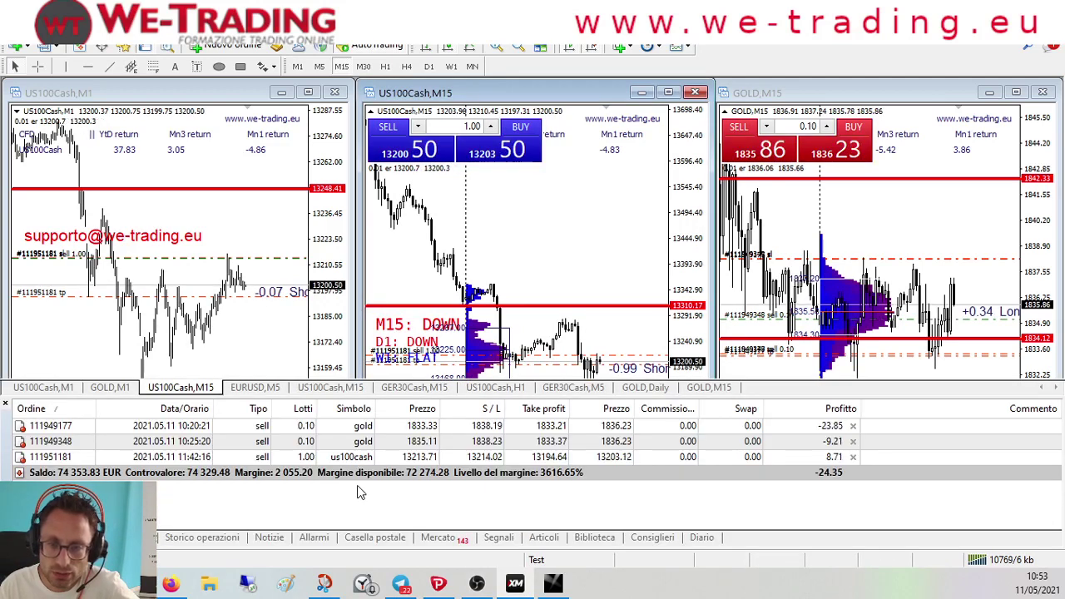
{"action": "left_click", "coordinate": [853, 457]}
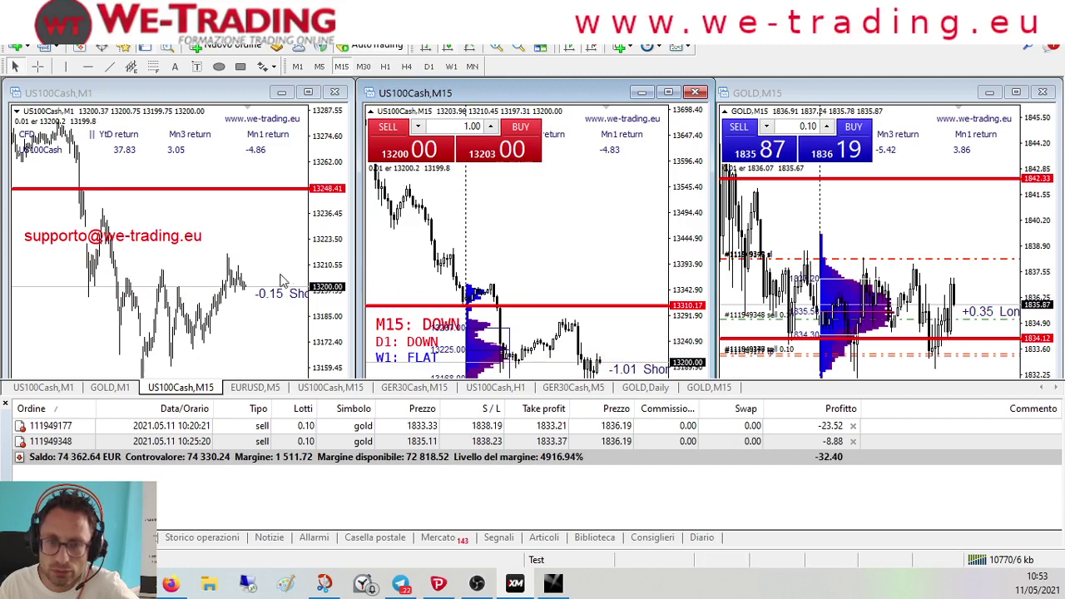
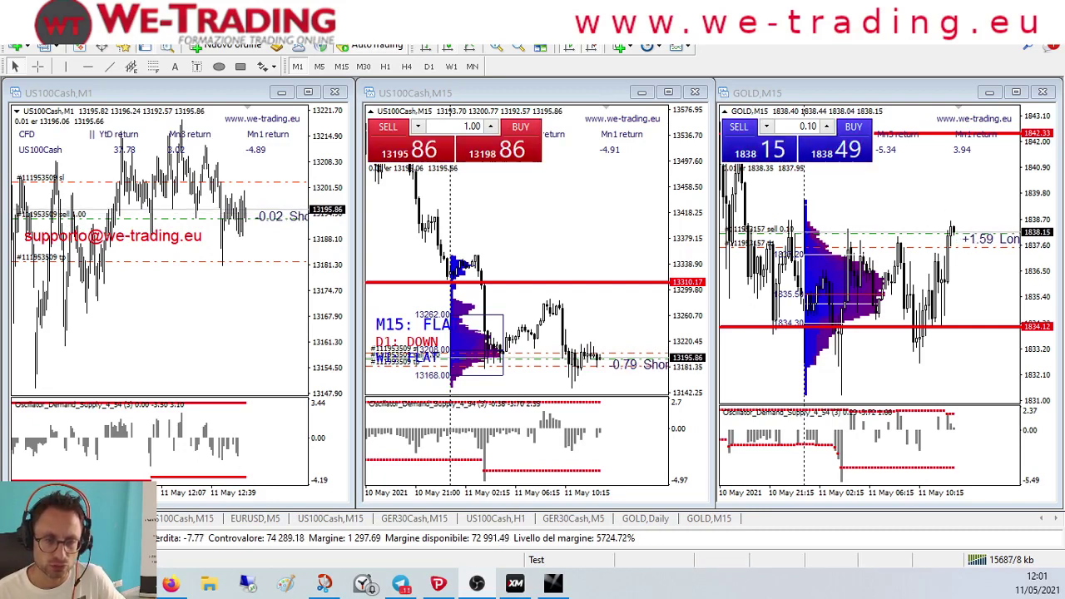
Step: Review the entries, exits and profits of the closed us100cash and gold trades in the account history
{"action": "key", "text": "ctrl+t"}
{"action": "left_click", "coordinate": [201, 537]}
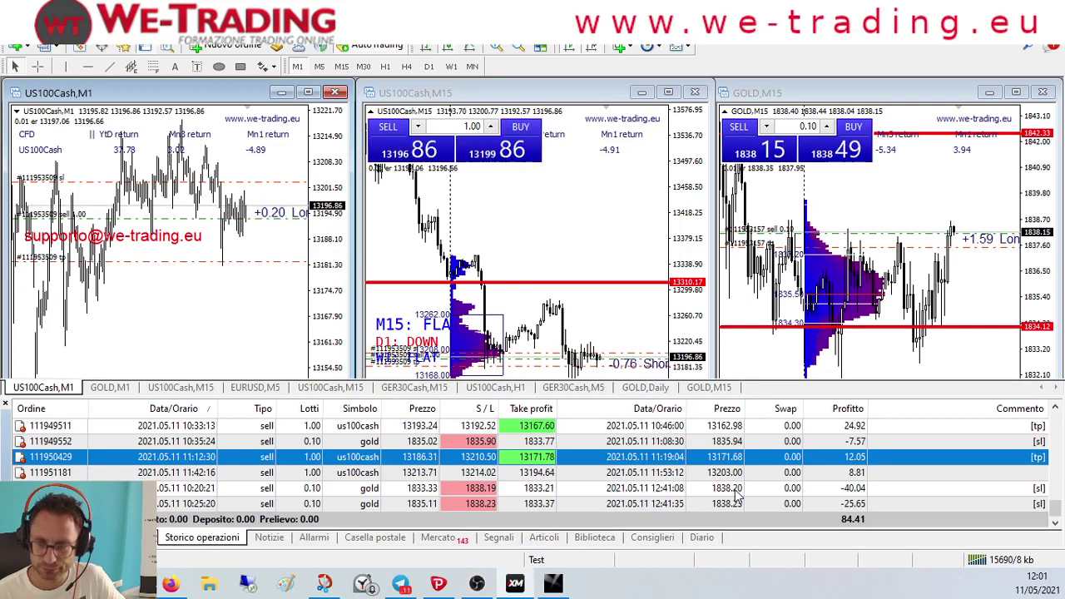
{"action": "left_click", "coordinate": [820, 488]}
{"action": "left_click", "coordinate": [822, 504]}
{"action": "left_click", "coordinate": [828, 472]}
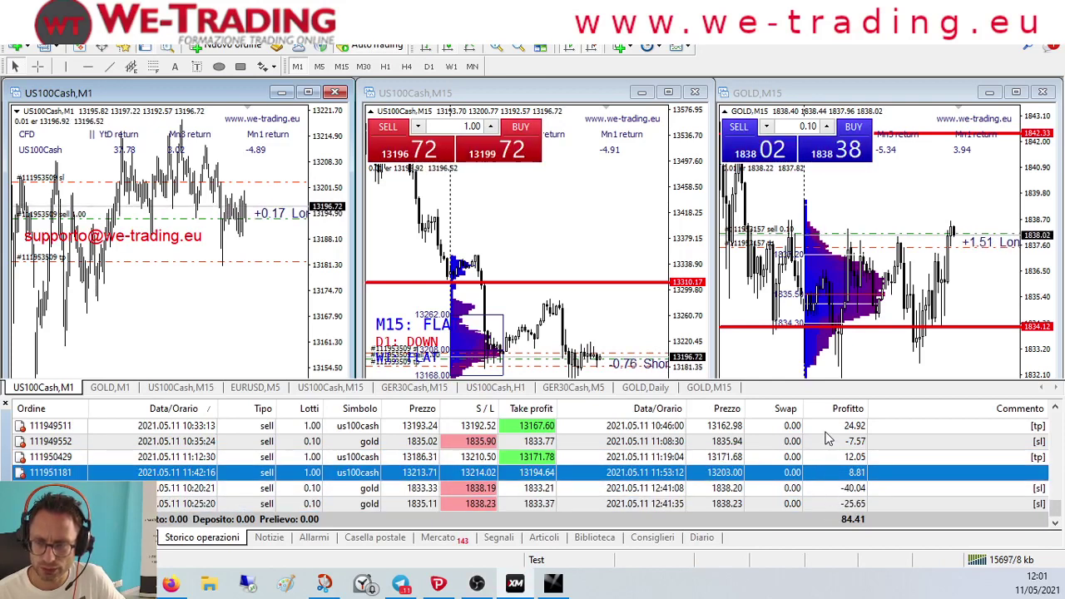
{"action": "left_click", "coordinate": [827, 426]}
{"action": "left_click", "coordinate": [827, 456]}
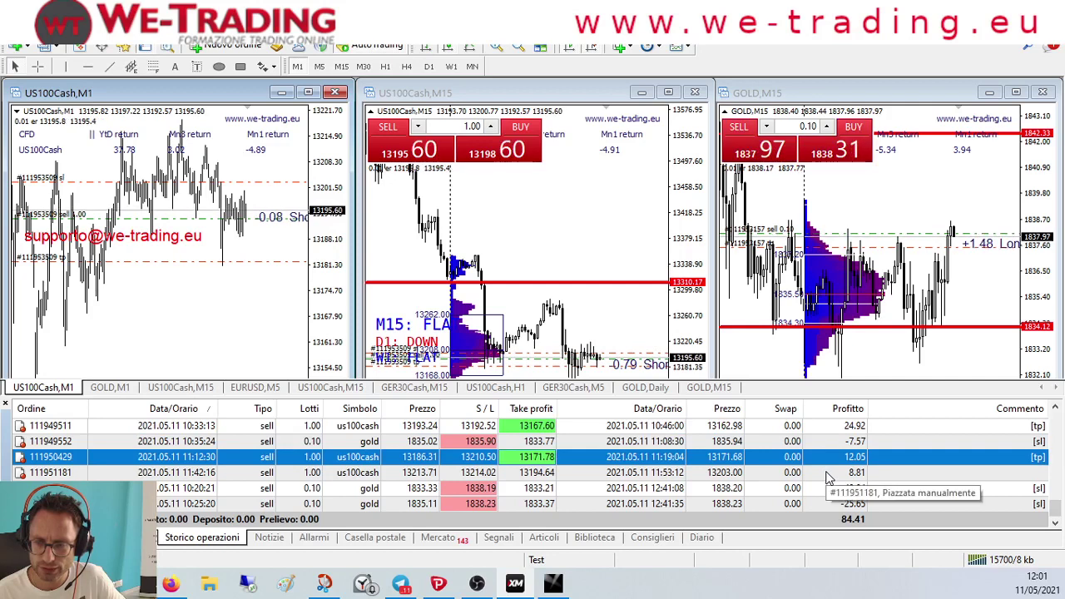
{"action": "left_click", "coordinate": [829, 488]}
{"action": "scroll", "coordinate": [829, 494], "scroll_direction": "up", "scroll_amount": 1}
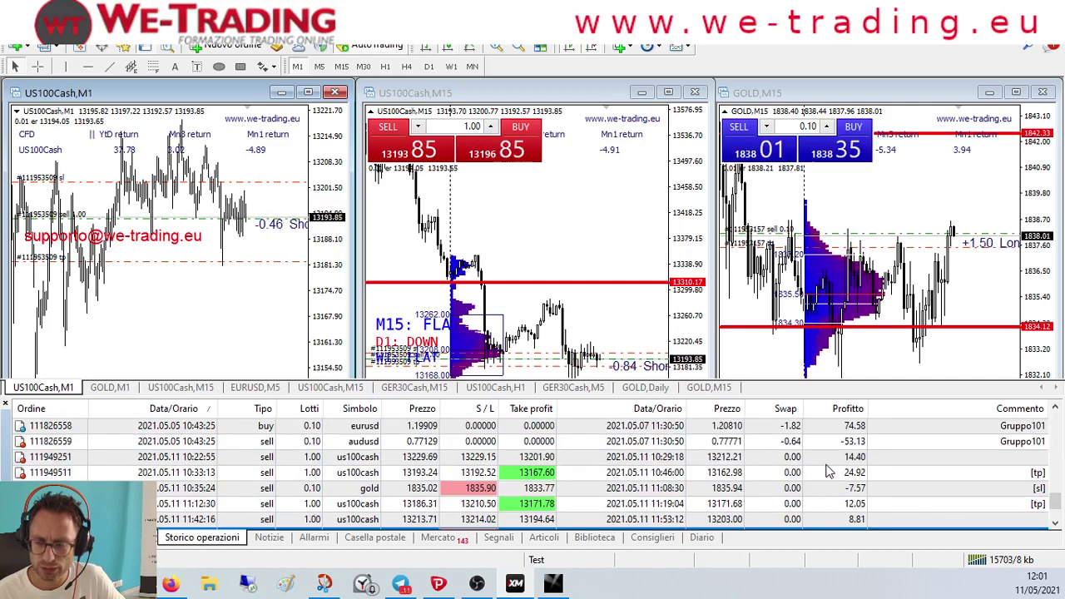
{"action": "left_click", "coordinate": [827, 463]}
Step: Limit the account history to today's trades with a custom period, check the total profit, and return to the charts
{"action": "right_click", "coordinate": [712, 468]}
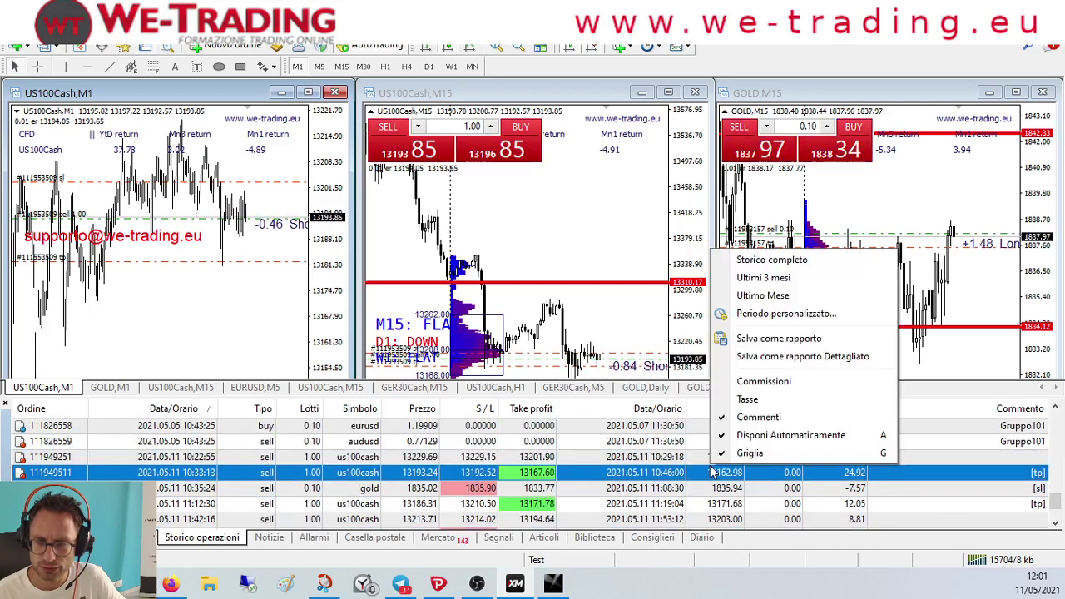
{"action": "left_click", "coordinate": [762, 314]}
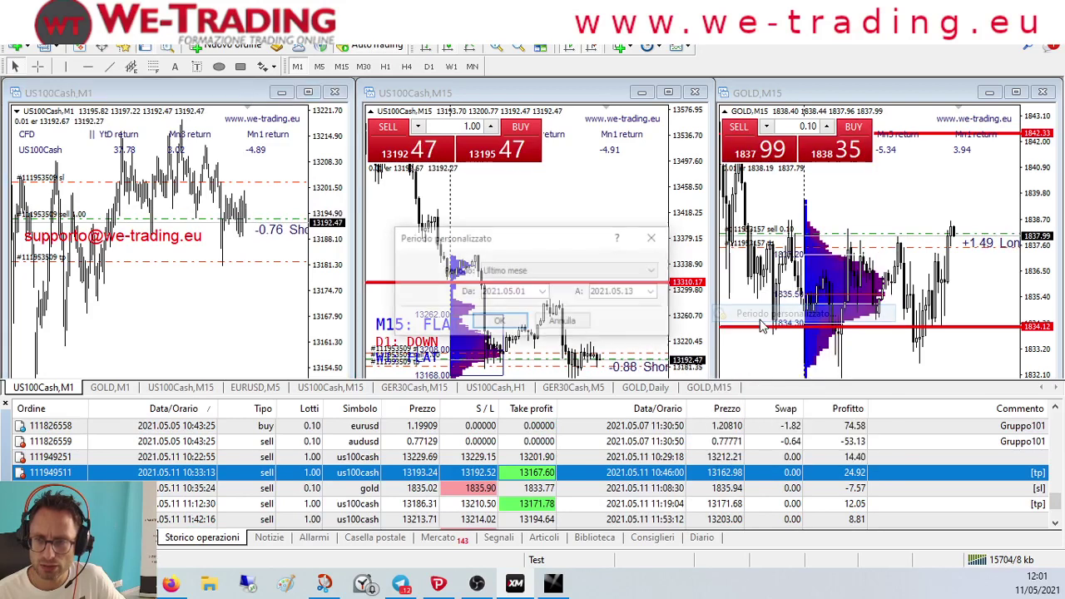
{"action": "left_click", "coordinate": [516, 271]}
{"action": "left_click", "coordinate": [516, 295]}
{"action": "left_click", "coordinate": [502, 322]}
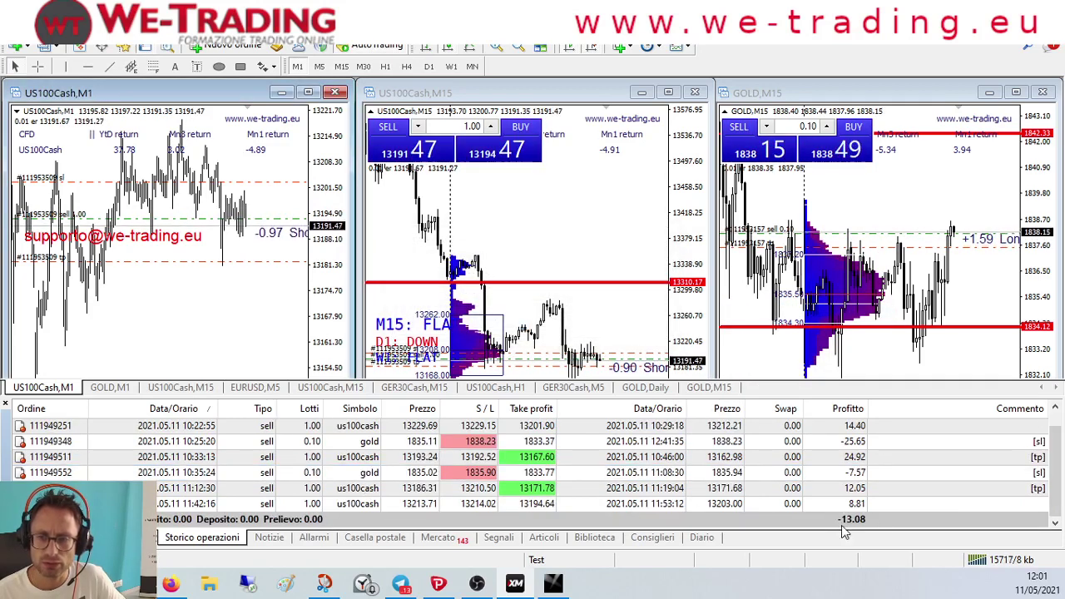
{"action": "left_click", "coordinate": [73, 537]}
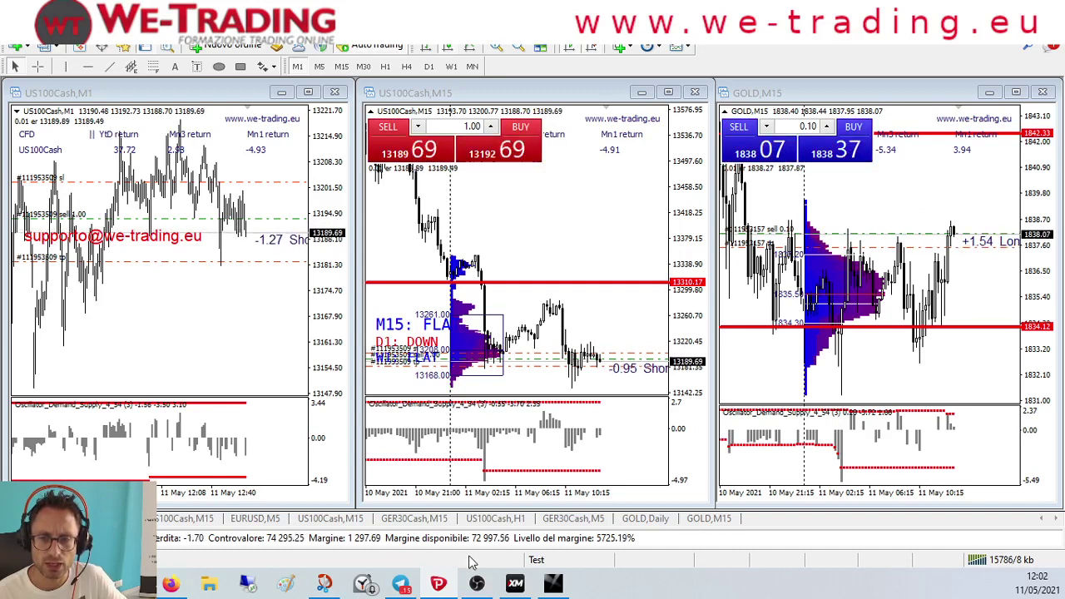
Step: Check the gold alert levels in VolFix, and move the US100Cash sell position's stop loss to about 13192.7 in MetaTrader
{"action": "left_click", "coordinate": [562, 586]}
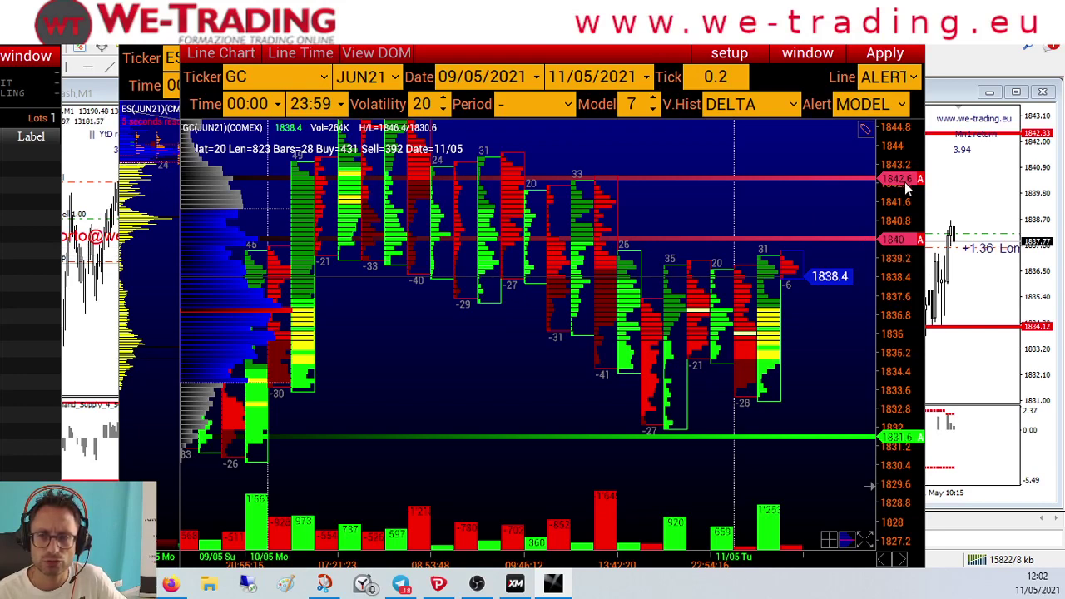
{"action": "left_click", "coordinate": [985, 187]}
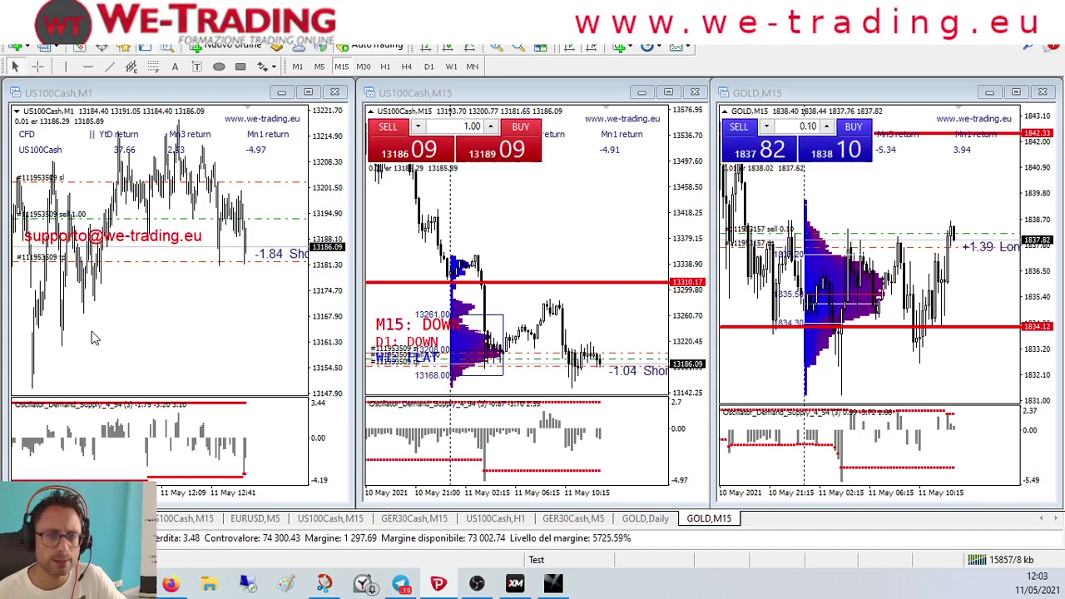
{"action": "left_click", "coordinate": [276, 204]}
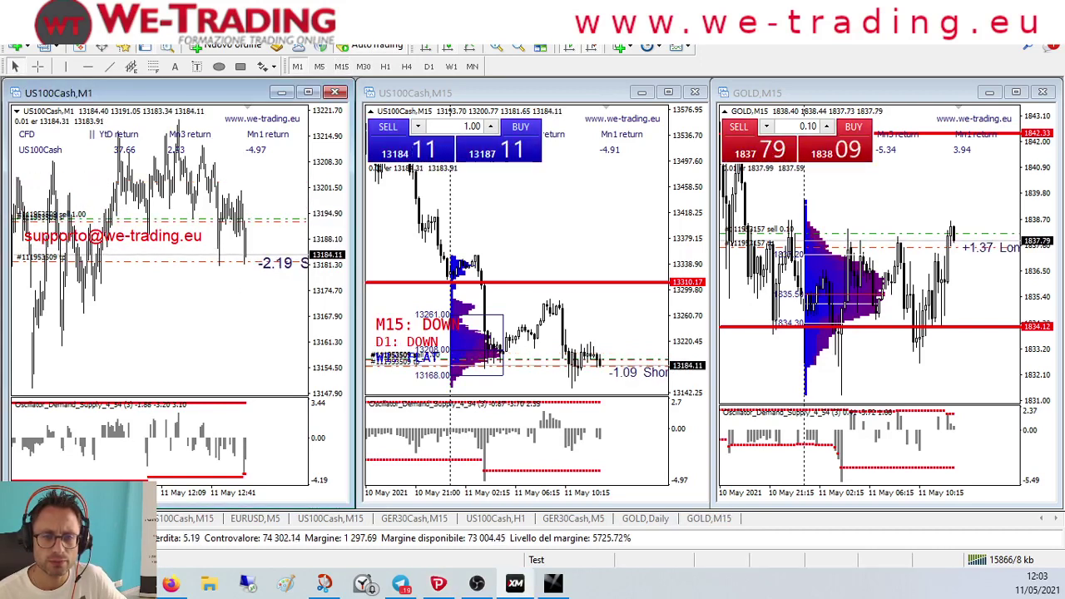
Step: Close the open 1.00-lot us100cash sell position and the 0.10-lot gold sell position
{"action": "key", "text": "ctrl+t"}
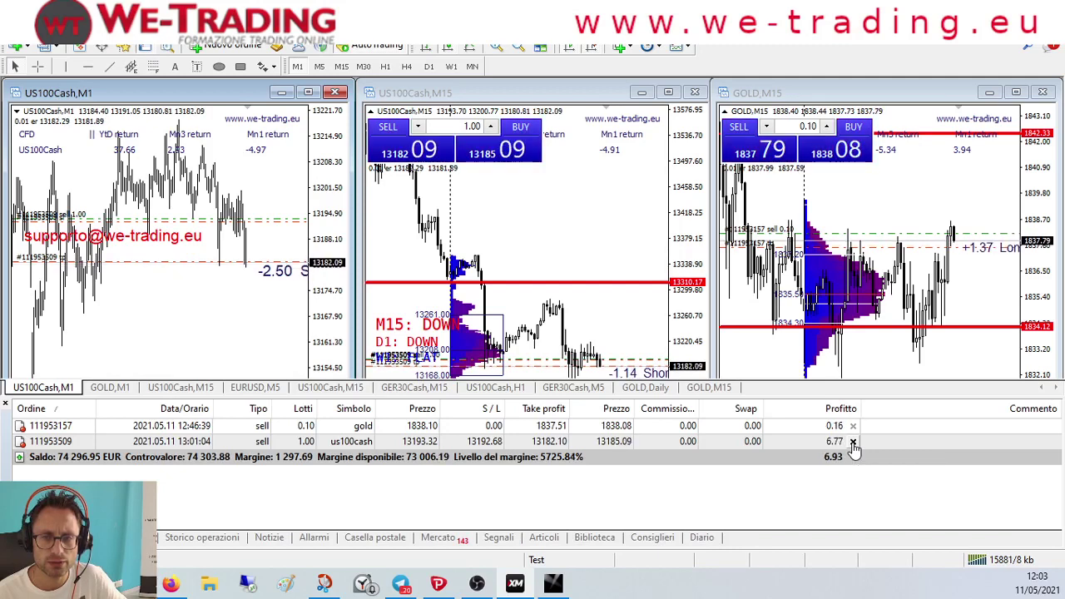
{"action": "left_click", "coordinate": [852, 442]}
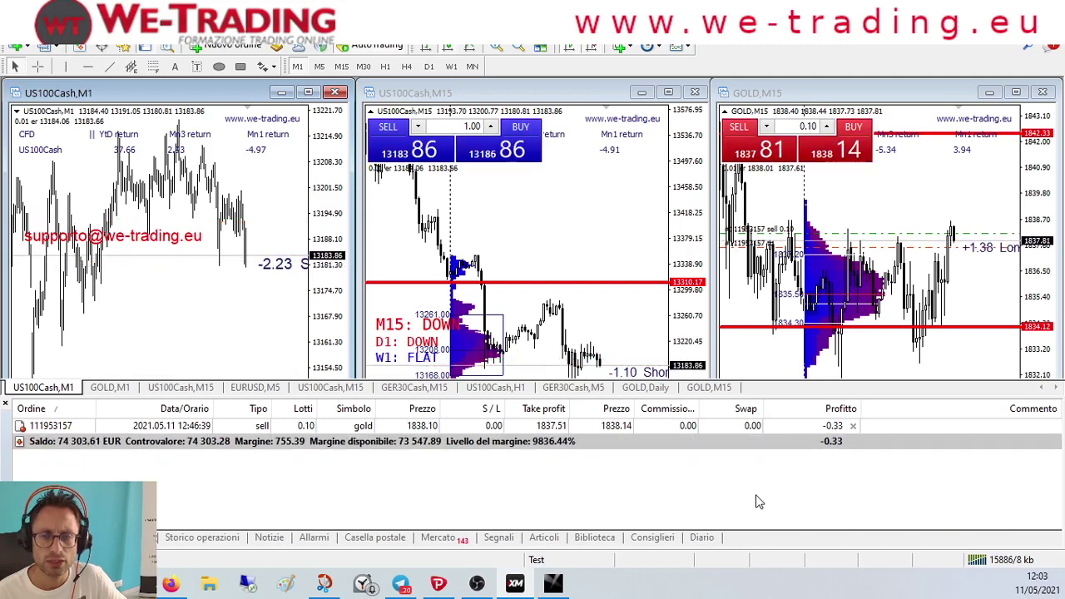
{"action": "left_click", "coordinate": [852, 427]}
Step: Check today's overall result in the account history, and return to the full-height charts
{"action": "left_click", "coordinate": [200, 537]}
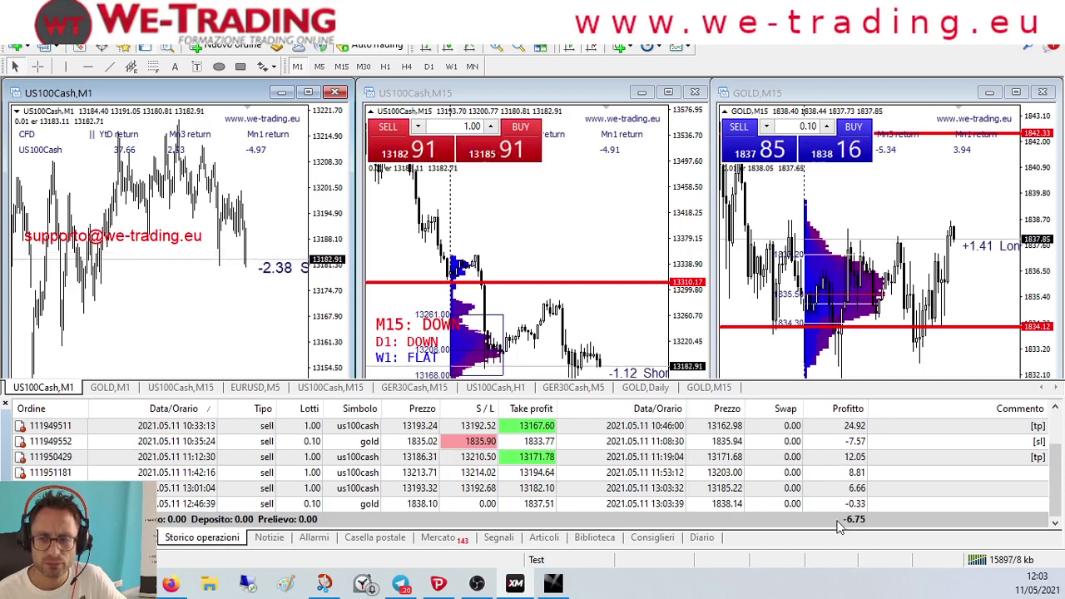
{"action": "left_click", "coordinate": [45, 537]}
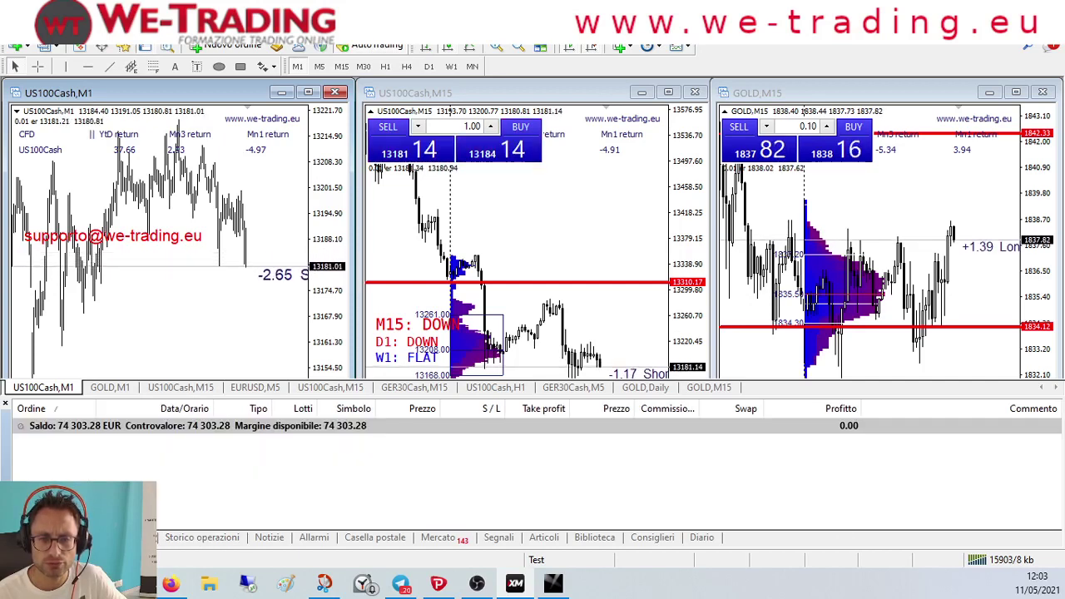
{"action": "left_click_drag", "start_coordinate": [83, 397], "coordinate": [83, 509]}
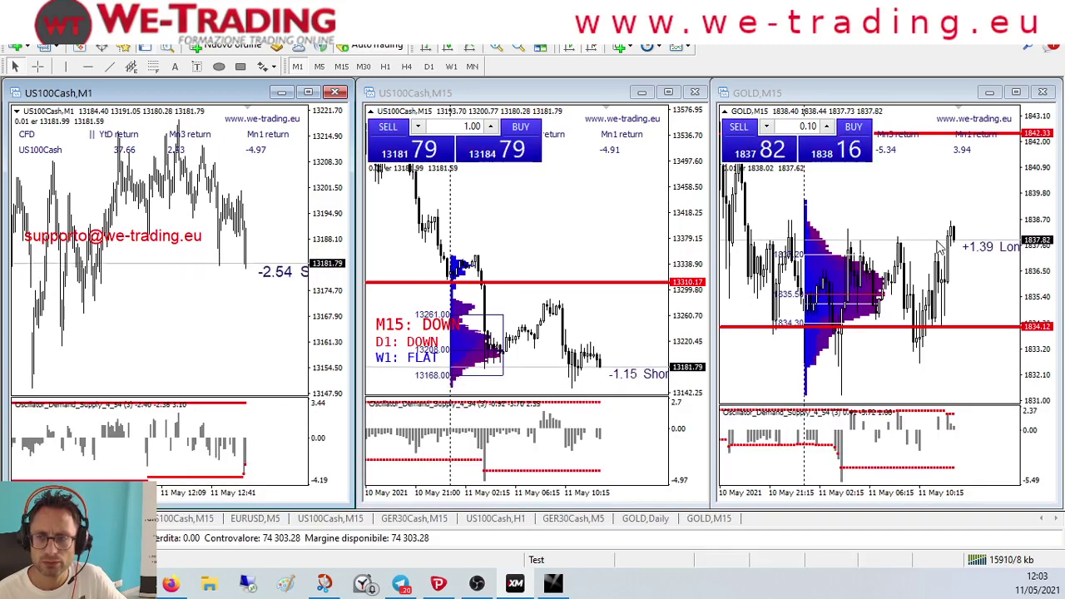
Step: Buy 0.10 lots of gold at market and place the position's take profit at about 1842, just below the red 1842.33 line
{"action": "left_click", "coordinate": [853, 126]}
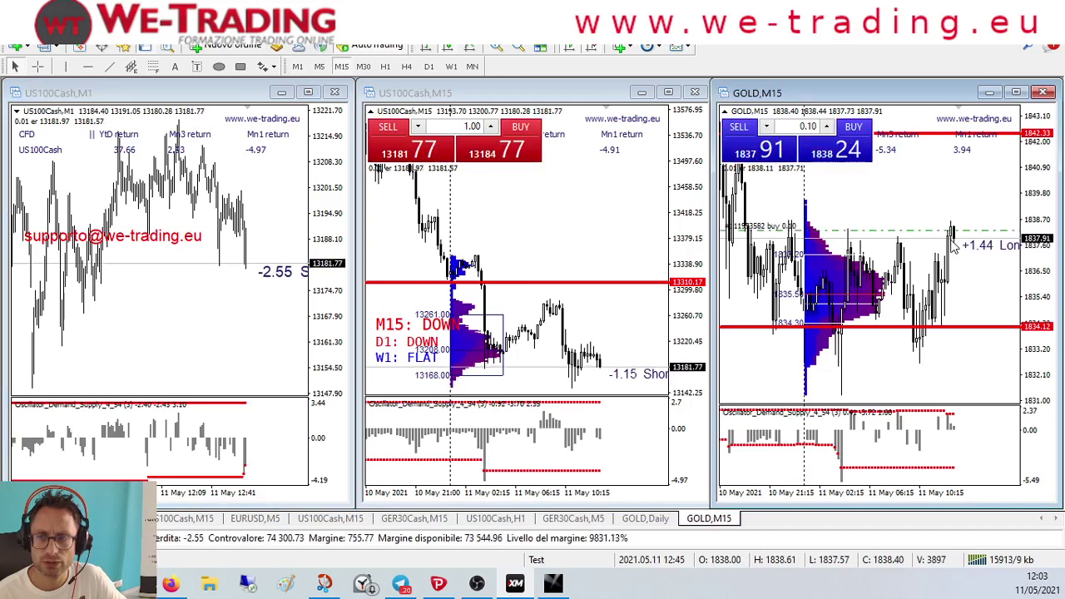
{"action": "left_click_drag", "start_coordinate": [933, 216], "coordinate": [937, 181]}
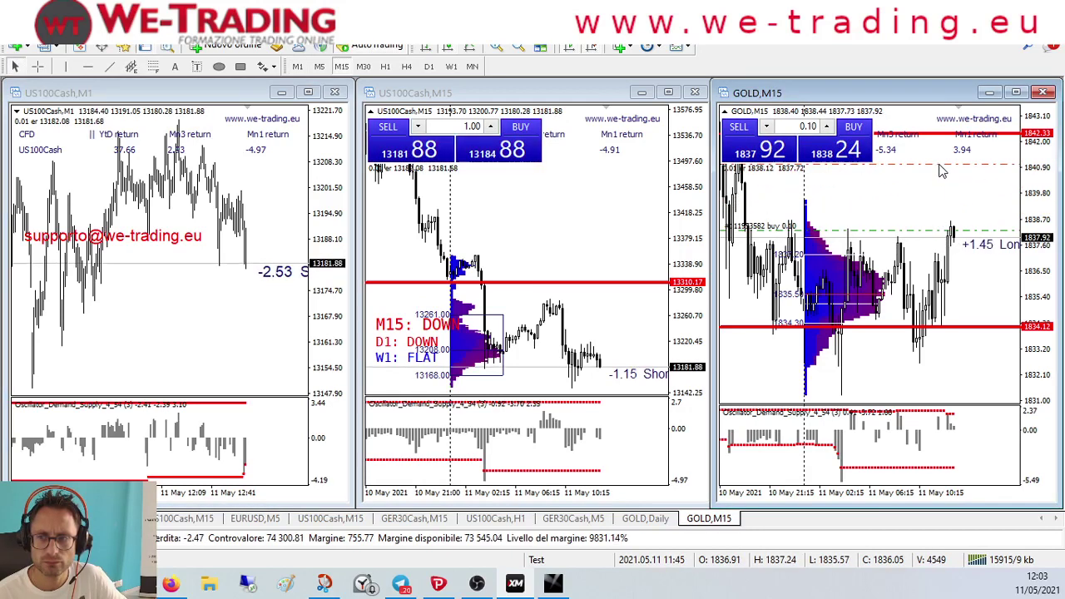
{"action": "left_click_drag", "start_coordinate": [1037, 268], "coordinate": [1038, 292]}
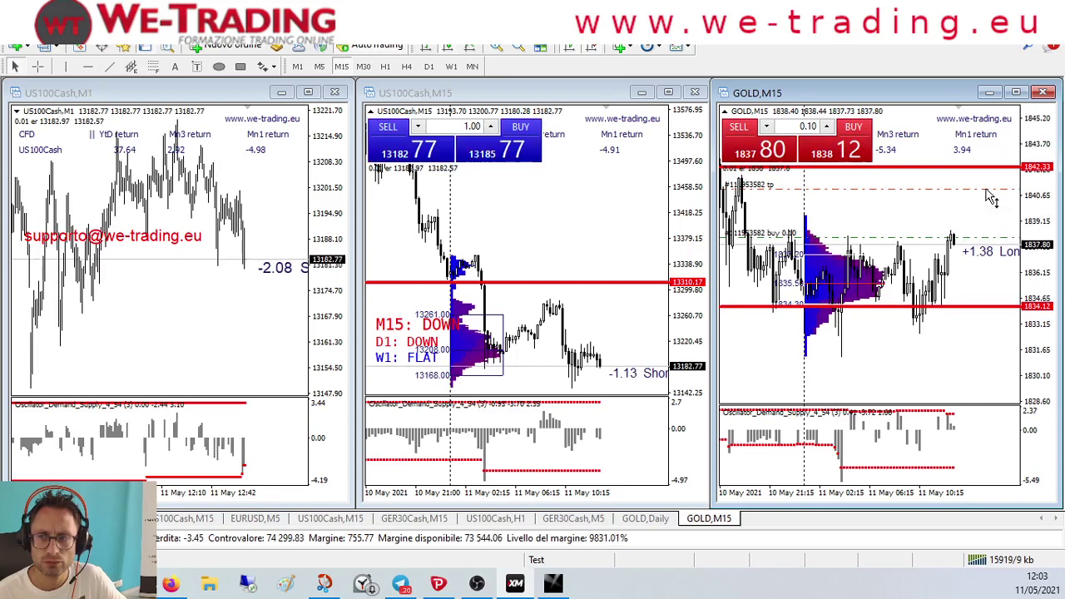
{"action": "left_click_drag", "start_coordinate": [989, 195], "coordinate": [989, 171]}
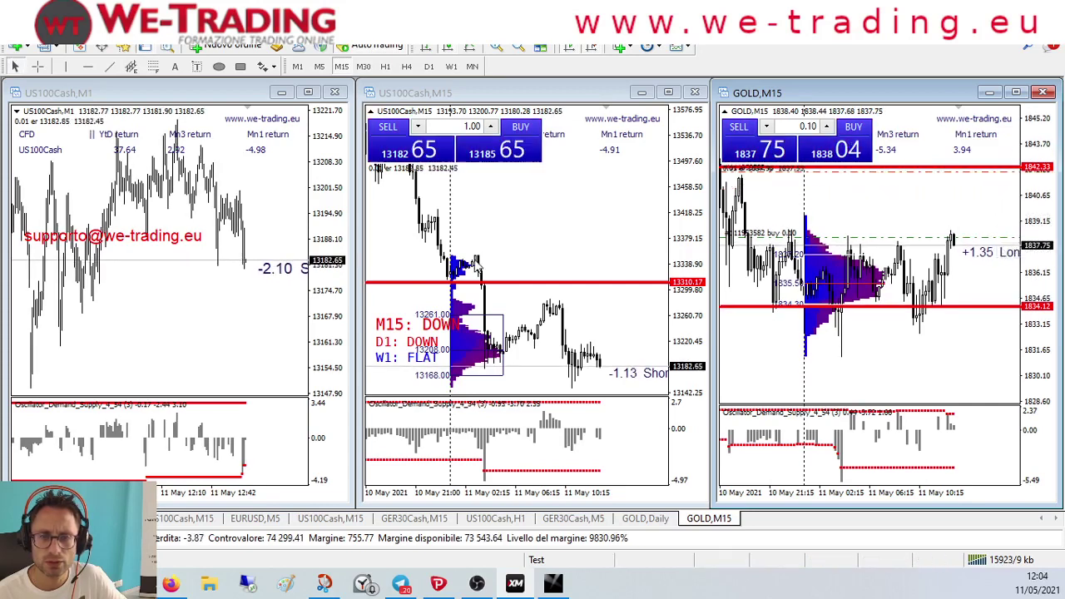
Step: Buy 1.00 lot of US100Cash at market, with a take profit at about 13199 and a stop loss below the entry
{"action": "left_click", "coordinate": [257, 297]}
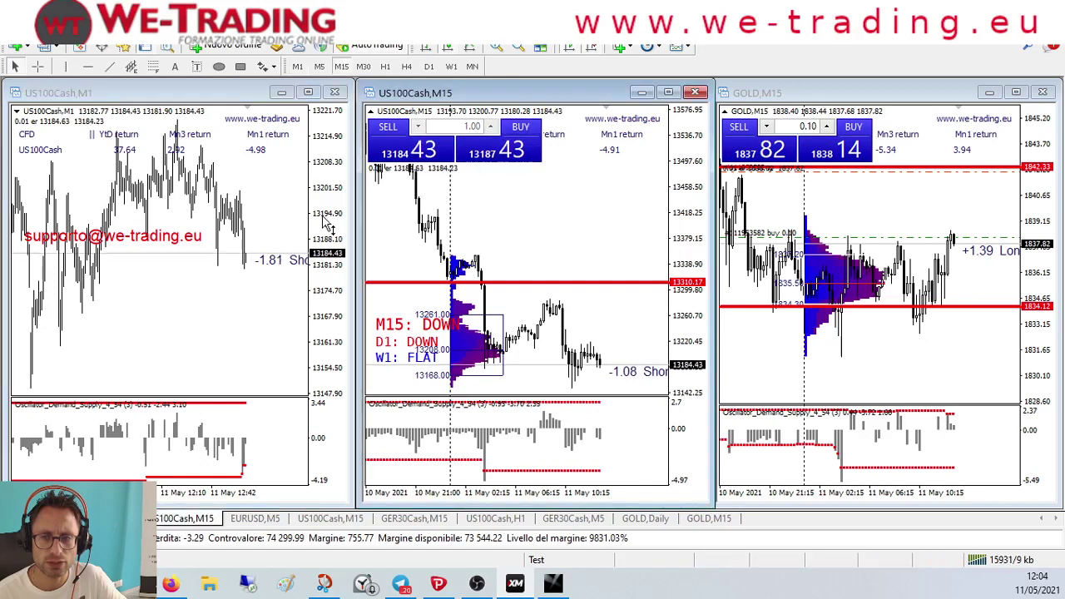
{"action": "left_click", "coordinate": [503, 156]}
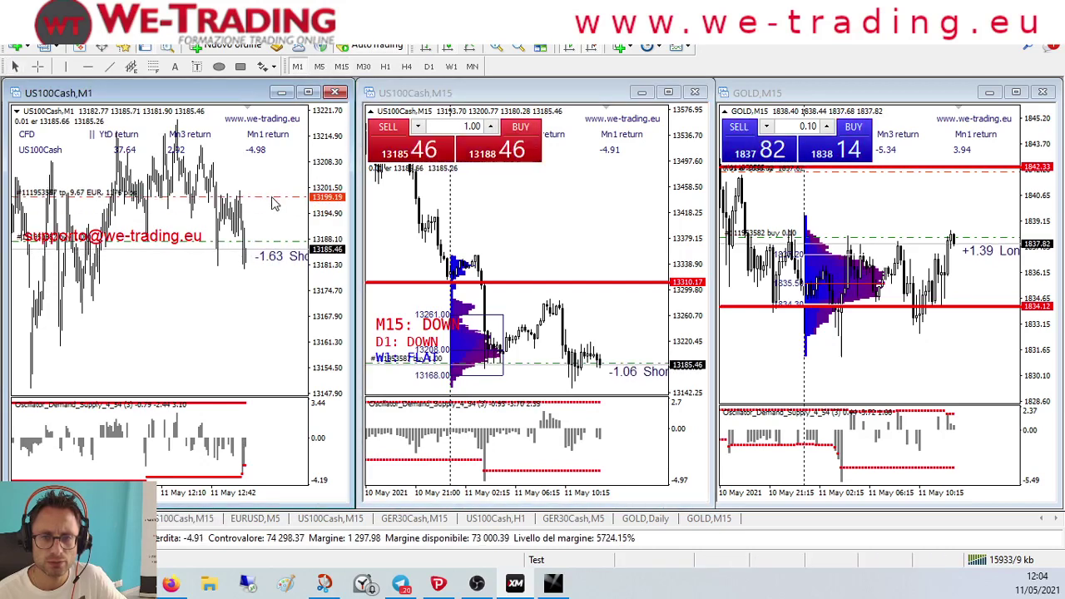
{"action": "left_click_drag", "start_coordinate": [266, 247], "coordinate": [266, 281]}
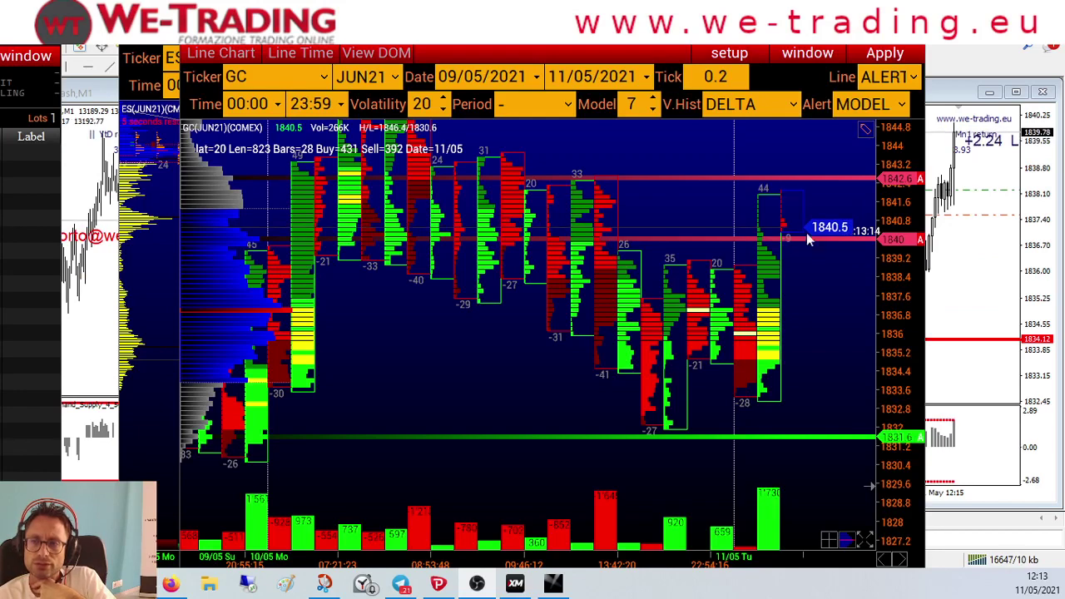
Step: Return from the VolFix gold chart to MetaTrader and buy another 0.10 lots of gold at market
{"action": "left_click", "coordinate": [1040, 274]}
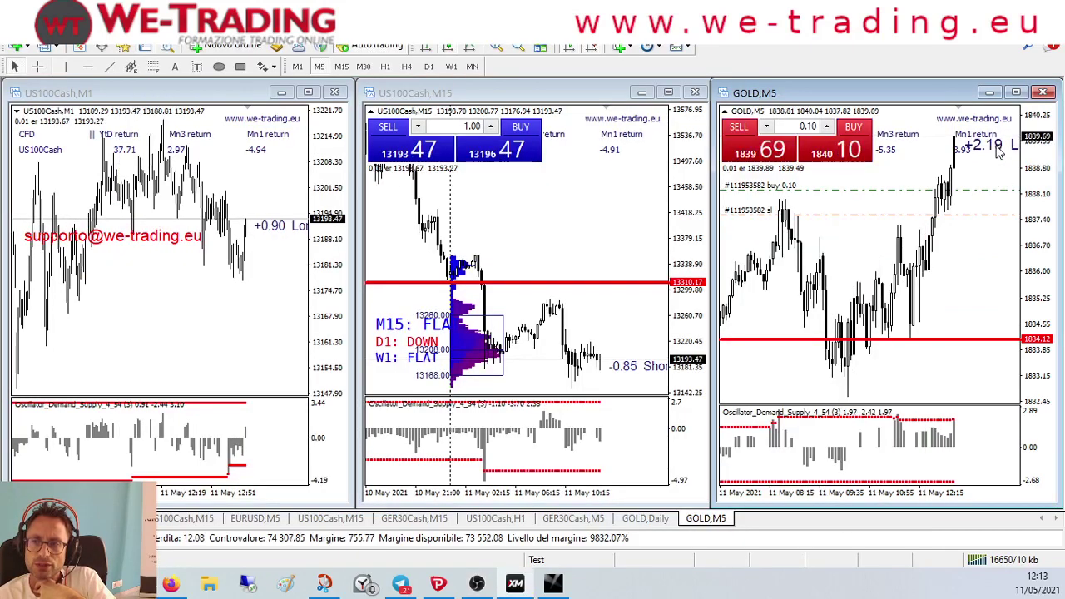
{"action": "left_click", "coordinate": [842, 155]}
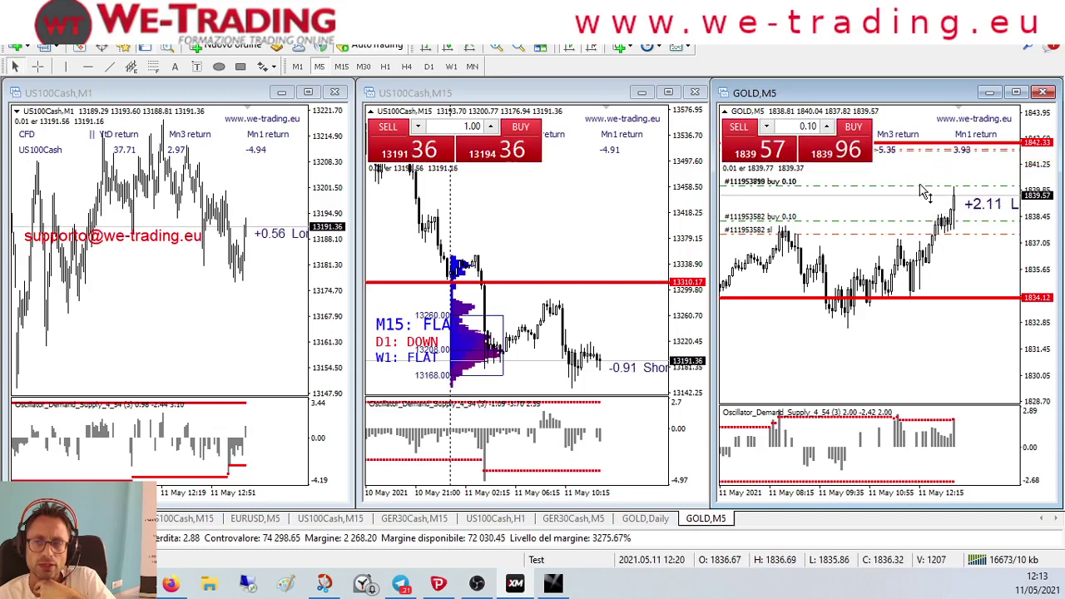
Step: Move the stop losses of both open gold buys up to the first buy's entry level, about 1838.3
{"action": "mouse_move", "coordinate": [922, 241]}
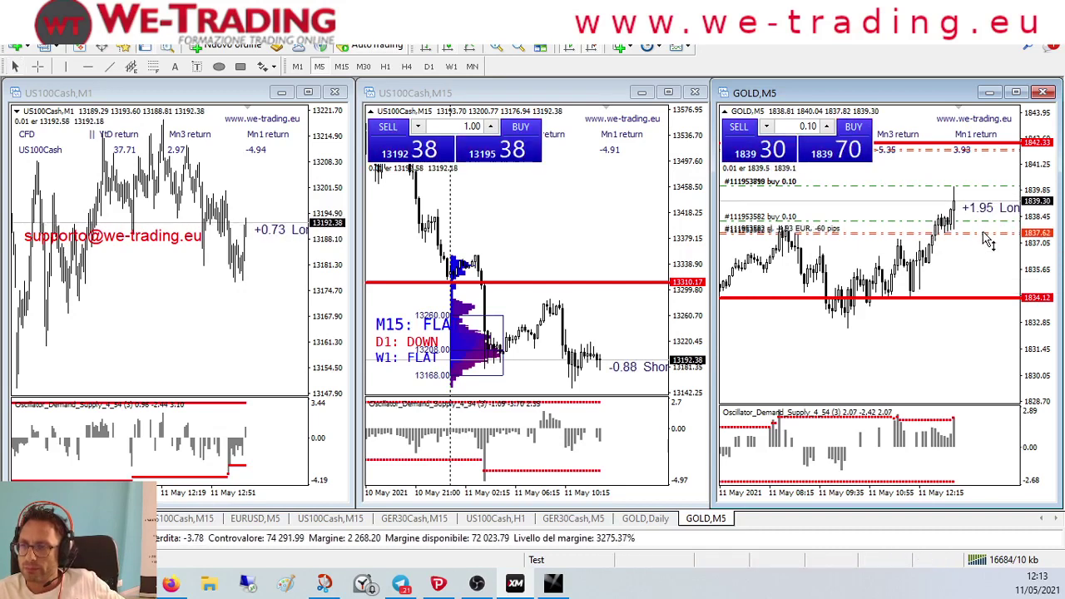
{"action": "left_click_drag", "start_coordinate": [987, 238], "coordinate": [984, 230]}
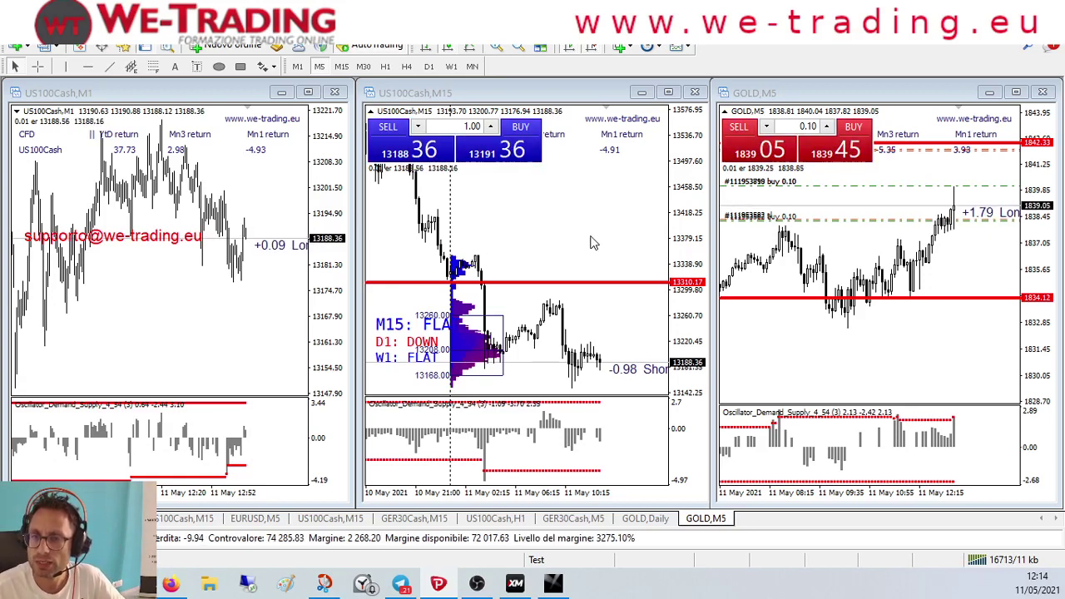
Step: Maximize the gold chart and compare its M15 view with M5, ending on M5
{"action": "left_click", "coordinate": [1017, 92]}
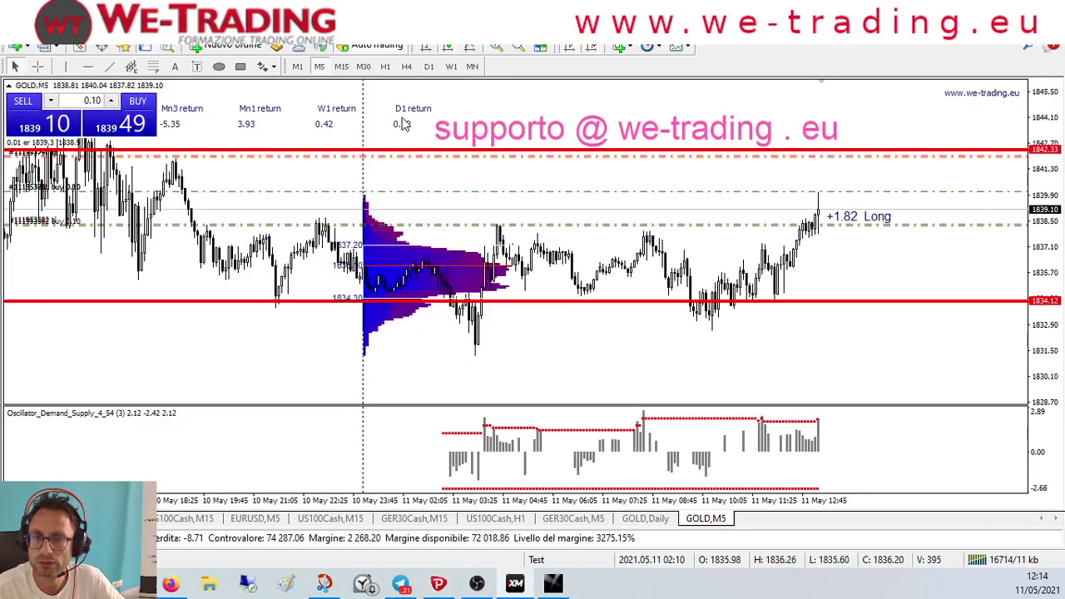
{"action": "left_click", "coordinate": [341, 67]}
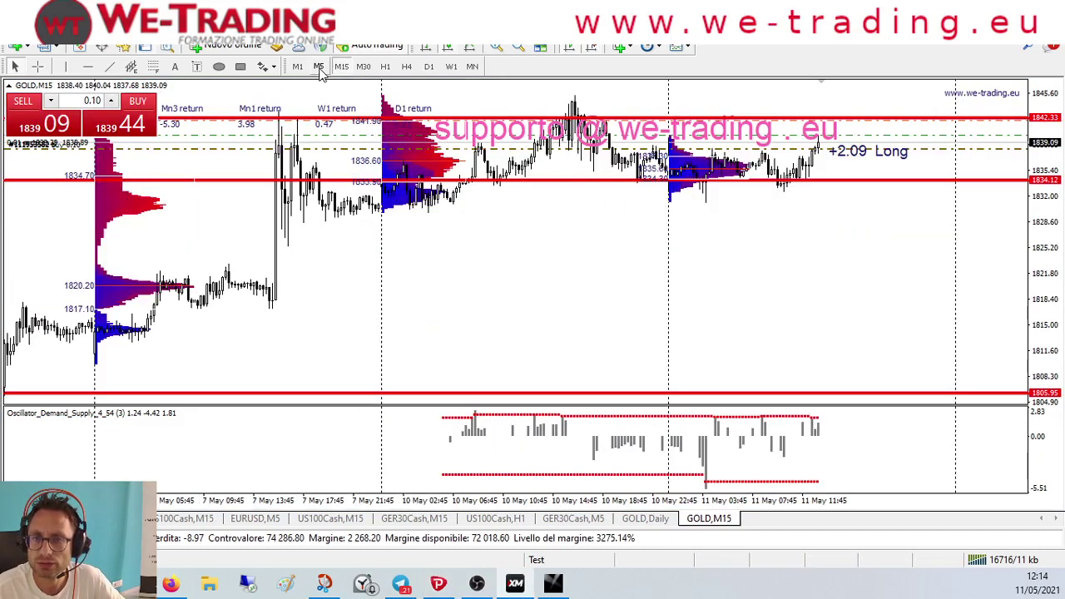
{"action": "left_click", "coordinate": [319, 67]}
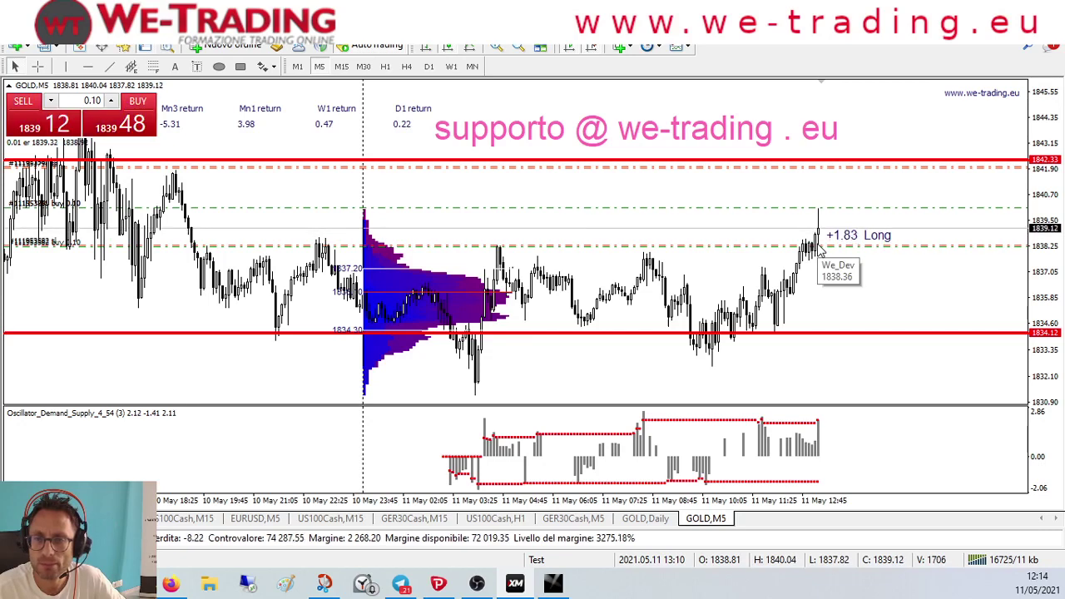
Step: Examine the GC reverse chart in VolFix with a wider price range, acknowledge its price alert, and return to MetaTrader
{"action": "left_click", "coordinate": [552, 584]}
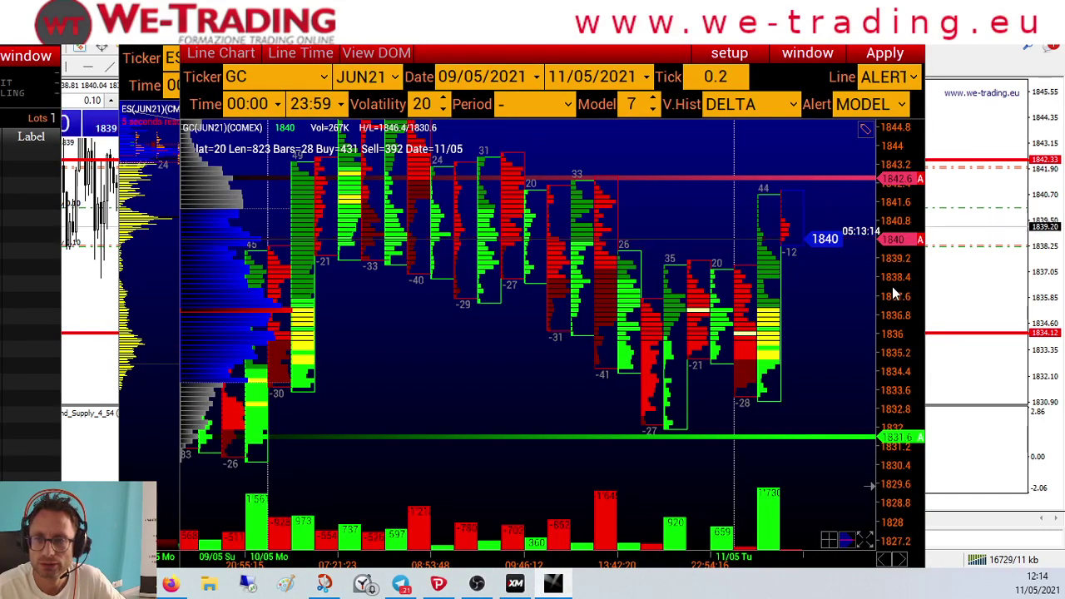
{"action": "scroll", "coordinate": [894, 293], "scroll_direction": "down", "scroll_amount": 2}
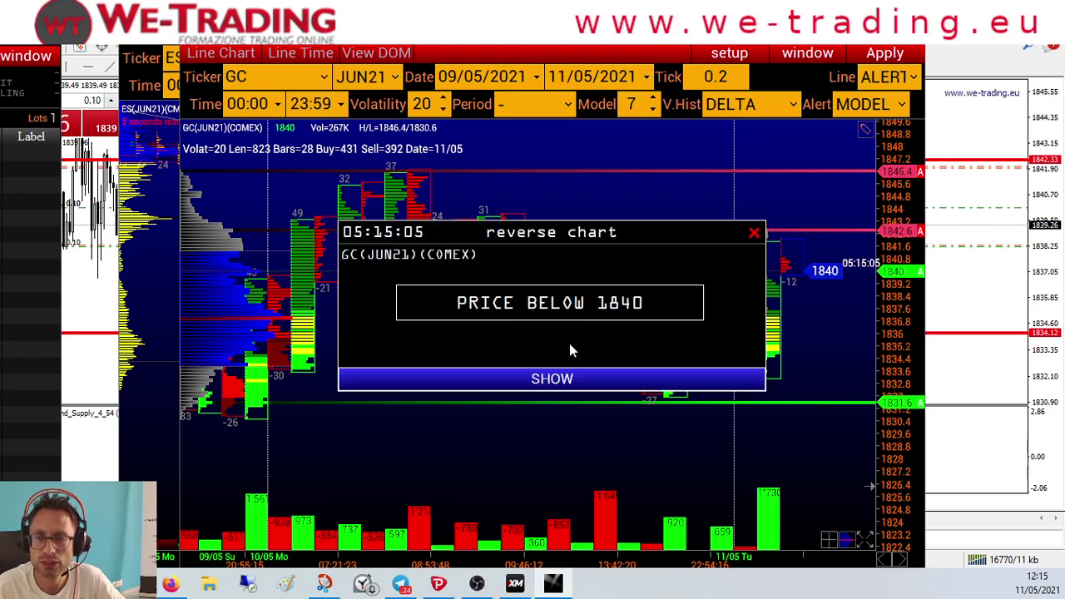
{"action": "left_click", "coordinate": [553, 381]}
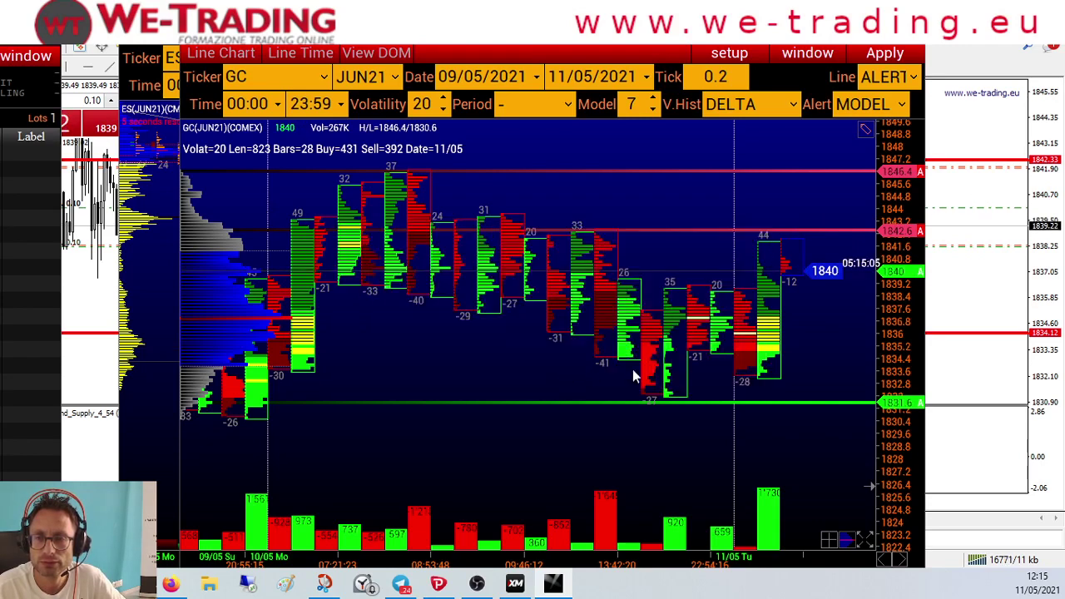
{"action": "left_click", "coordinate": [973, 239]}
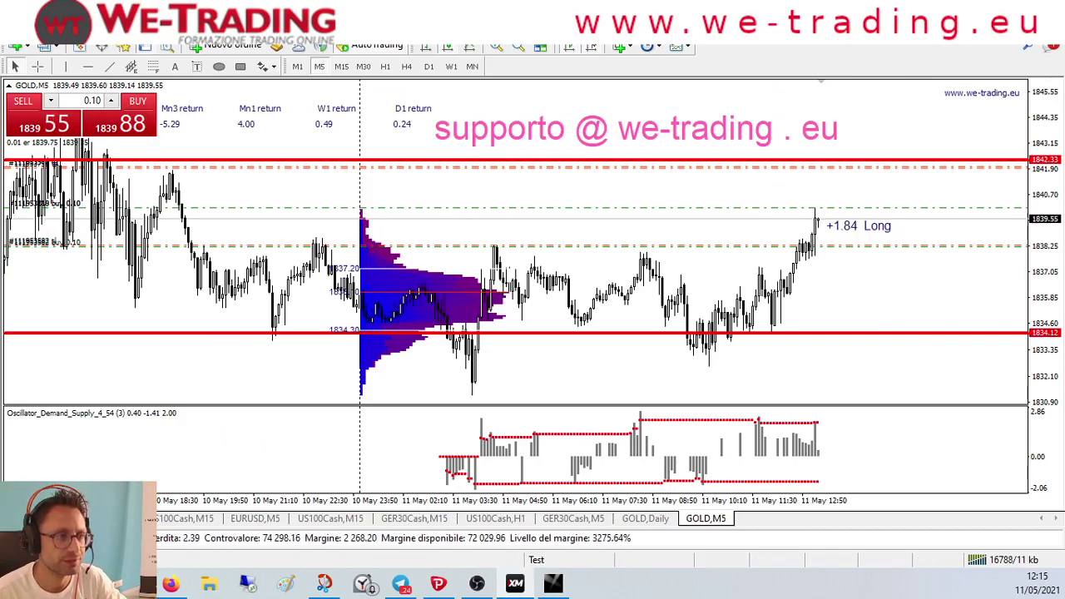
Step: Inspect the gold DOM's volumes and delta around 1840 in VolFix, recheck the GC reverse chart, and return to MetaTrader
{"action": "key", "text": "alt+Tab"}
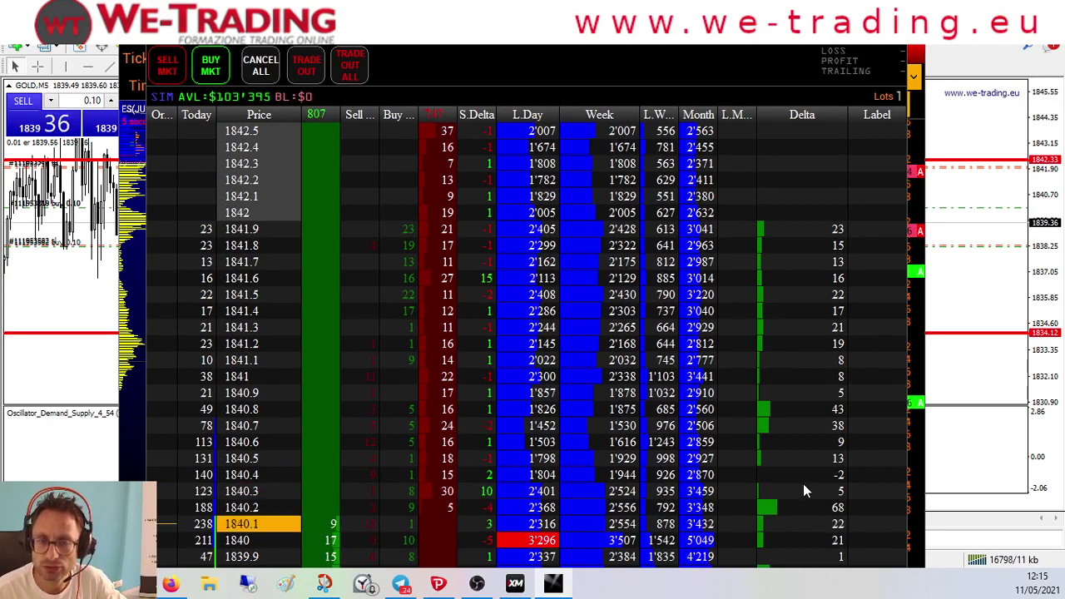
{"action": "scroll", "coordinate": [774, 343], "scroll_direction": "down", "scroll_amount": 3}
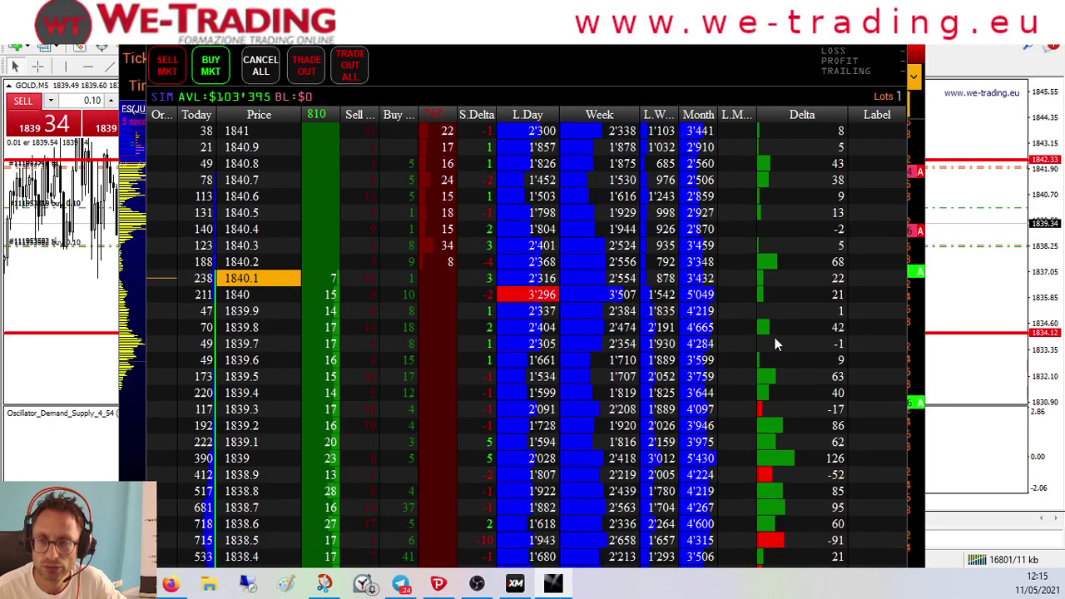
{"action": "scroll", "coordinate": [775, 342], "scroll_direction": "up", "scroll_amount": 3}
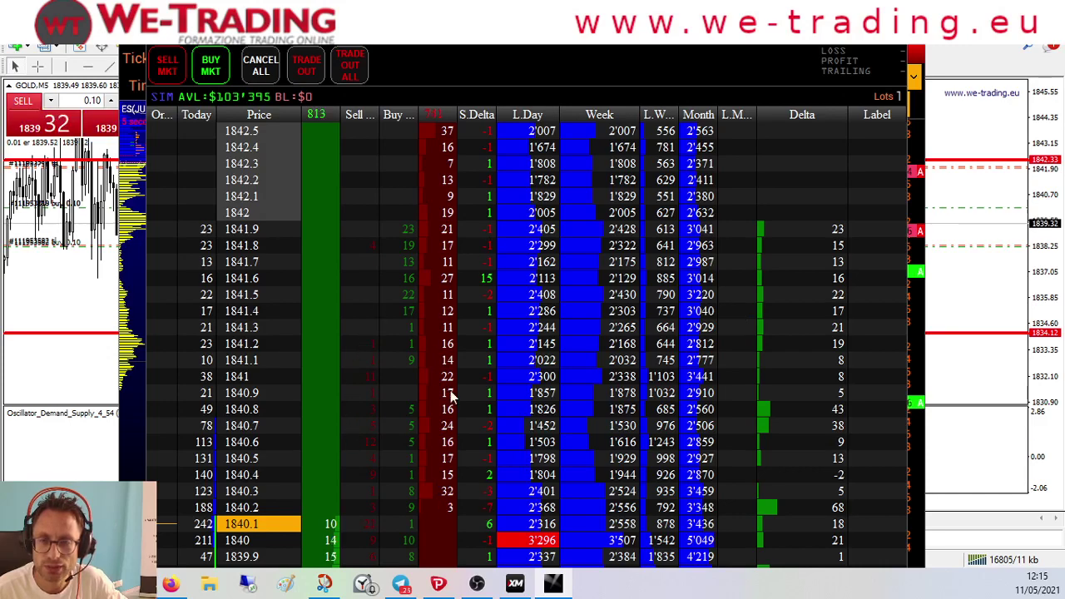
{"action": "key", "text": "ctrl+Tab"}
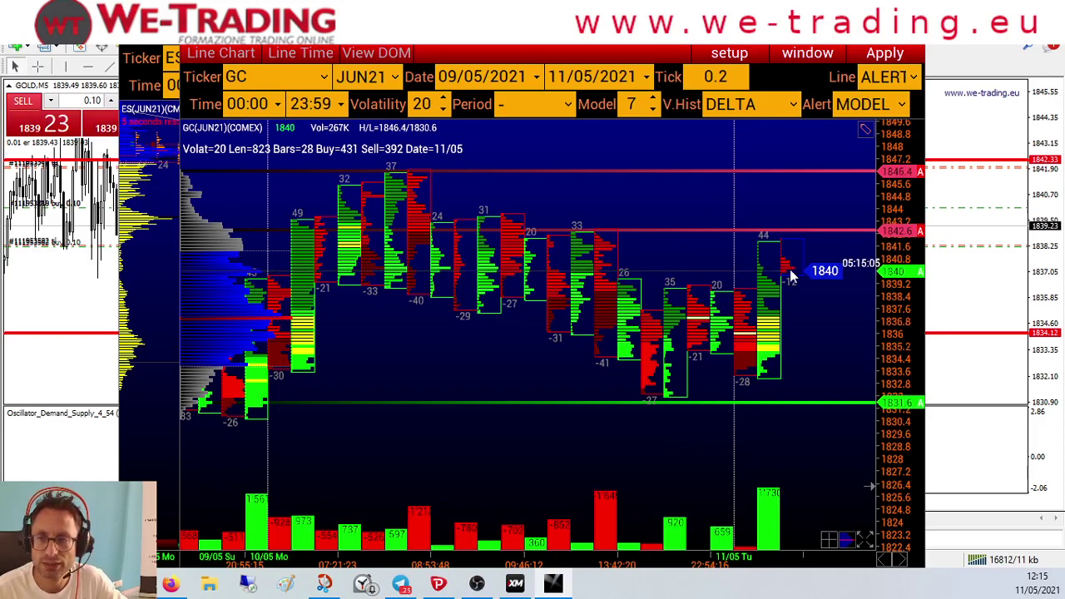
{"action": "left_click", "coordinate": [945, 204]}
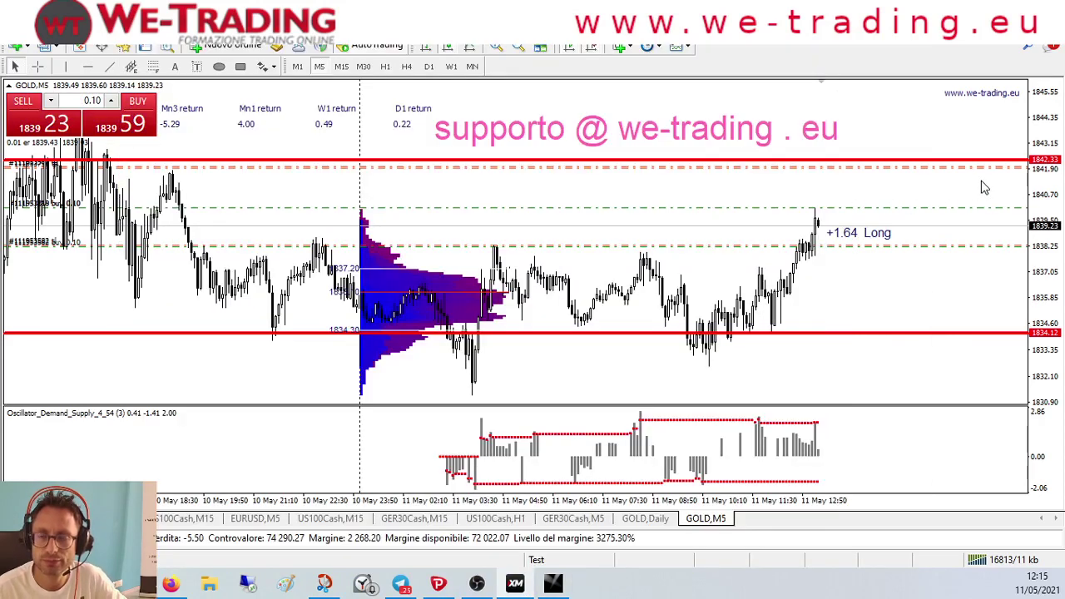